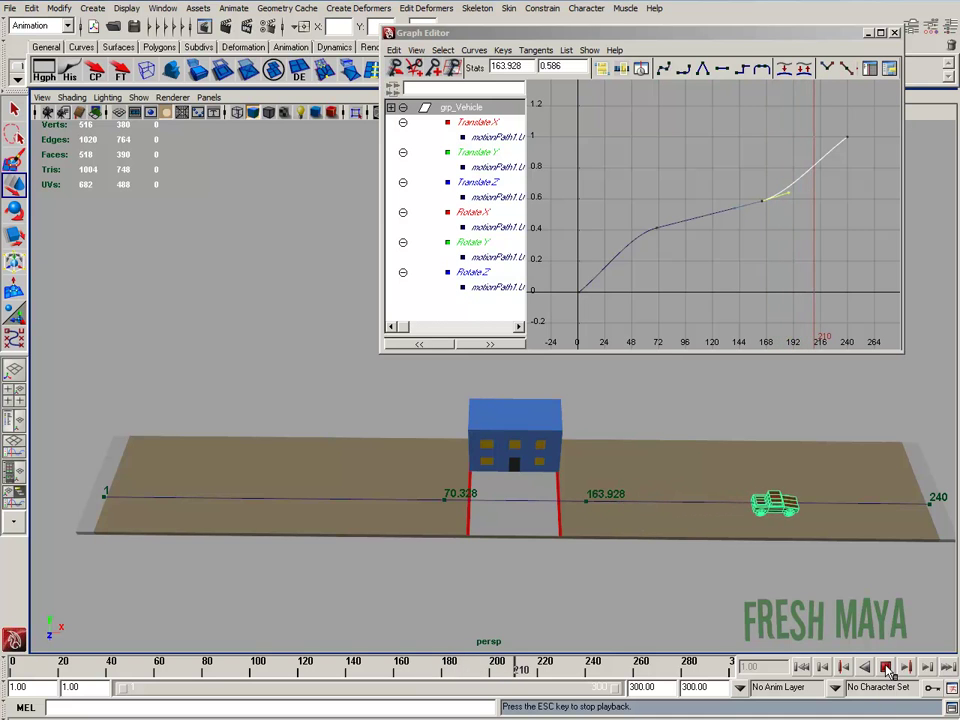
Step: Stop playback, return the animation to frame 1, and enlarge the Graph Editor to full screen
{"action": "left_click", "coordinate": [888, 668]}
{"action": "left_click", "coordinate": [802, 667]}
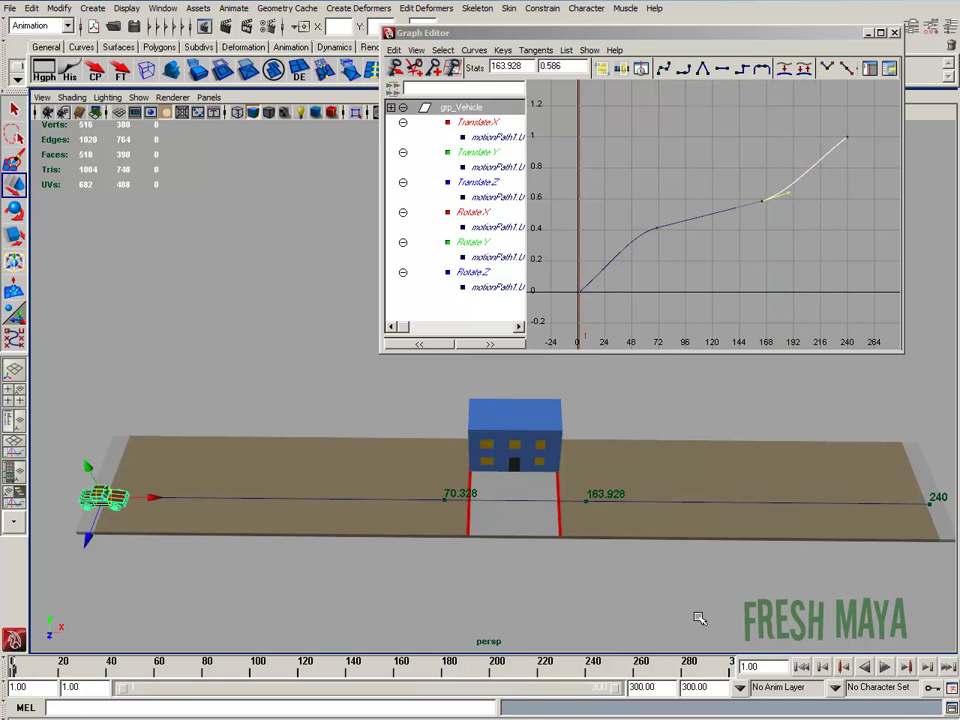
{"action": "left_click", "coordinate": [881, 33]}
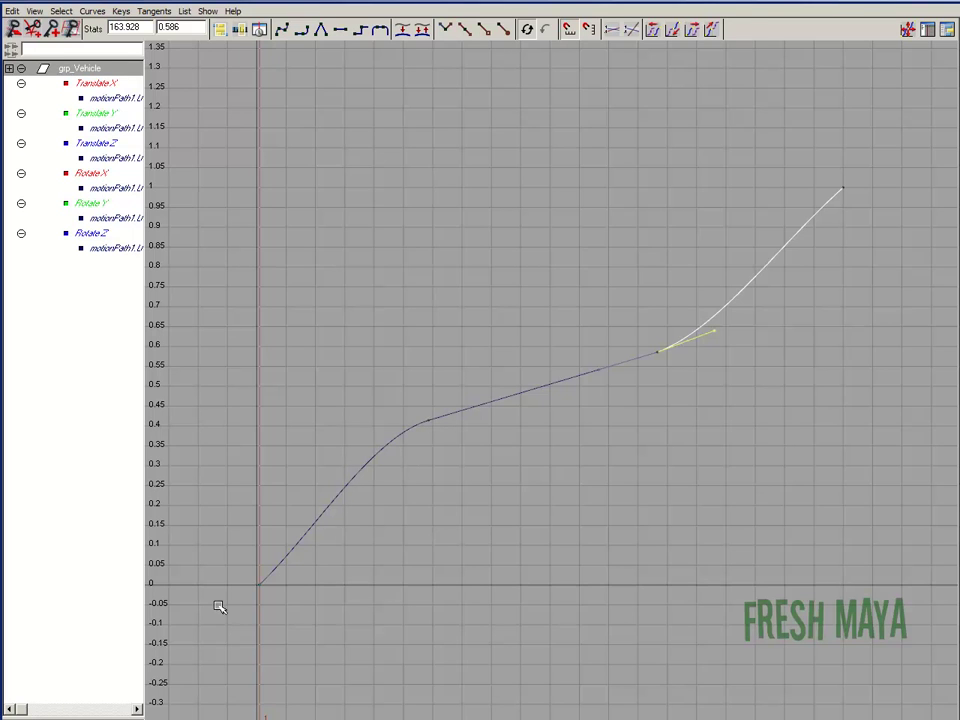
Step: Break the tangents of the motion path curve's first key at frame 1 and steepen its outgoing tangent
{"action": "left_click", "coordinate": [256, 585]}
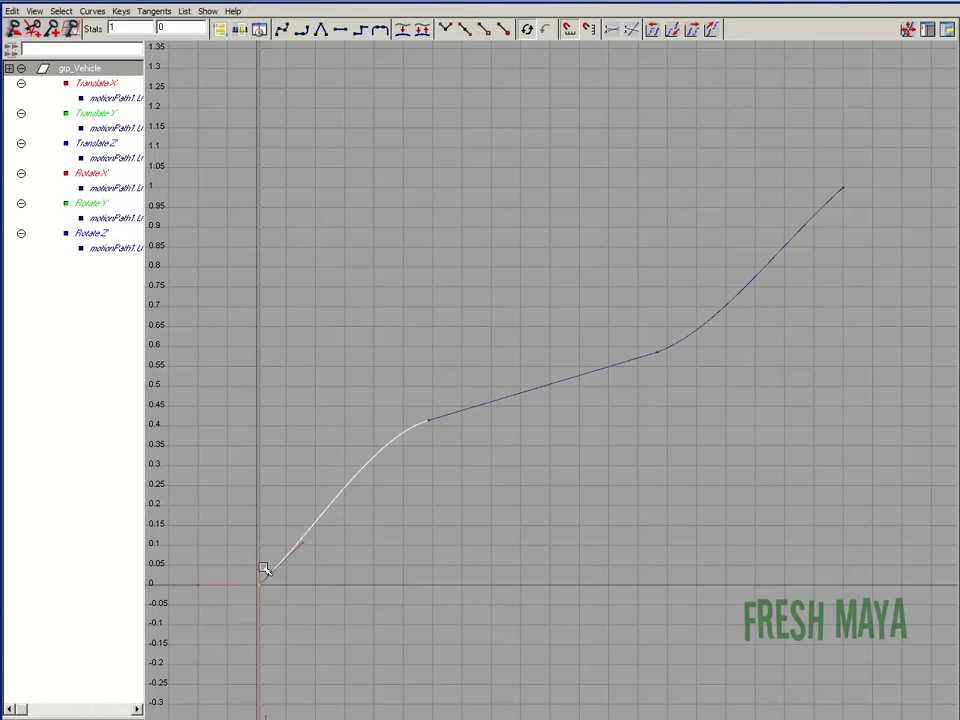
{"action": "left_click", "coordinate": [122, 10]}
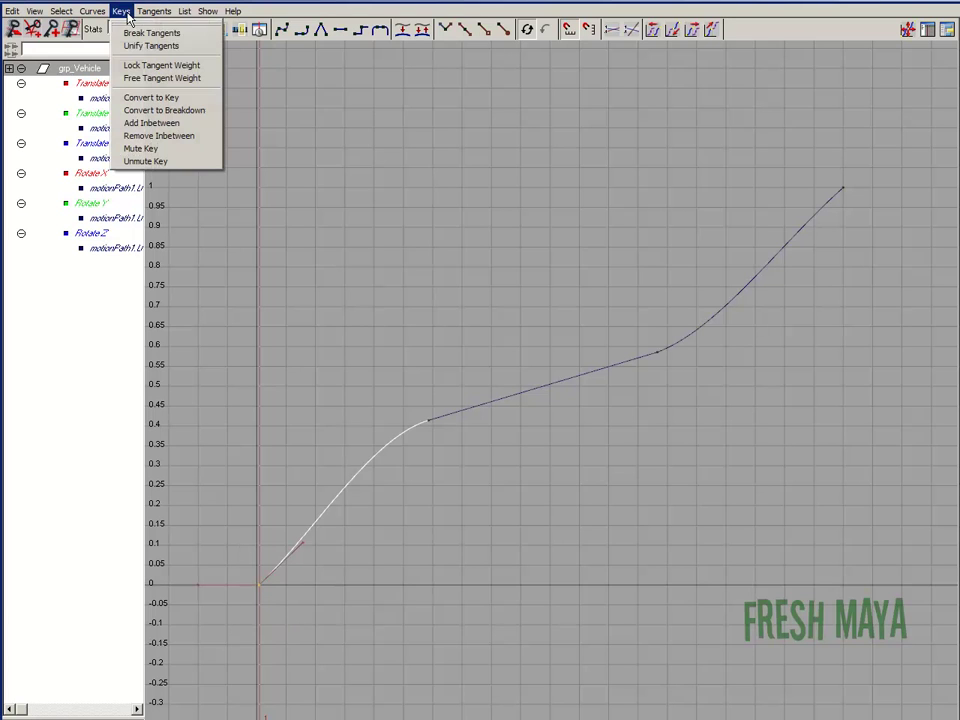
{"action": "left_click", "coordinate": [127, 33]}
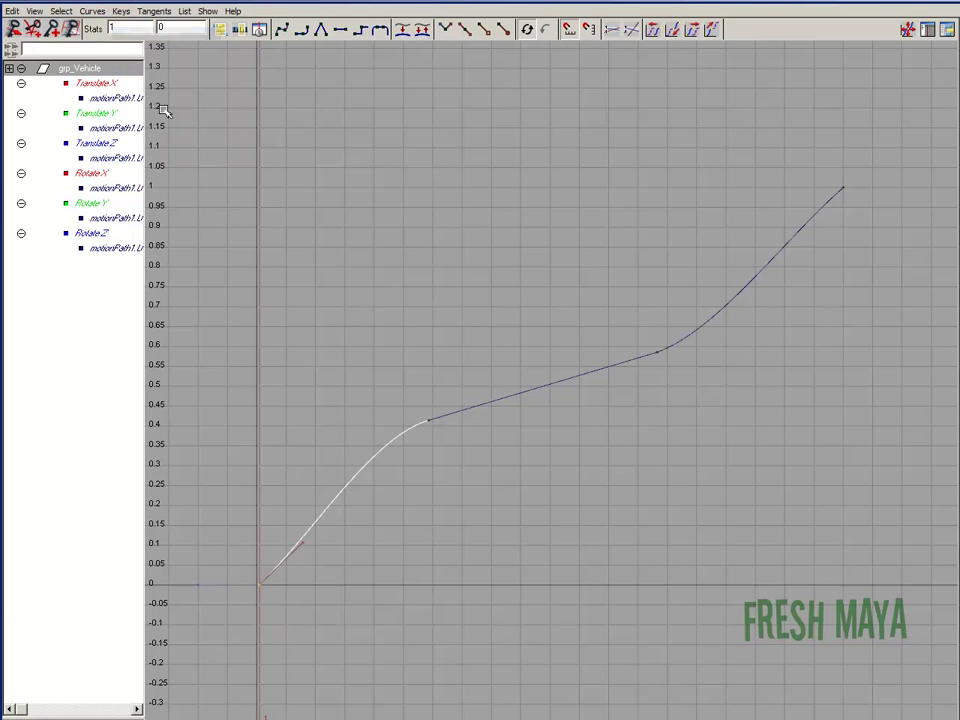
{"action": "left_click", "coordinate": [303, 544]}
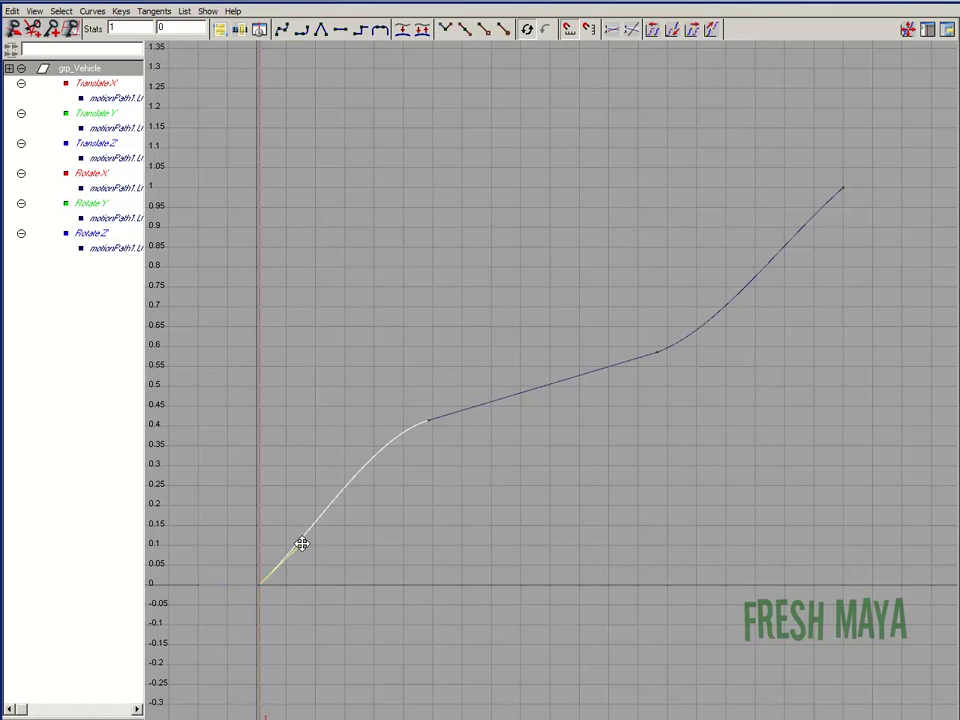
{"action": "middle_click_drag", "start_coordinate": [302, 544], "coordinate": [288, 532]}
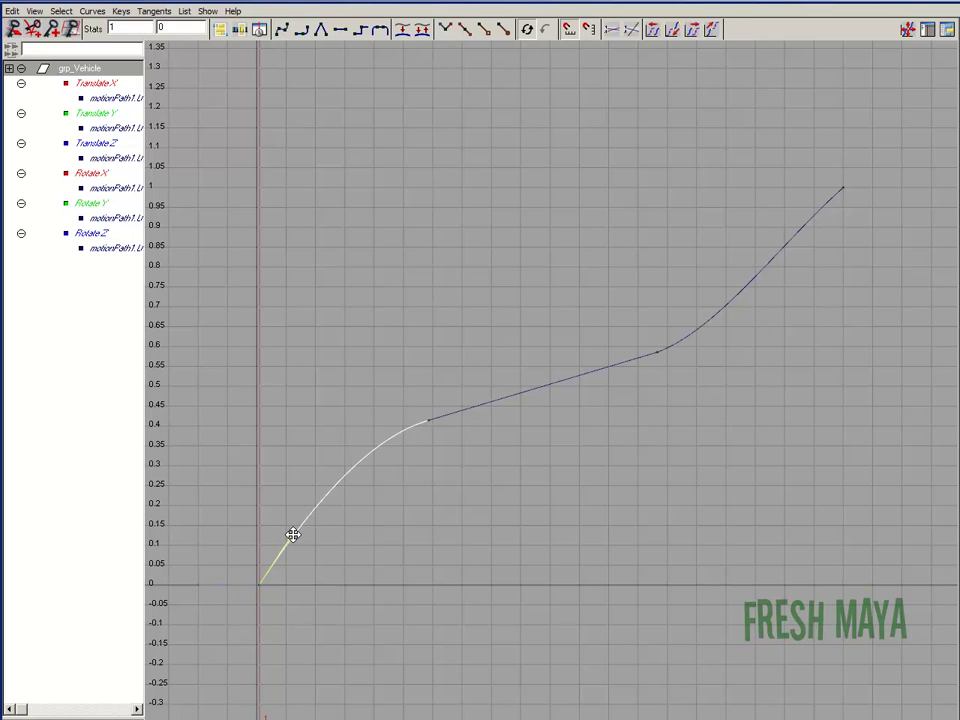
Step: Break the tangents of the motion path curve's last key at frame 240 and steepen its incoming tangent
{"action": "left_click", "coordinate": [839, 185]}
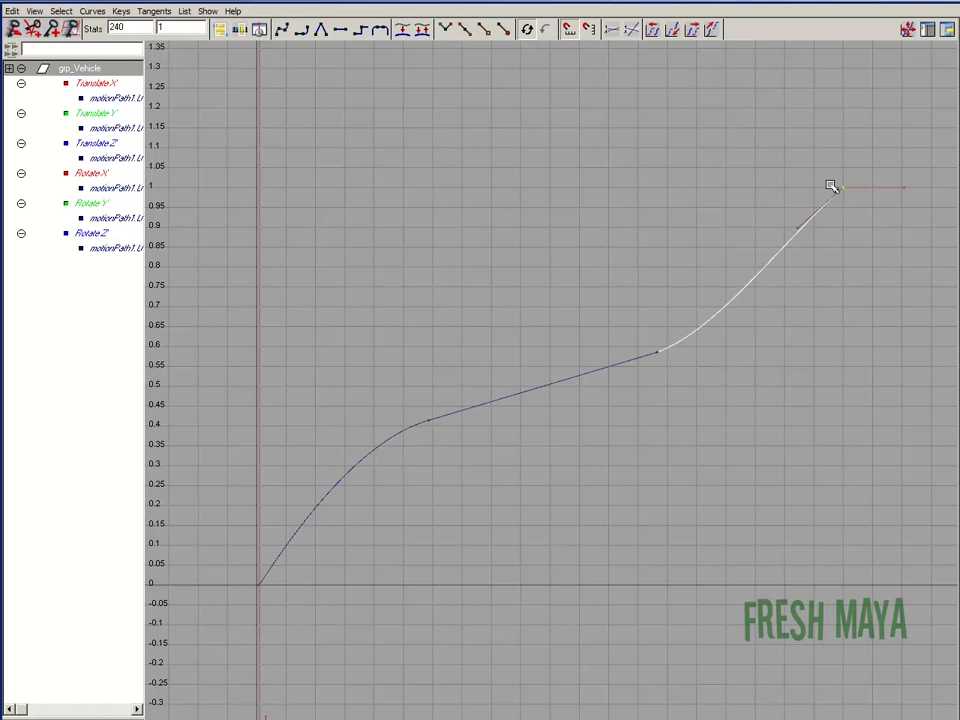
{"action": "left_click", "coordinate": [120, 11]}
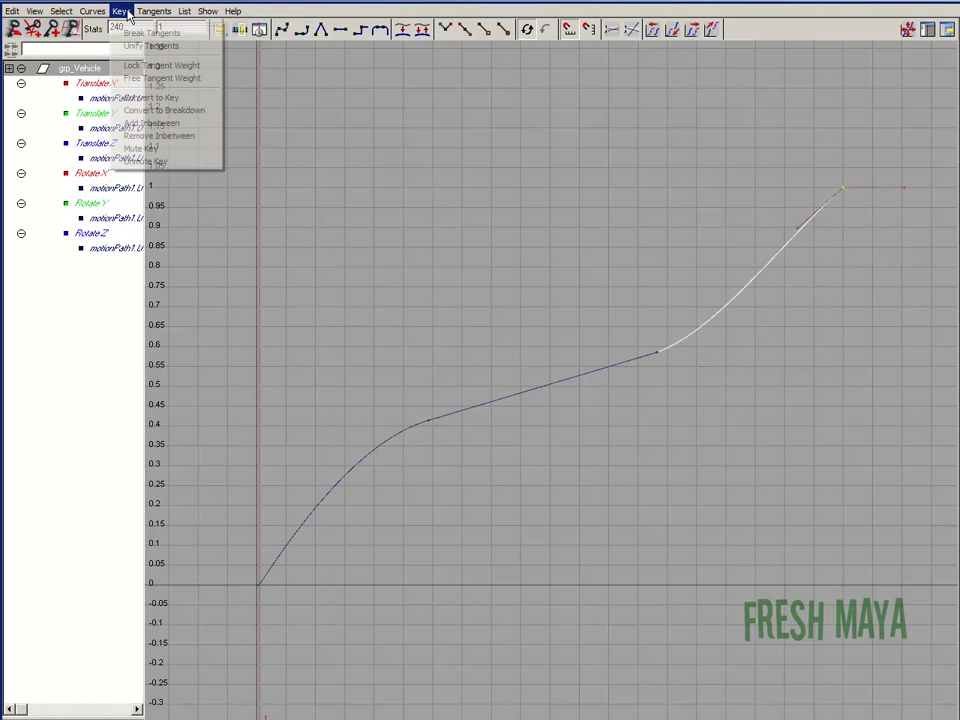
{"action": "left_click", "coordinate": [190, 32]}
{"action": "left_click", "coordinate": [820, 249]}
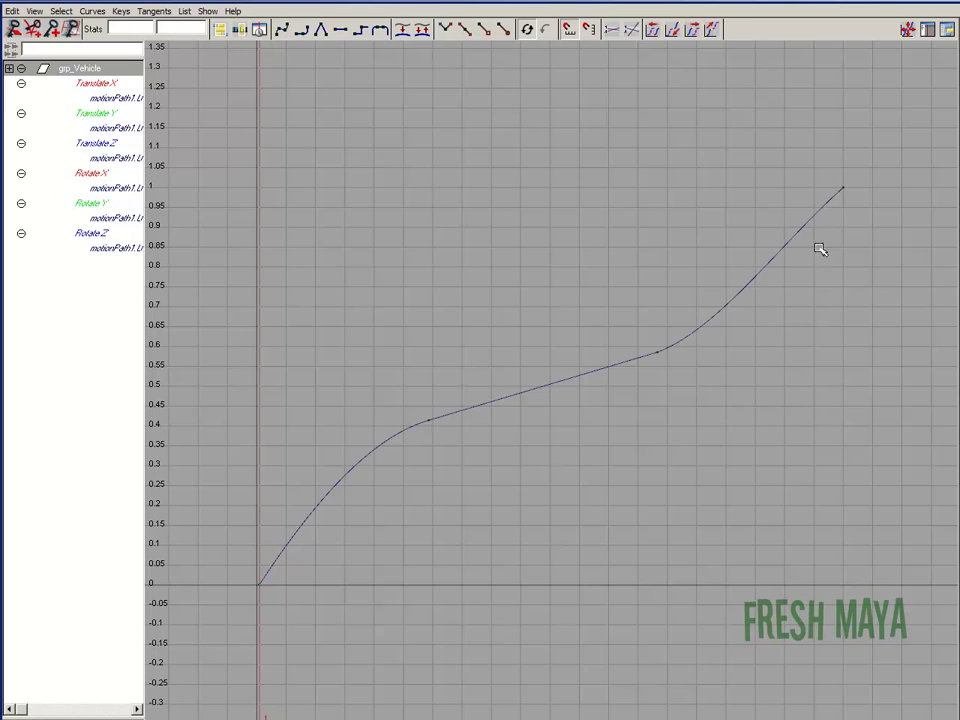
{"action": "left_click", "coordinate": [837, 182]}
{"action": "left_click", "coordinate": [805, 226]}
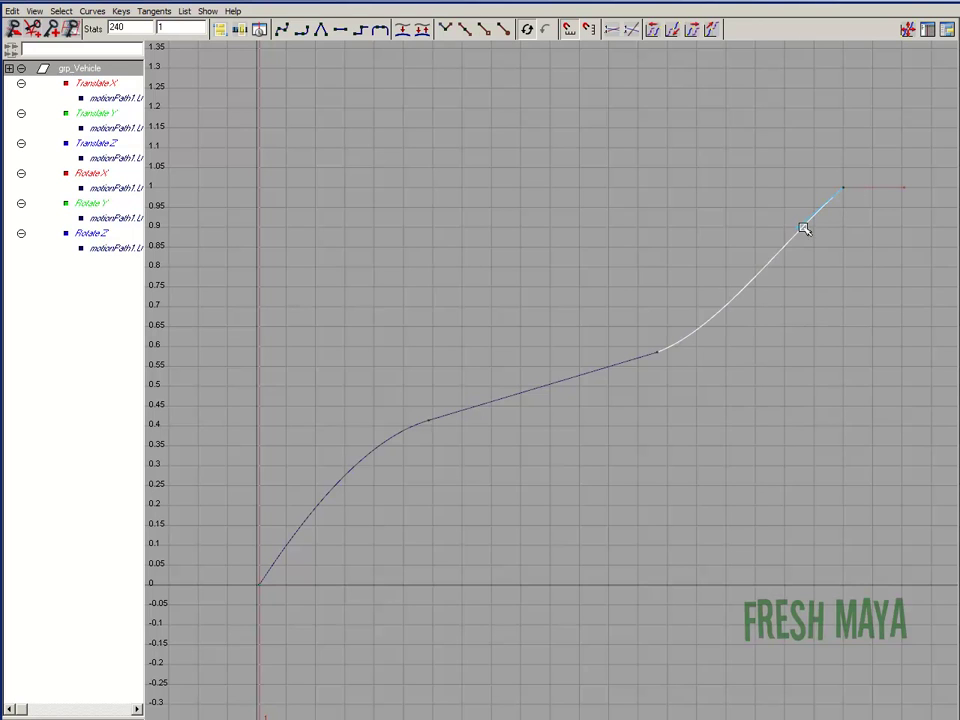
{"action": "middle_click_drag", "start_coordinate": [800, 228], "coordinate": [806, 236]}
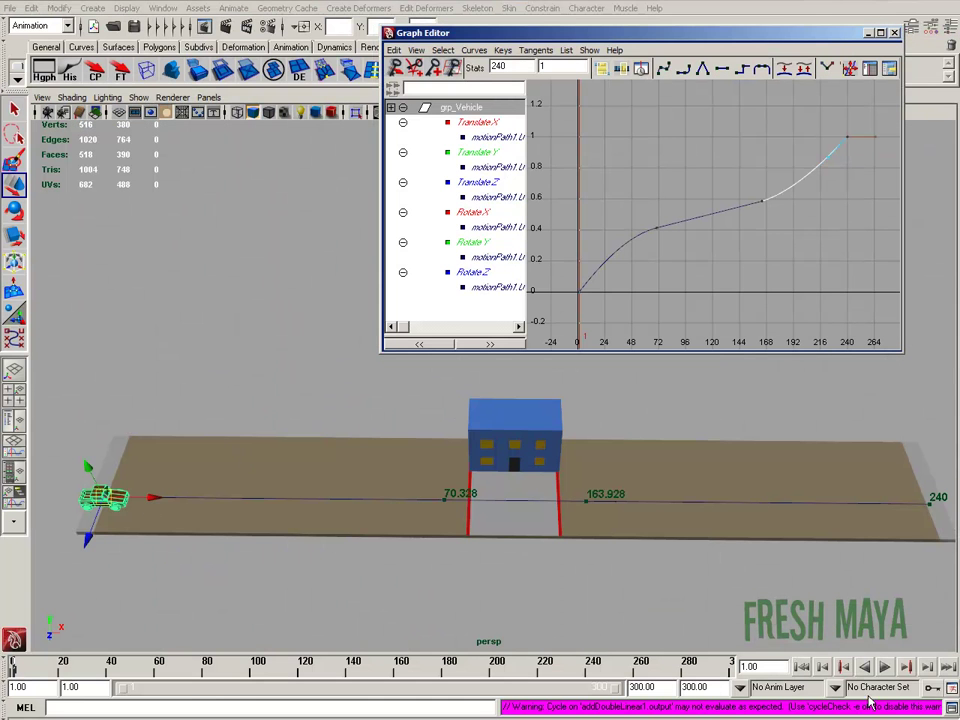
Step: Play the animation from frame 1 twice to check the vehicle's speed changes along the road
{"action": "left_click", "coordinate": [885, 667]}
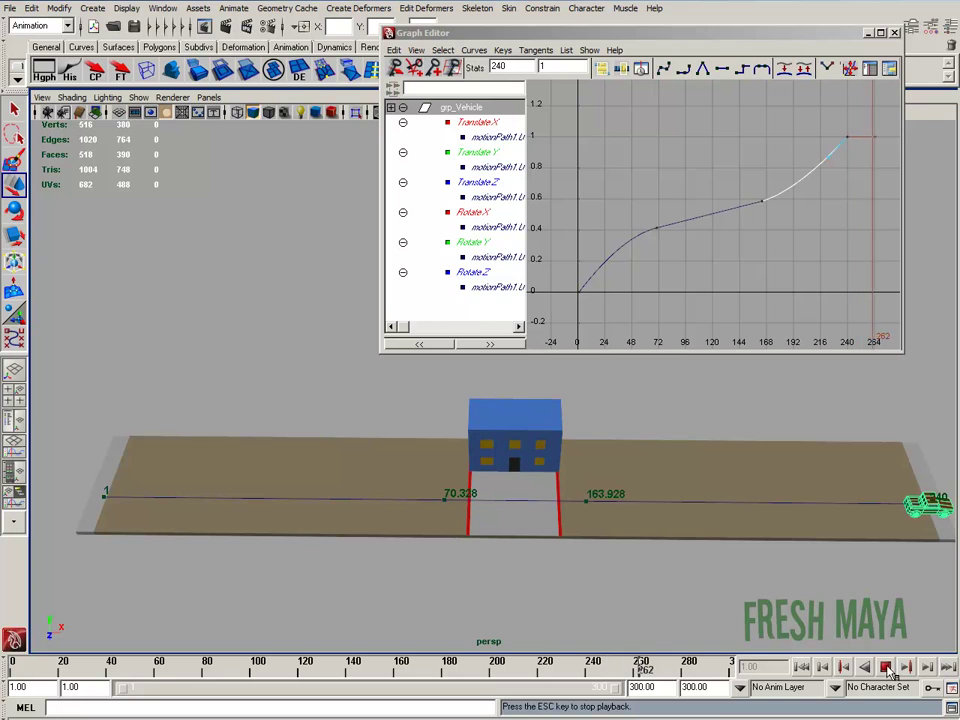
{"action": "left_click", "coordinate": [887, 669]}
{"action": "left_click", "coordinate": [803, 670]}
{"action": "left_click", "coordinate": [885, 666]}
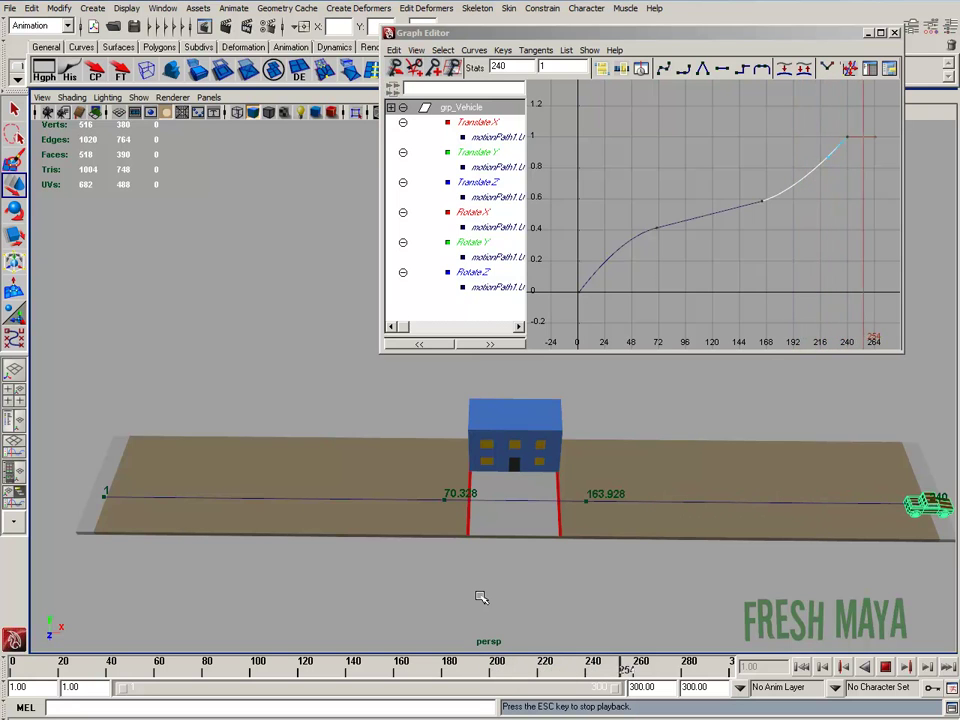
Step: Close the Graph Editor, stop playback, and return to frame 1
{"action": "left_click", "coordinate": [894, 32]}
{"action": "left_click", "coordinate": [889, 668]}
{"action": "left_click", "coordinate": [799, 667]}
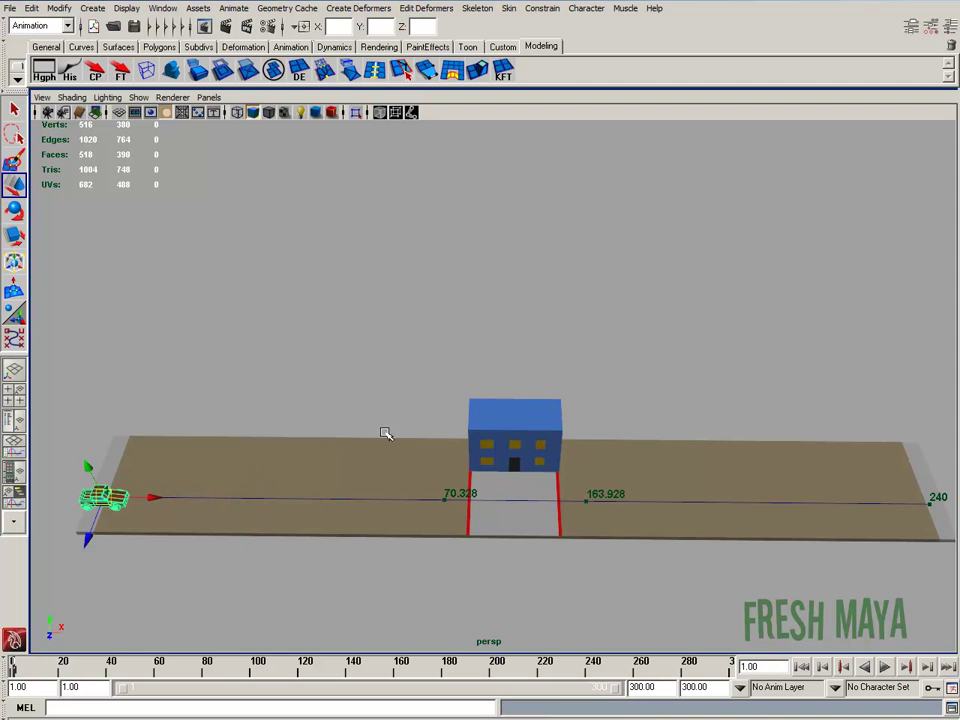
Step: Examine the truck at the start of the road up close and along the whole motion path
{"action": "middle_click_drag", "start_coordinate": [322, 476], "coordinate": [475, 340], "text": "alt"}
{"action": "right_click_drag", "start_coordinate": [305, 395], "coordinate": [369, 410], "text": "alt"}
{"action": "middle_click_drag", "start_coordinate": [175, 451], "coordinate": [373, 508], "text": "alt"}
{"action": "left_click_drag", "start_coordinate": [373, 508], "coordinate": [364, 461], "text": "alt"}
{"action": "right_click_drag", "start_coordinate": [364, 461], "coordinate": [390, 488], "text": "alt"}
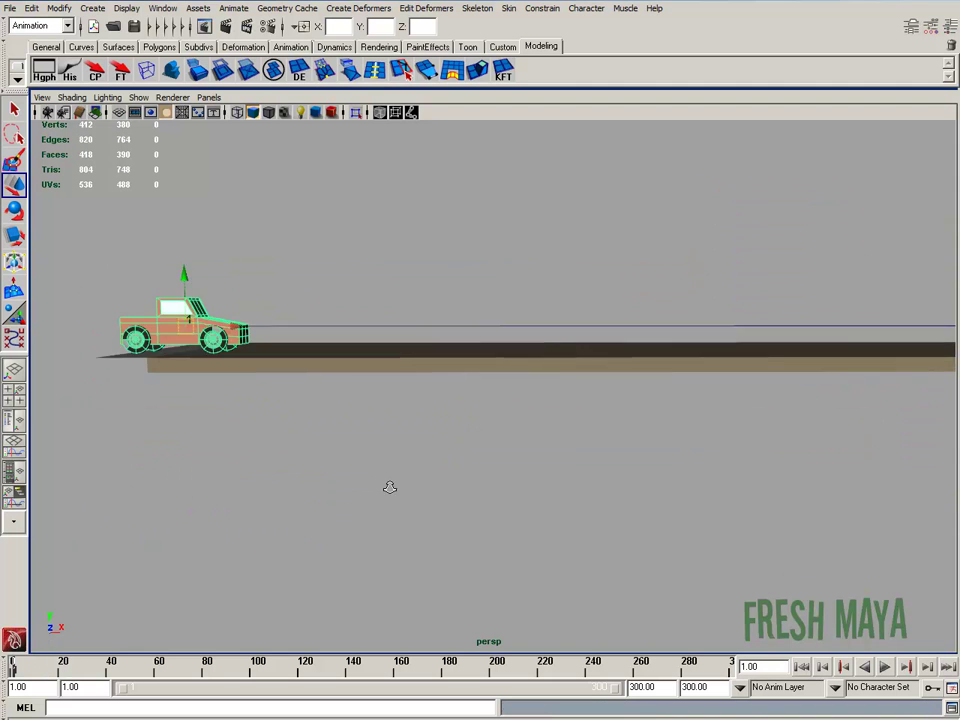
{"action": "middle_click_drag", "start_coordinate": [238, 437], "coordinate": [381, 518], "text": "alt"}
{"action": "right_click_drag", "start_coordinate": [381, 518], "coordinate": [410, 508], "text": "alt"}
{"action": "left_click_drag", "start_coordinate": [330, 446], "coordinate": [249, 521], "text": "alt"}
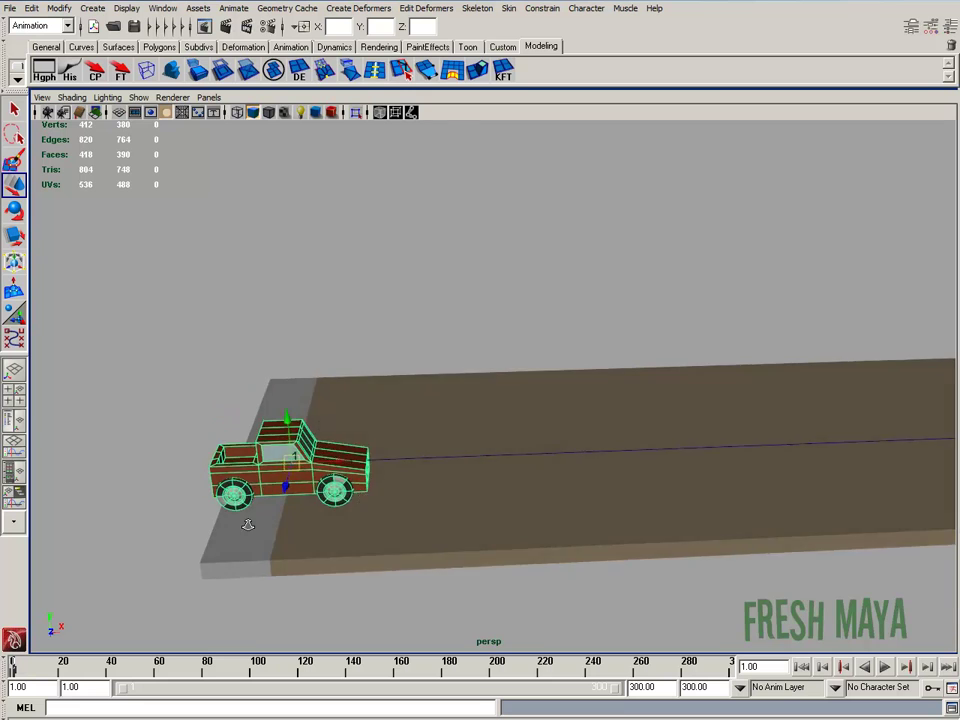
{"action": "right_click_drag", "start_coordinate": [249, 521], "coordinate": [453, 401], "text": "alt"}
{"action": "left_click_drag", "start_coordinate": [447, 436], "coordinate": [450, 490], "text": "alt"}
{"action": "right_click_drag", "start_coordinate": [450, 490], "coordinate": [388, 435], "text": "alt"}
{"action": "middle_click_drag", "start_coordinate": [677, 420], "coordinate": [420, 400], "text": "alt"}
{"action": "right_click_drag", "start_coordinate": [630, 418], "coordinate": [510, 403], "text": "alt"}
{"action": "middle_click_drag", "start_coordinate": [526, 404], "coordinate": [376, 424], "text": "alt"}
{"action": "right_click_drag", "start_coordinate": [465, 429], "coordinate": [396, 429], "text": "alt"}
{"action": "left_click_drag", "start_coordinate": [396, 429], "coordinate": [383, 408], "text": "alt"}
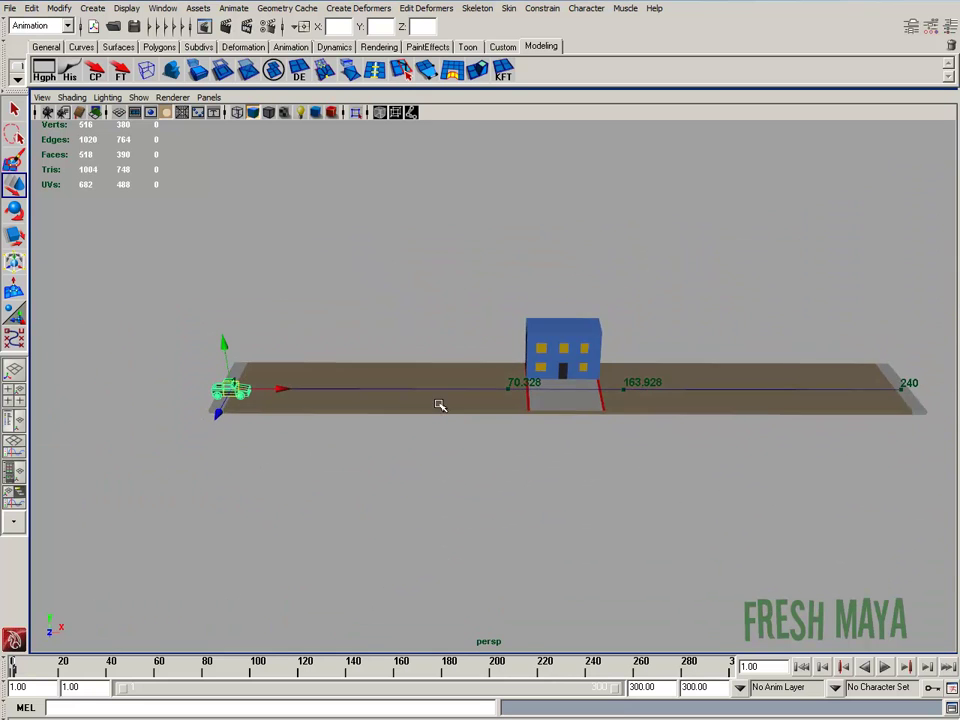
{"action": "right_click_drag", "start_coordinate": [312, 445], "coordinate": [426, 435], "text": "alt"}
{"action": "middle_click_drag", "start_coordinate": [426, 435], "coordinate": [362, 457], "text": "alt"}
{"action": "left_click_drag", "start_coordinate": [362, 457], "coordinate": [367, 446], "text": "alt"}
{"action": "right_click_drag", "start_coordinate": [324, 465], "coordinate": [343, 480], "text": "alt"}
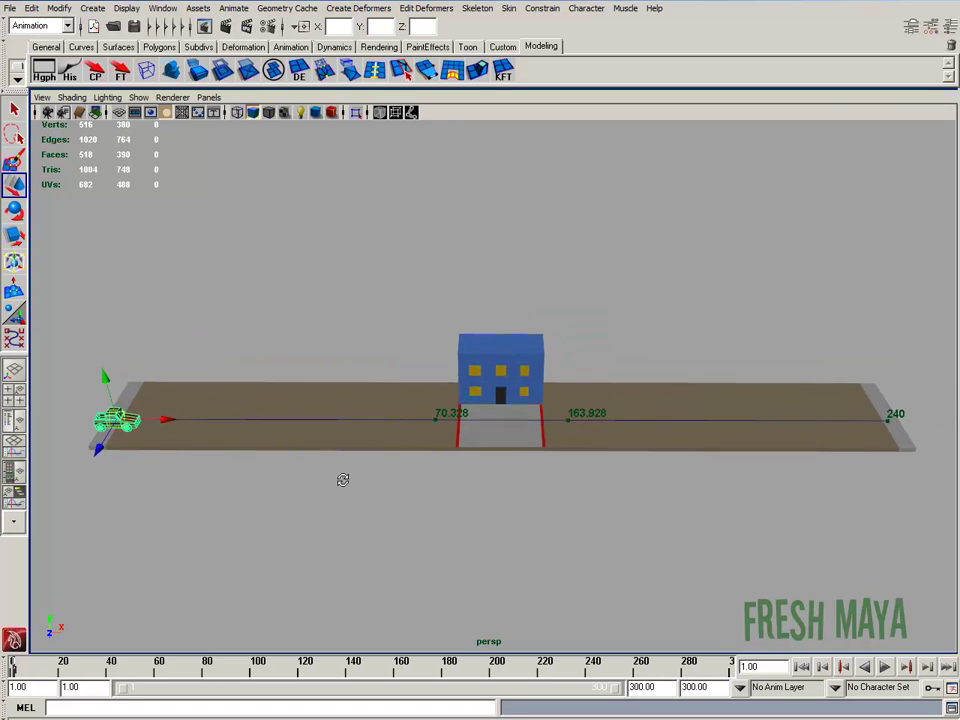
Step: Select the truck's front wheel at the start of the road
{"action": "left_click_drag", "start_coordinate": [343, 480], "coordinate": [371, 453], "text": "alt"}
{"action": "middle_click_drag", "start_coordinate": [221, 459], "coordinate": [575, 439], "text": "alt"}
{"action": "right_click_drag", "start_coordinate": [440, 455], "coordinate": [519, 455], "text": "alt"}
{"action": "left_click_drag", "start_coordinate": [476, 425], "coordinate": [474, 456], "text": "alt"}
{"action": "right_click_drag", "start_coordinate": [440, 456], "coordinate": [470, 456], "text": "alt"}
{"action": "middle_click_drag", "start_coordinate": [450, 470], "coordinate": [452, 366], "text": "alt"}
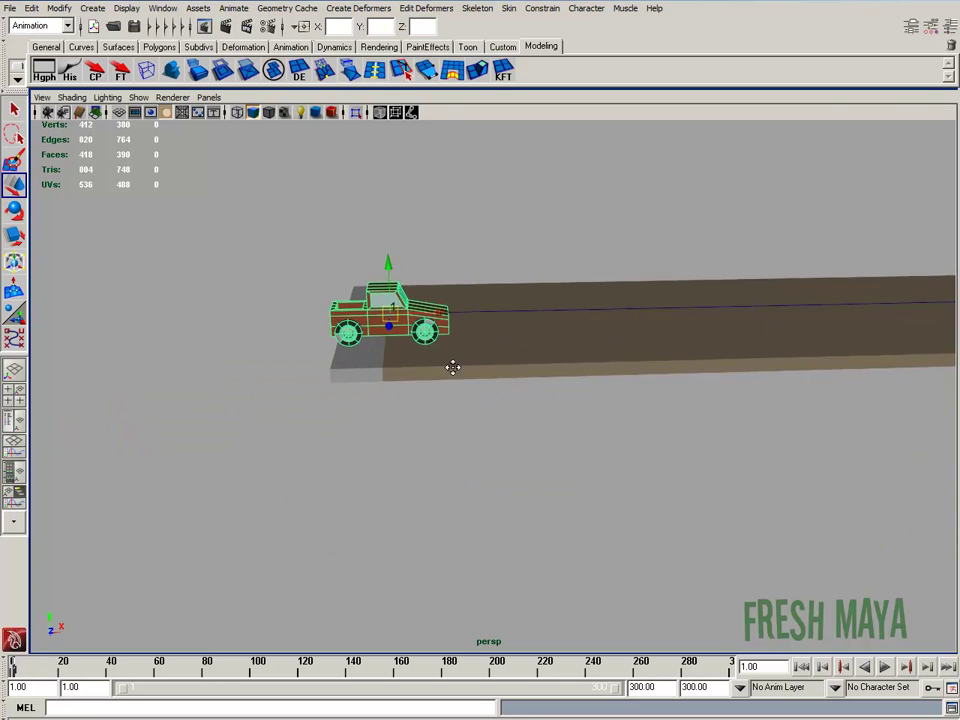
{"action": "right_click_drag", "start_coordinate": [398, 376], "coordinate": [439, 377], "text": "alt"}
{"action": "middle_click_drag", "start_coordinate": [436, 345], "coordinate": [450, 430], "text": "alt"}
{"action": "left_click_drag", "start_coordinate": [450, 408], "coordinate": [454, 423], "text": "alt"}
{"action": "right_click_drag", "start_coordinate": [408, 466], "coordinate": [452, 467], "text": "alt"}
{"action": "middle_click_drag", "start_coordinate": [452, 467], "coordinate": [454, 332], "text": "alt"}
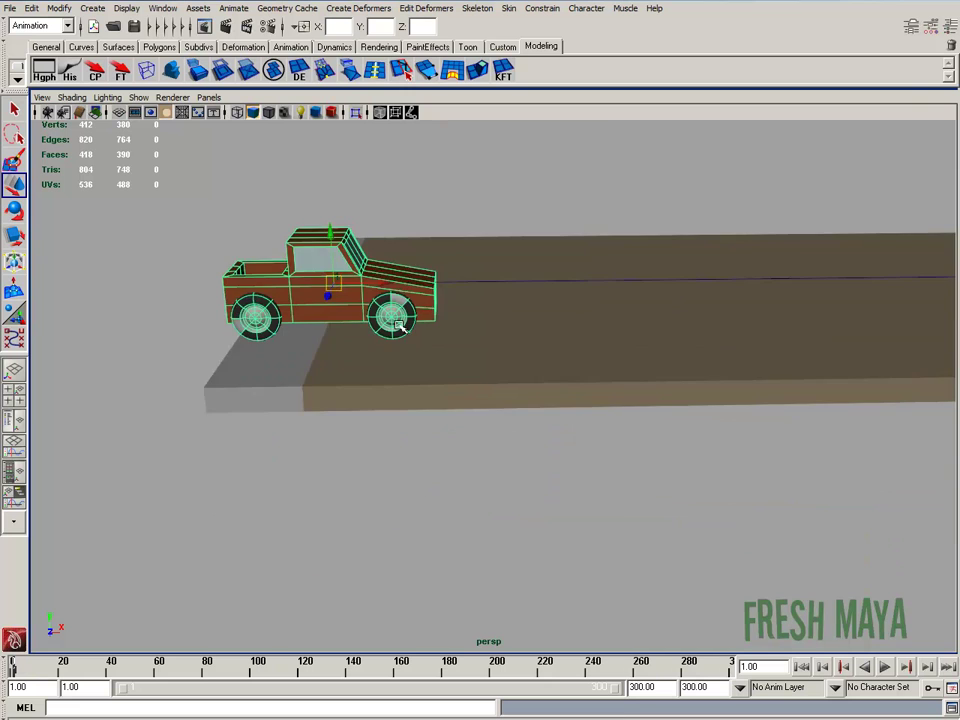
{"action": "left_click", "coordinate": [397, 319]}
Step: Examine the full length of road the selected front wheel has to roll along
{"action": "right_click_drag", "start_coordinate": [574, 354], "coordinate": [505, 355], "text": "alt"}
{"action": "middle_click_drag", "start_coordinate": [585, 327], "coordinate": [389, 408], "text": "alt"}
{"action": "right_click_drag", "start_coordinate": [389, 408], "coordinate": [287, 439], "text": "alt"}
{"action": "middle_click_drag", "start_coordinate": [350, 305], "coordinate": [246, 319], "text": "alt"}
{"action": "right_click_drag", "start_coordinate": [246, 319], "coordinate": [250, 319], "text": "alt"}
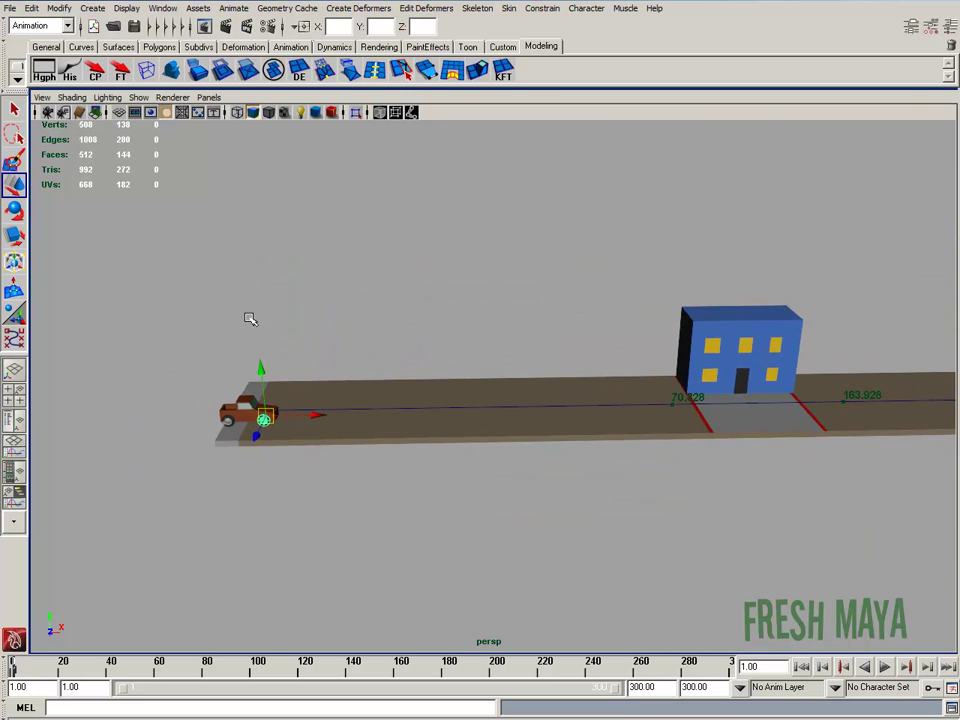
{"action": "middle_click_drag", "start_coordinate": [610, 356], "coordinate": [482, 361], "text": "alt"}
{"action": "right_click_drag", "start_coordinate": [482, 361], "coordinate": [332, 360], "text": "alt"}
{"action": "left_click_drag", "start_coordinate": [332, 360], "coordinate": [318, 376], "text": "alt"}
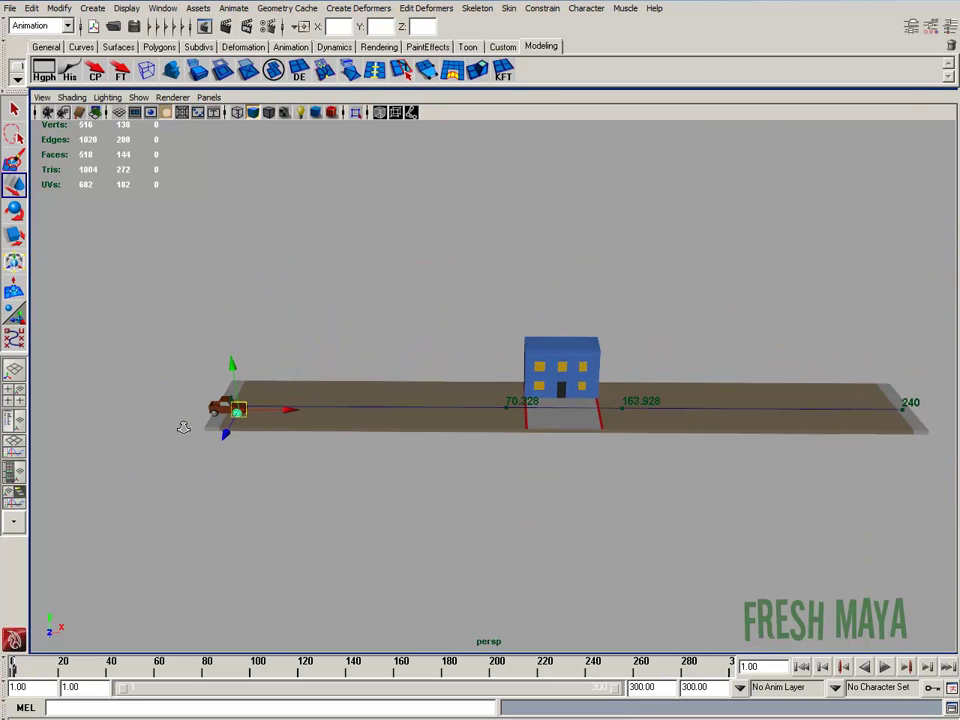
{"action": "right_click_drag", "start_coordinate": [183, 427], "coordinate": [379, 419], "text": "alt"}
{"action": "middle_click_drag", "start_coordinate": [379, 419], "coordinate": [798, 321], "text": "alt"}
{"action": "right_click_drag", "start_coordinate": [510, 373], "coordinate": [709, 373], "text": "alt"}
{"action": "middle_click_drag", "start_coordinate": [699, 282], "coordinate": [627, 424], "text": "alt"}
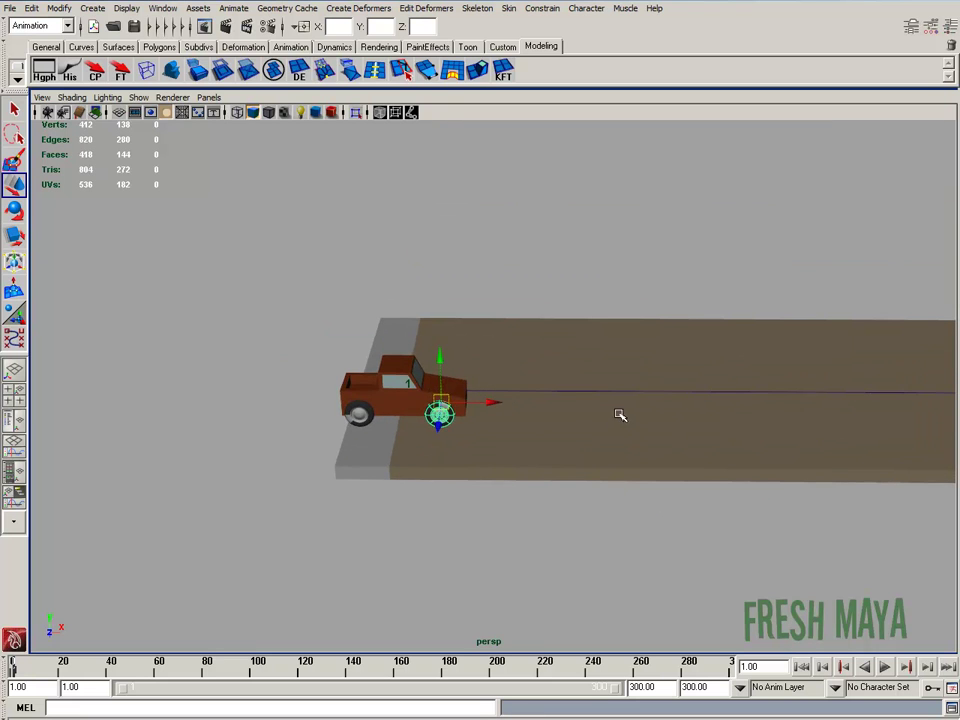
Step: Try rotating the front wheel forward about its Z axis, and undo the rotations
{"action": "key", "text": "e"}
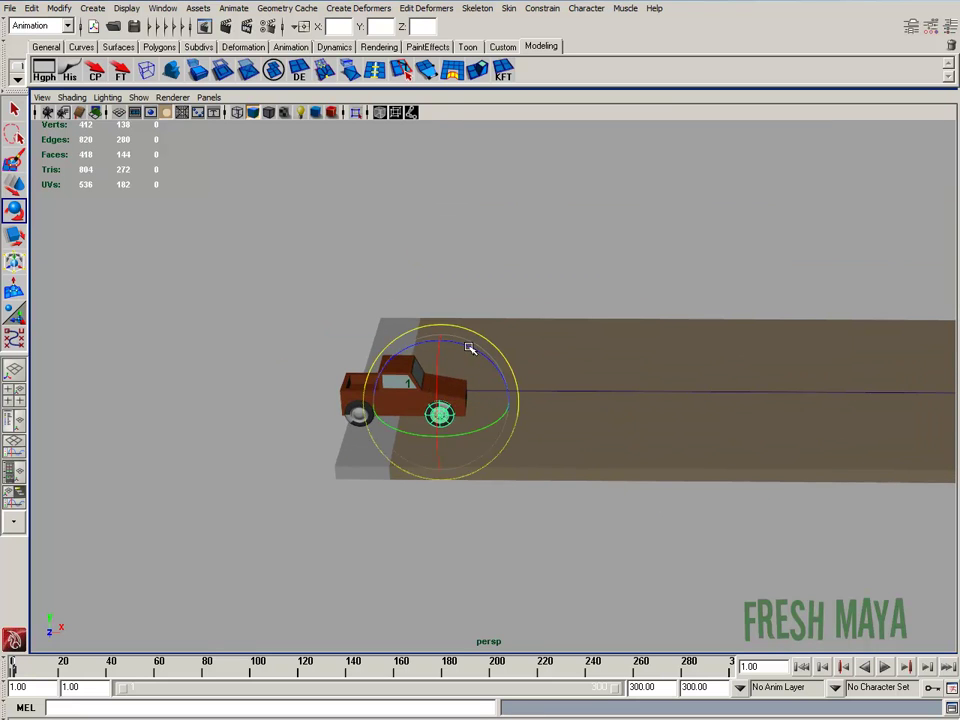
{"action": "left_click_drag", "start_coordinate": [469, 347], "coordinate": [504, 409]}
{"action": "middle_click_drag", "start_coordinate": [585, 337], "coordinate": [525, 363], "text": "alt"}
{"action": "scroll", "coordinate": [428, 385], "scroll_direction": "up", "scroll_amount": 2}
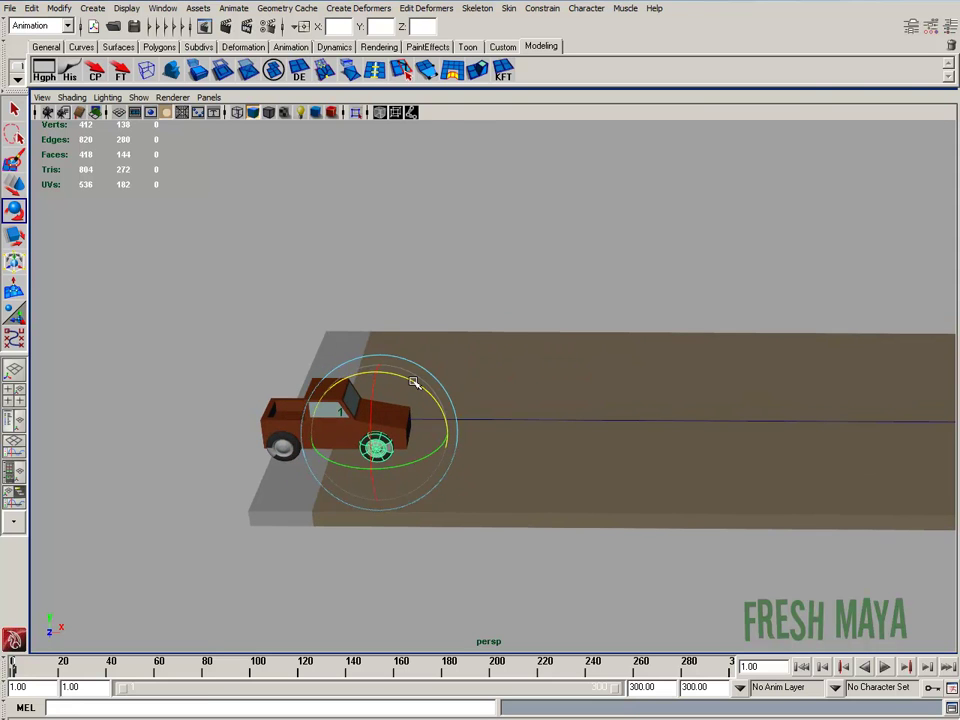
{"action": "left_click_drag", "start_coordinate": [413, 382], "coordinate": [450, 420]}
{"action": "key", "text": "ctrl+z"}
{"action": "key", "text": "ctrl+z"}
Step: Display the front wheel's transform attributes beside the viewport, with the whole road in view
{"action": "right_click_drag", "start_coordinate": [755, 441], "coordinate": [442, 420], "text": "alt"}
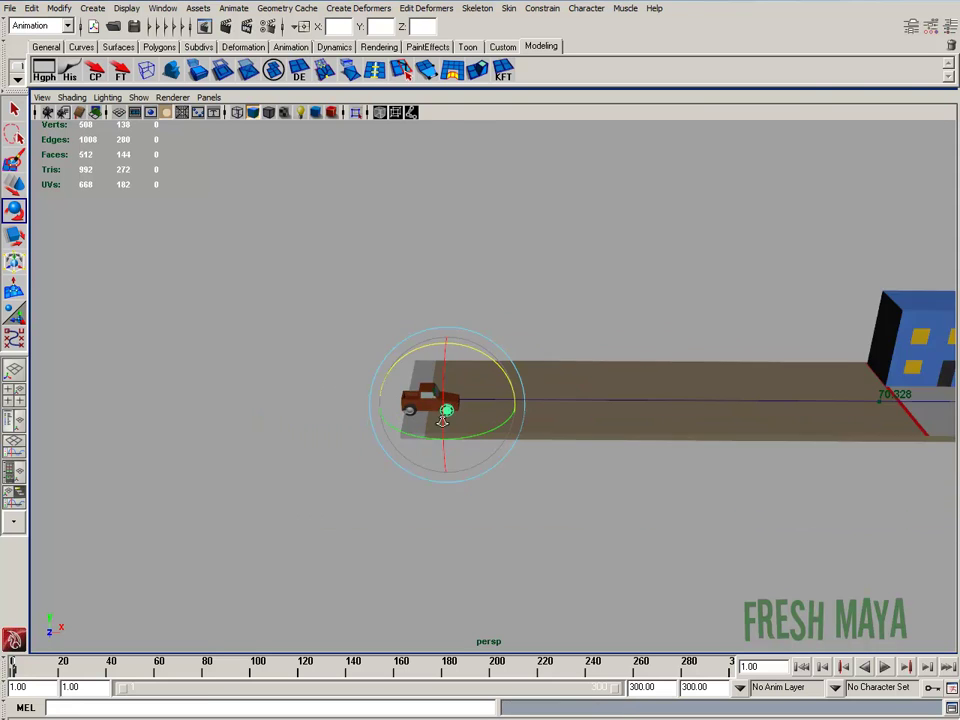
{"action": "middle_click_drag", "start_coordinate": [443, 420], "coordinate": [522, 400], "text": "alt"}
{"action": "left_click", "coordinate": [950, 28]}
{"action": "scroll", "coordinate": [407, 366], "scroll_direction": "down", "scroll_amount": 2}
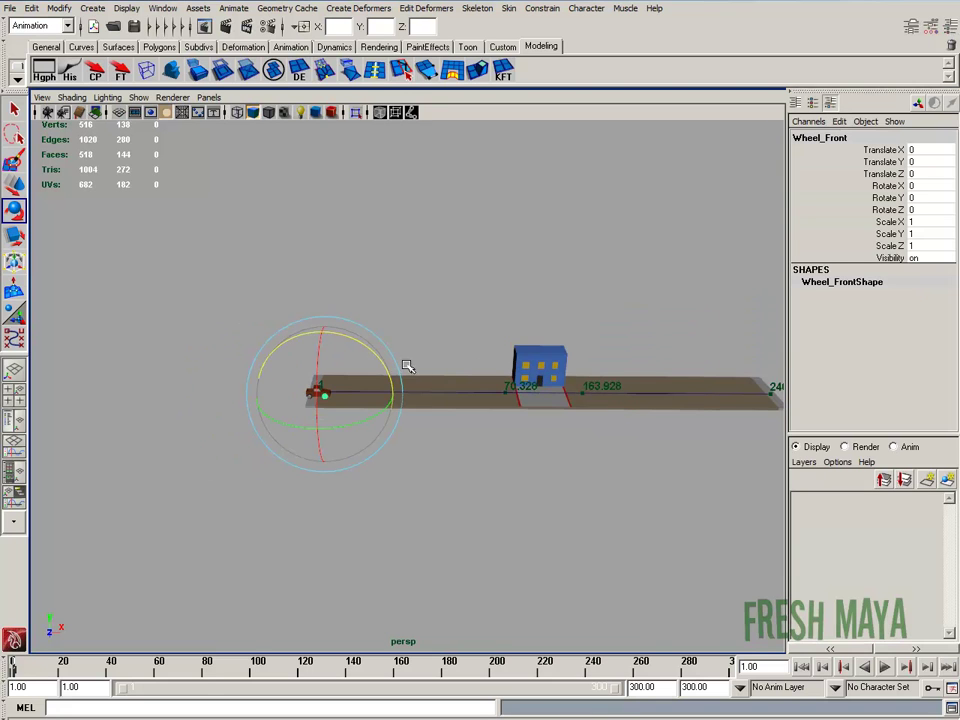
Step: Play the start of the animation briefly to watch the front wheel, and return to frame 1
{"action": "key", "text": "alt+v"}
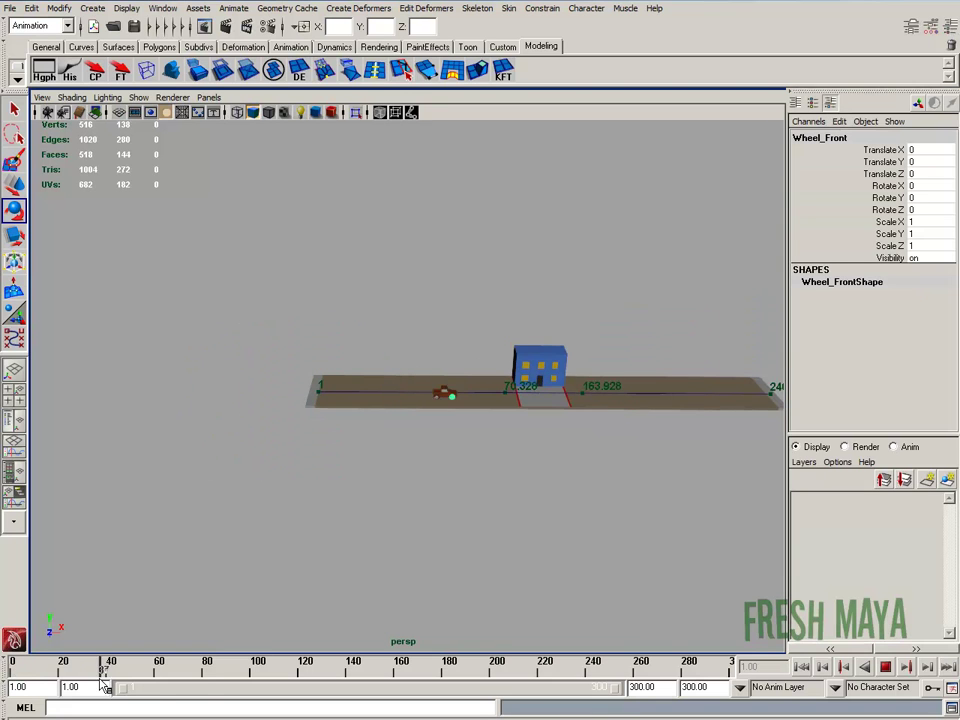
{"action": "key", "text": "alt+v"}
{"action": "scroll", "coordinate": [200, 410], "scroll_direction": "up", "scroll_amount": 3}
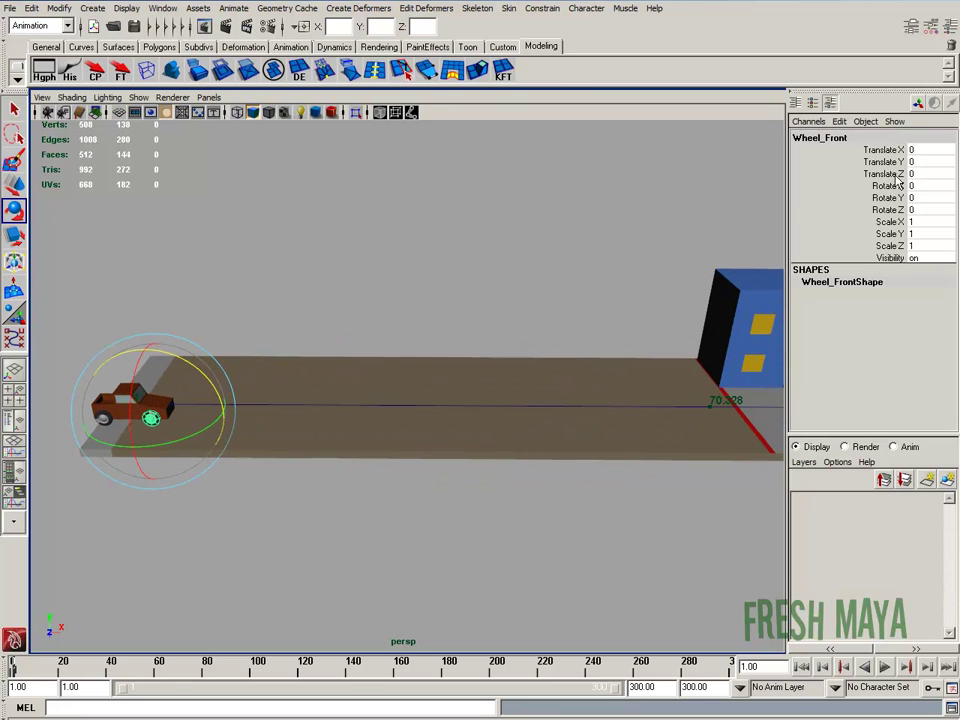
Step: Set a key on only the front wheel's Rotate Z at frame 1 with a value of 0
{"action": "left_click", "coordinate": [893, 210]}
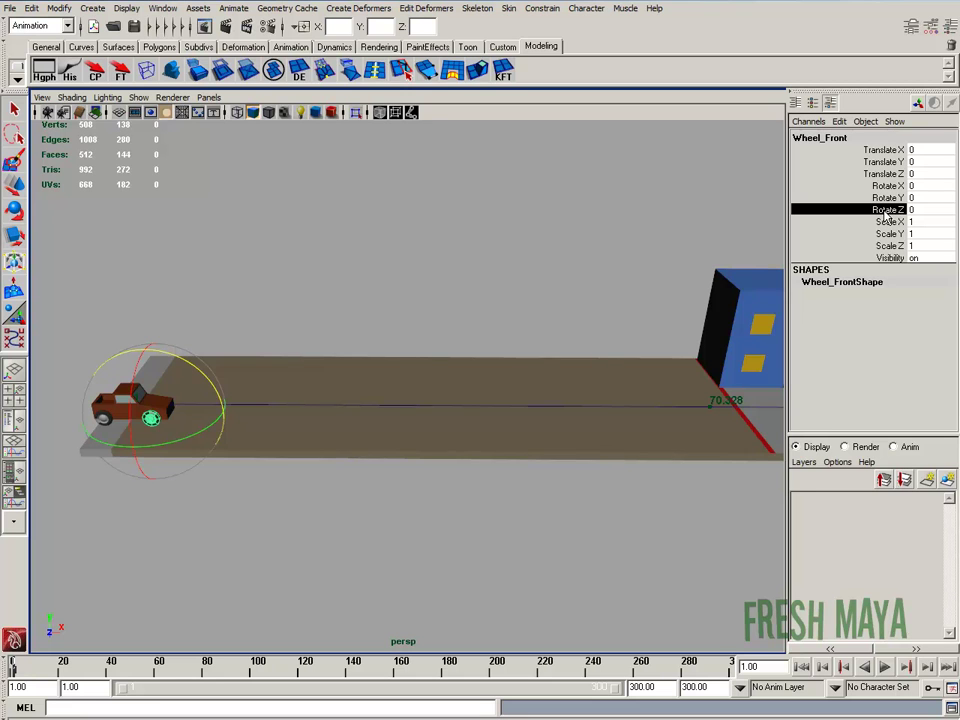
{"action": "right_click", "coordinate": [887, 219]}
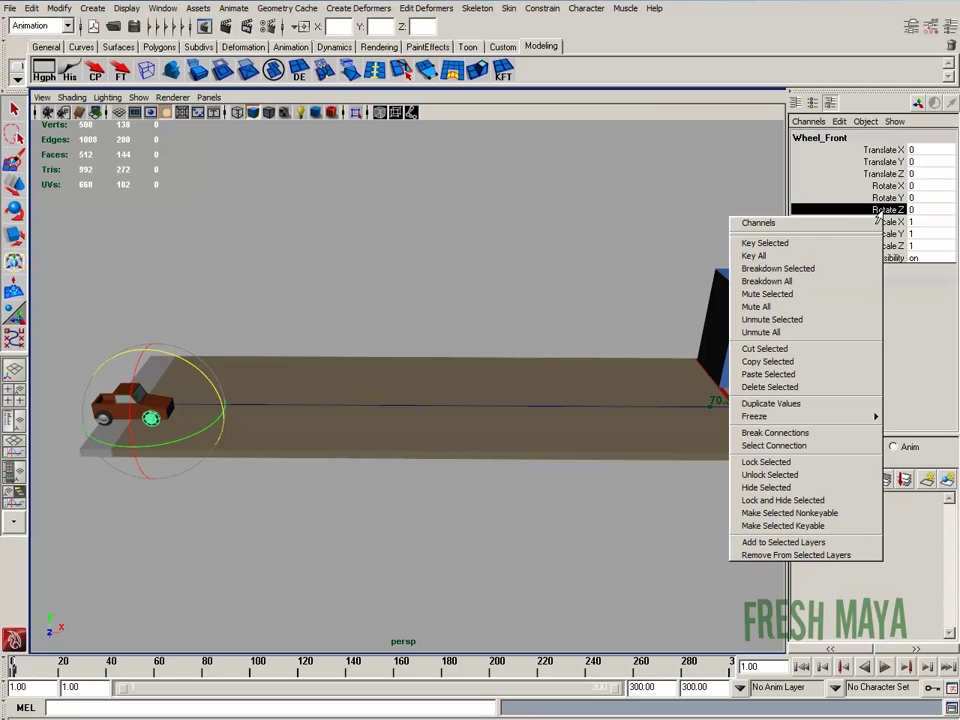
{"action": "left_click", "coordinate": [764, 243]}
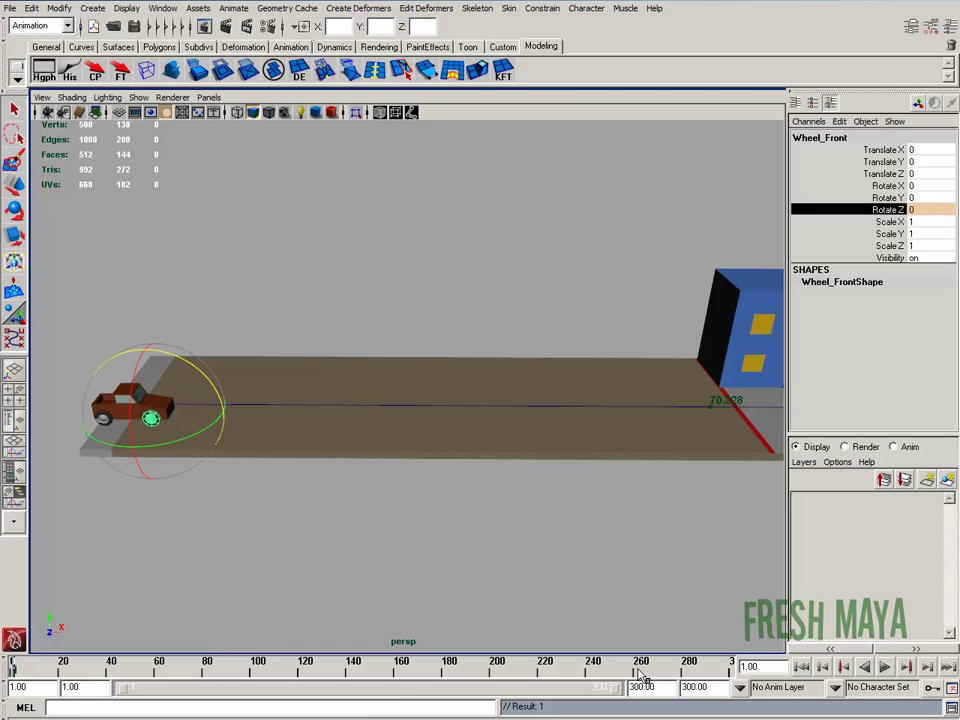
Step: Set a key of -360 on only the front wheel's Rotate Z at frame 240
{"action": "left_click", "coordinate": [590, 674]}
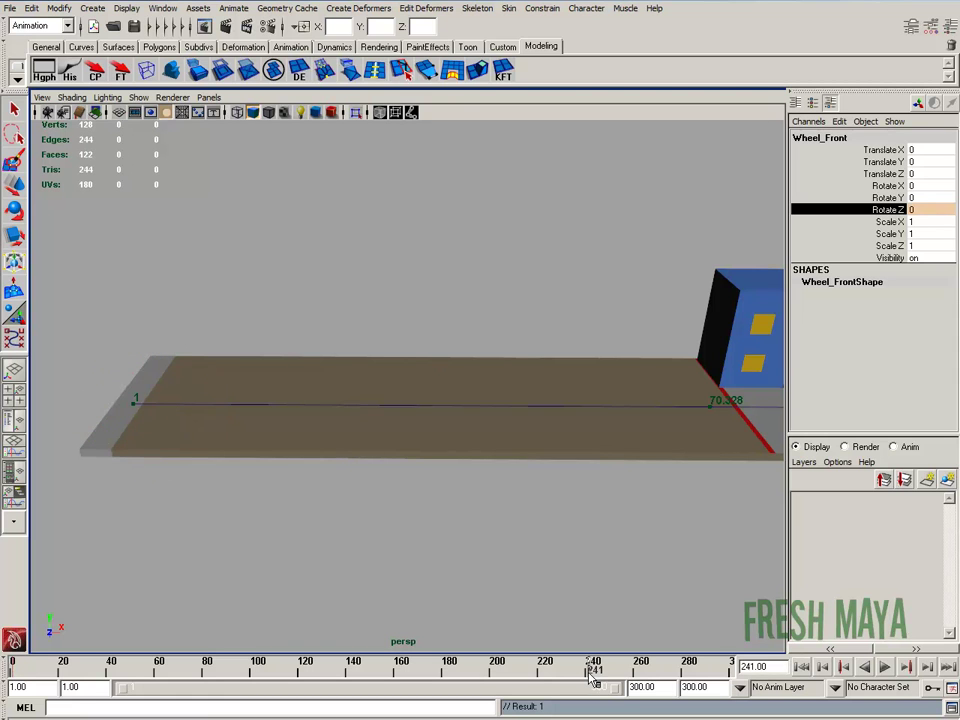
{"action": "left_click", "coordinate": [588, 674]}
{"action": "right_click_drag", "start_coordinate": [495, 464], "coordinate": [420, 475], "text": "alt"}
{"action": "middle_click_drag", "start_coordinate": [480, 475], "coordinate": [371, 499], "text": "alt"}
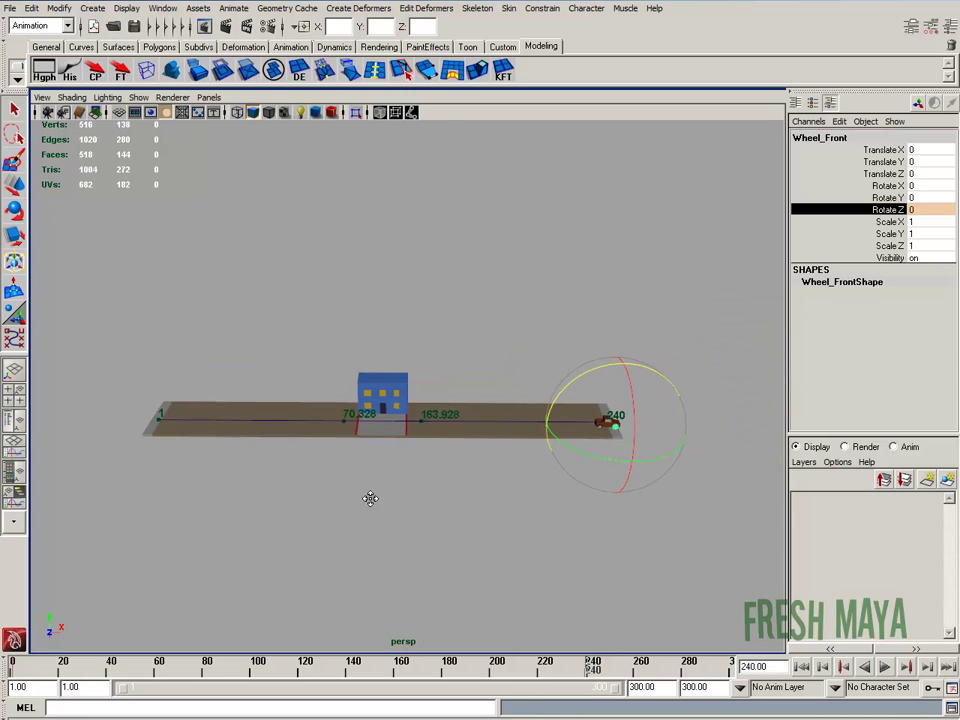
{"action": "double_click", "coordinate": [914, 210]}
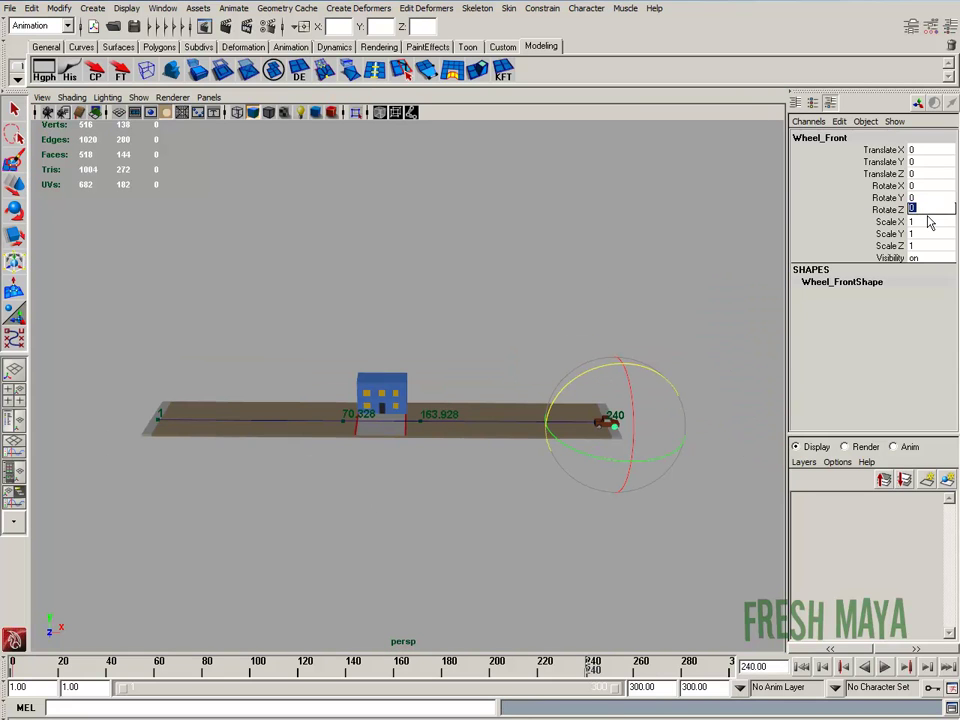
{"action": "type", "text": "360"}
{"action": "key", "text": "Return"}
{"action": "key", "text": "BackSpace"}
{"action": "left_click", "coordinate": [884, 210]}
{"action": "right_click", "coordinate": [880, 210]}
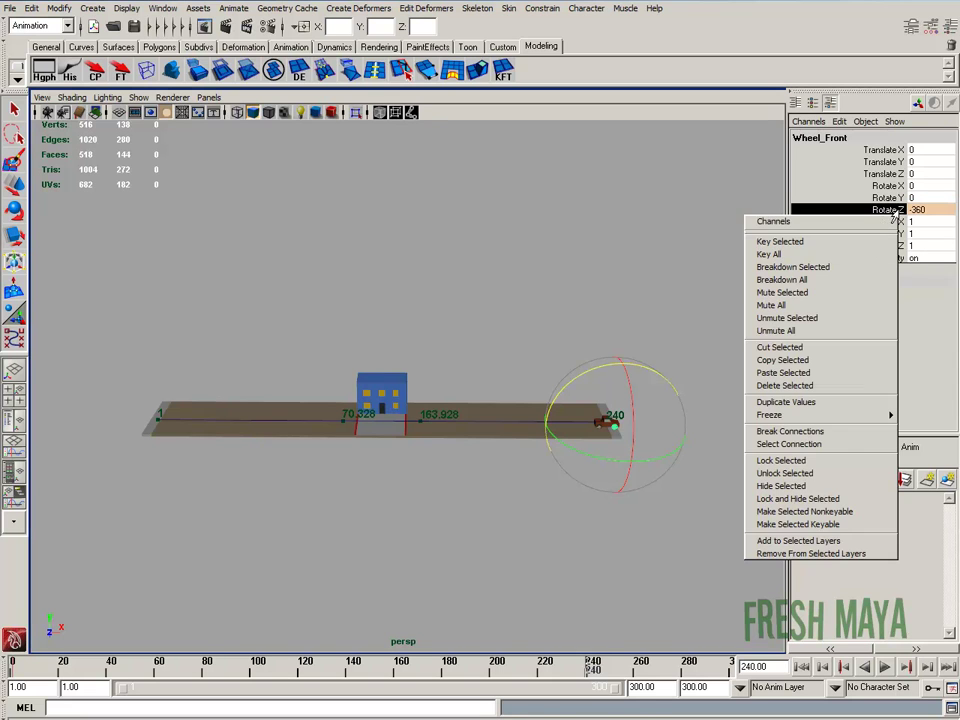
{"action": "left_click", "coordinate": [838, 242]}
Step: Scrub the animation from the end of the path back to frame 1 and inspect the front wheel up close
{"action": "mouse_move", "coordinate": [587, 668]}
{"action": "left_mouse_down"}
{"action": "mouse_move", "coordinate": [14, 674]}
{"action": "mouse_move", "coordinate": [591, 676]}
{"action": "left_mouse_up"}
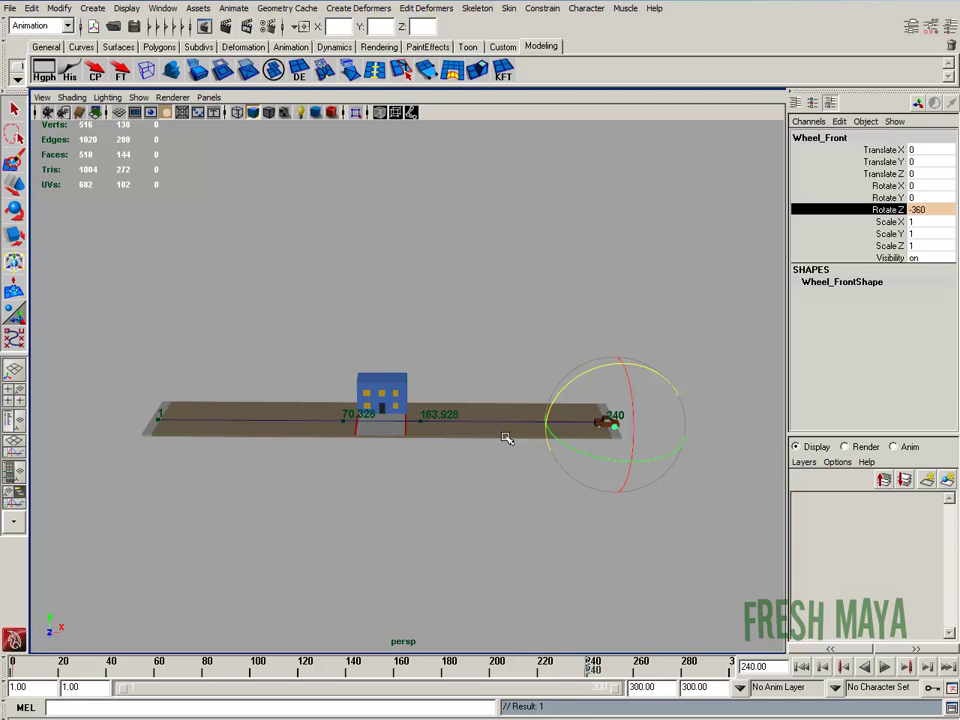
{"action": "left_click_drag", "start_coordinate": [593, 673], "coordinate": [591, 677]}
{"action": "left_click", "coordinate": [917, 210]}
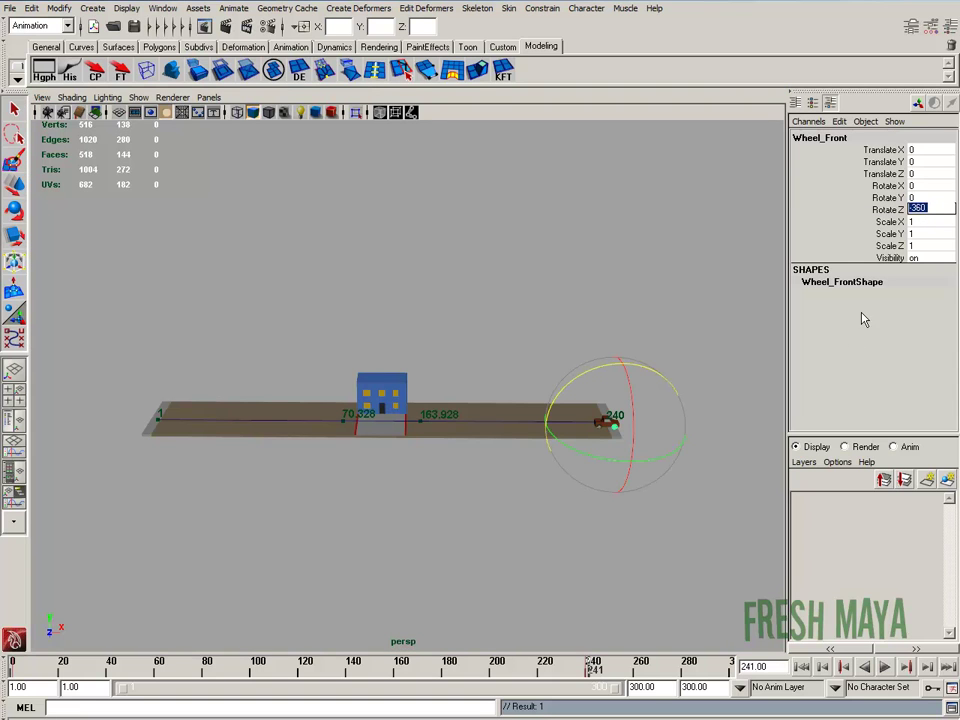
{"action": "key", "text": "alt+v"}
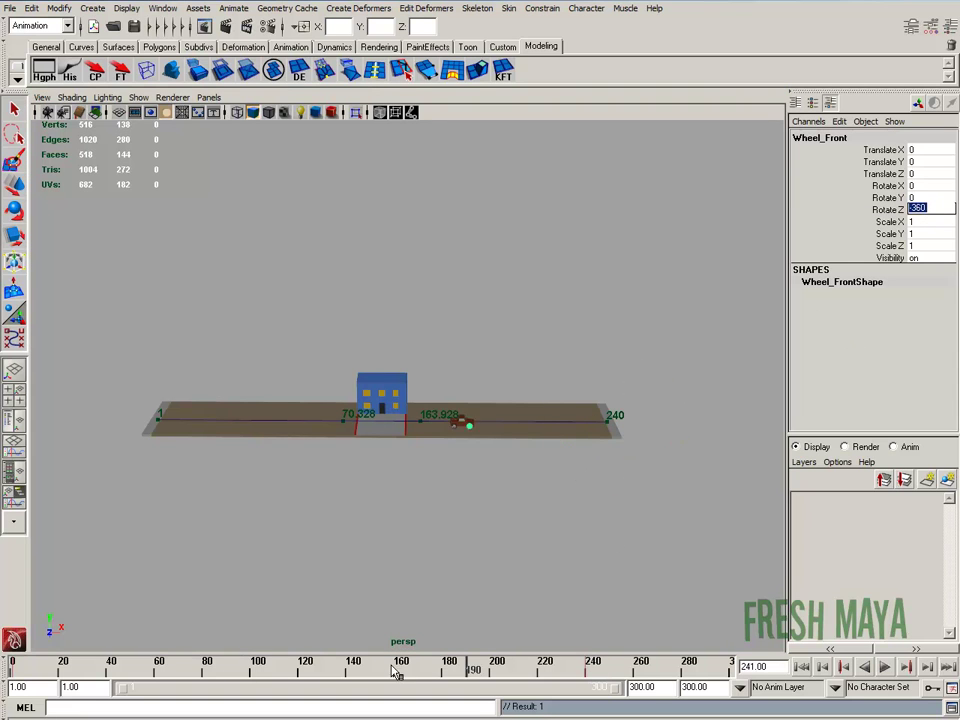
{"action": "left_click_drag", "start_coordinate": [519, 674], "coordinate": [14, 667]}
{"action": "right_click_drag", "start_coordinate": [166, 497], "coordinate": [262, 506], "text": "alt"}
{"action": "middle_click_drag", "start_coordinate": [262, 506], "coordinate": [544, 439], "text": "alt"}
{"action": "right_click_drag", "start_coordinate": [450, 450], "coordinate": [540, 459], "text": "alt"}
{"action": "middle_click_drag", "start_coordinate": [226, 456], "coordinate": [404, 454], "text": "alt"}
{"action": "left_click_drag", "start_coordinate": [404, 454], "coordinate": [371, 427], "text": "alt"}
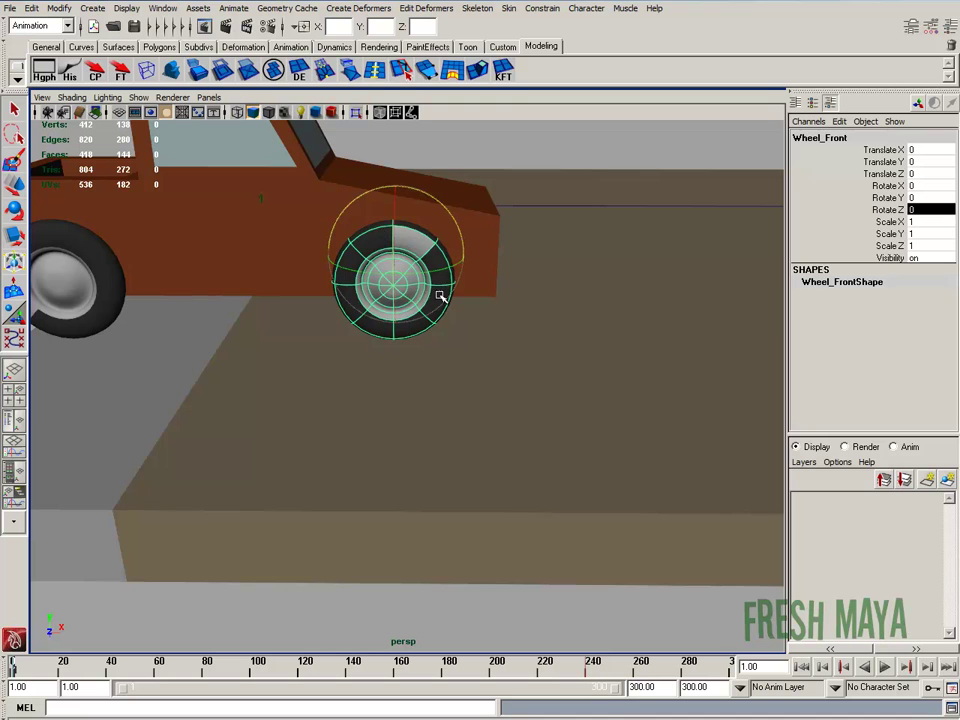
Step: Examine the full length of the road, from the truck's starting position past the house to the end of the path
{"action": "scroll", "coordinate": [609, 332], "scroll_direction": "down", "scroll_amount": 15}
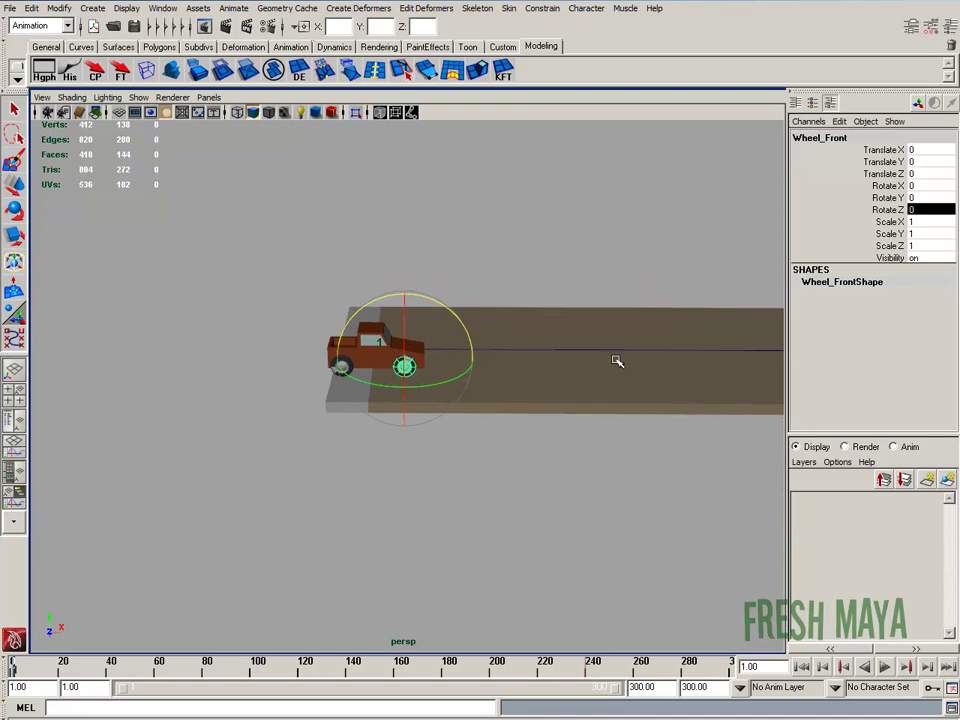
{"action": "middle_click_drag", "start_coordinate": [416, 364], "coordinate": [354, 370], "text": "alt"}
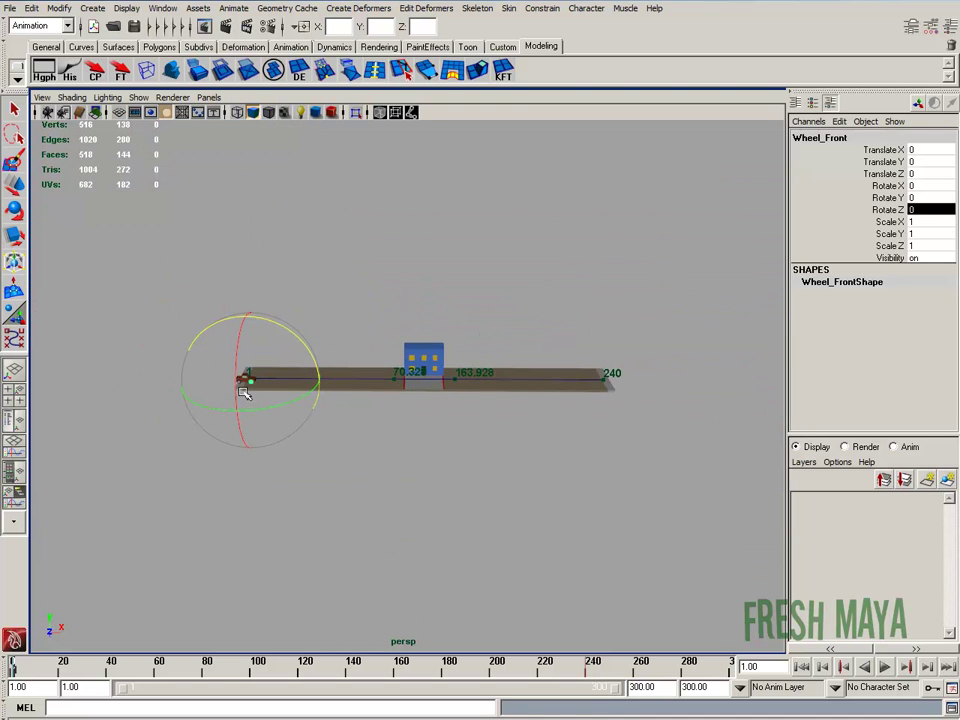
{"action": "scroll", "coordinate": [245, 393], "scroll_direction": "up", "scroll_amount": 2}
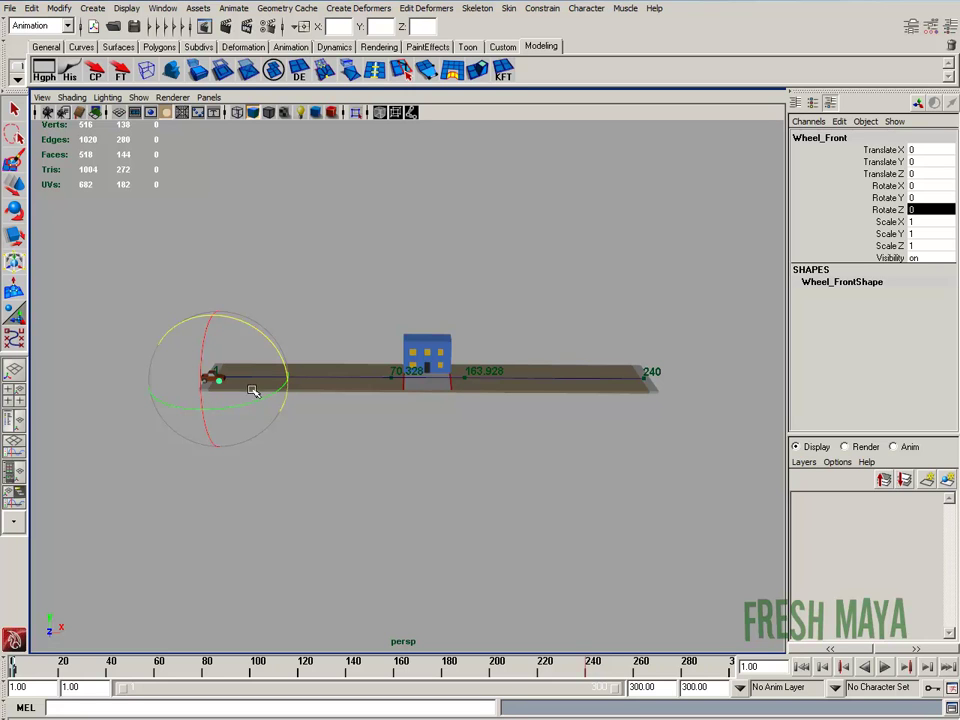
{"action": "left_click_drag", "start_coordinate": [397, 334], "coordinate": [401, 369], "text": "alt"}
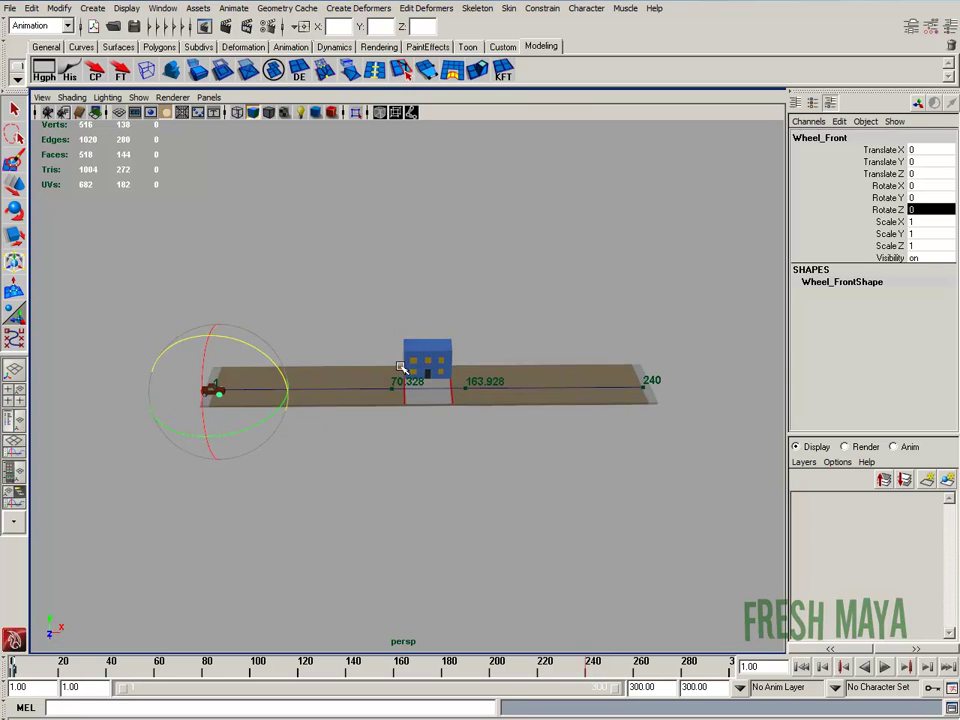
{"action": "right_click_drag", "start_coordinate": [401, 369], "coordinate": [456, 360], "text": "alt"}
{"action": "middle_click_drag", "start_coordinate": [456, 360], "coordinate": [498, 353], "text": "alt"}
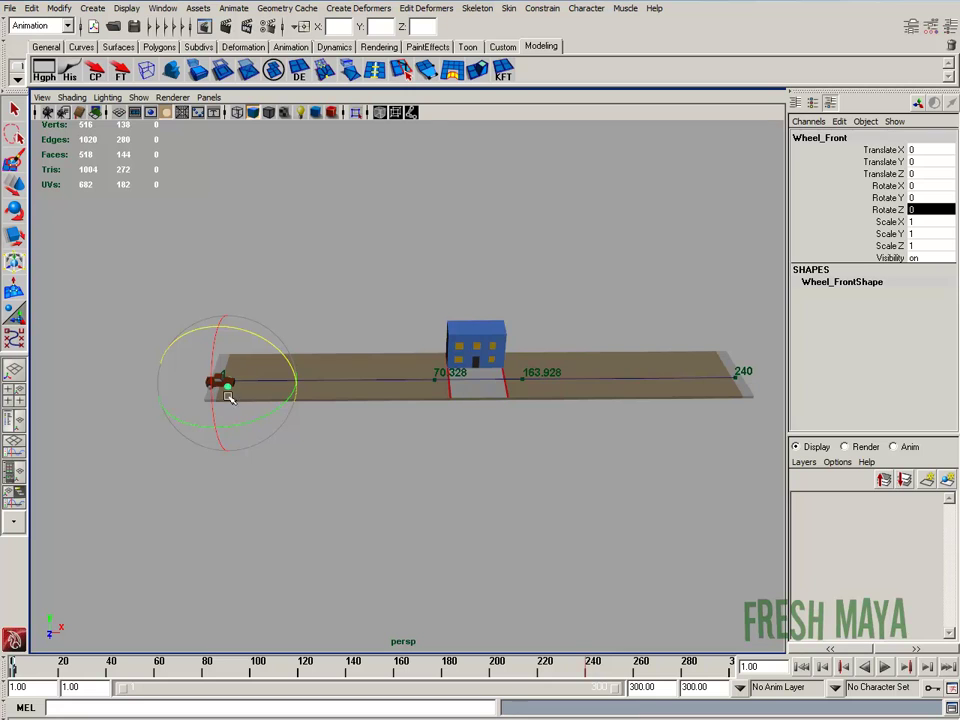
{"action": "middle_click_drag", "start_coordinate": [393, 388], "coordinate": [237, 402], "text": "alt"}
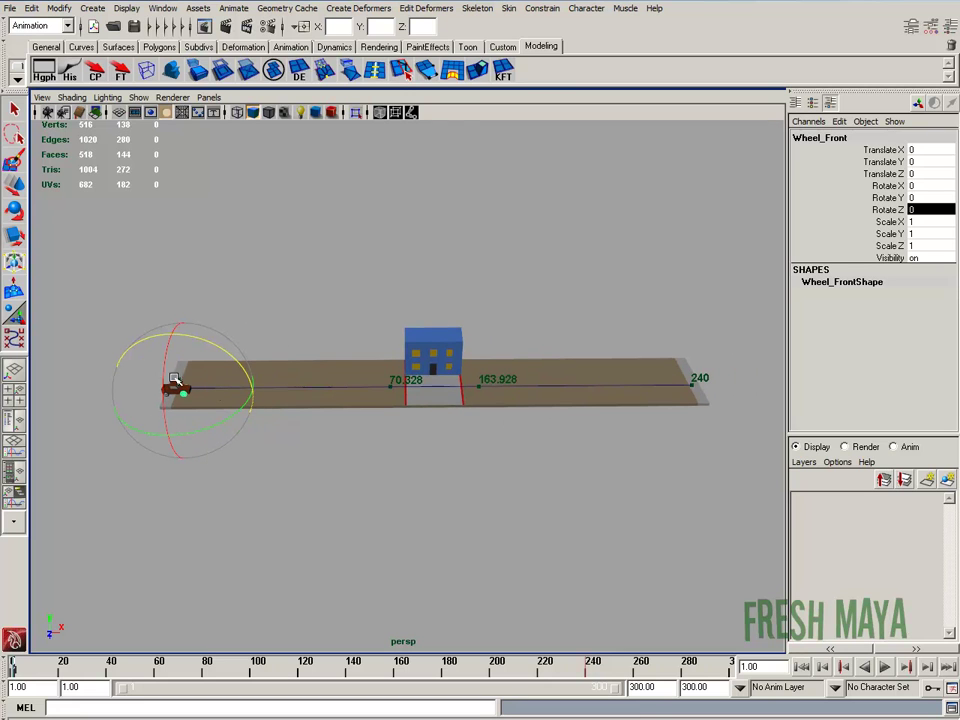
{"action": "middle_click_drag", "start_coordinate": [729, 374], "coordinate": [688, 376], "text": "alt"}
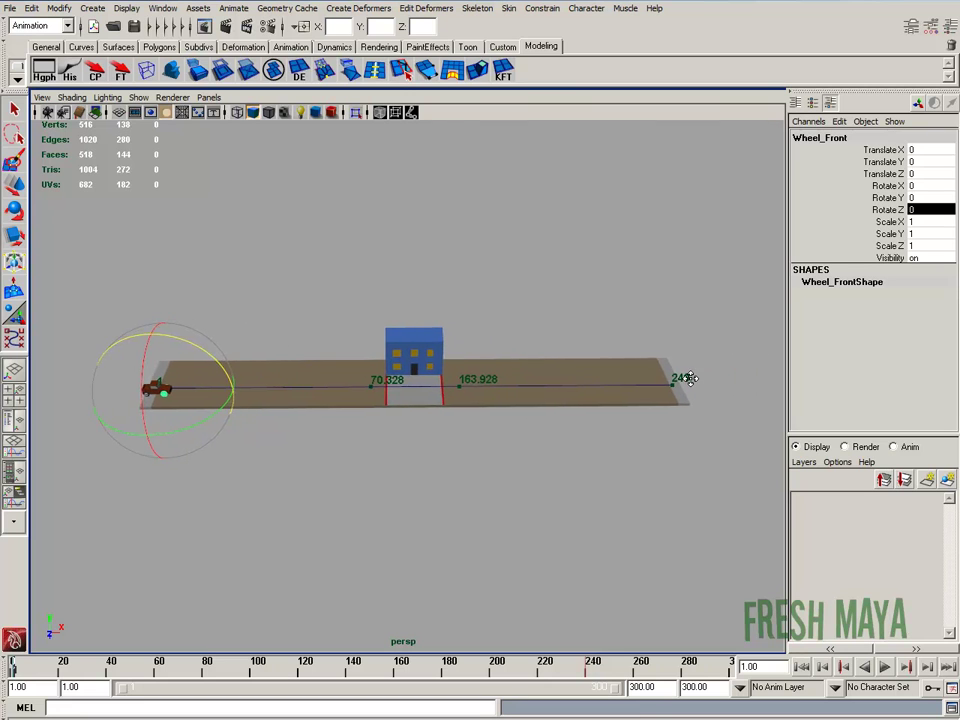
{"action": "right_click_drag", "start_coordinate": [553, 392], "coordinate": [580, 401], "text": "alt"}
{"action": "left_click_drag", "start_coordinate": [580, 401], "coordinate": [579, 389], "text": "alt"}
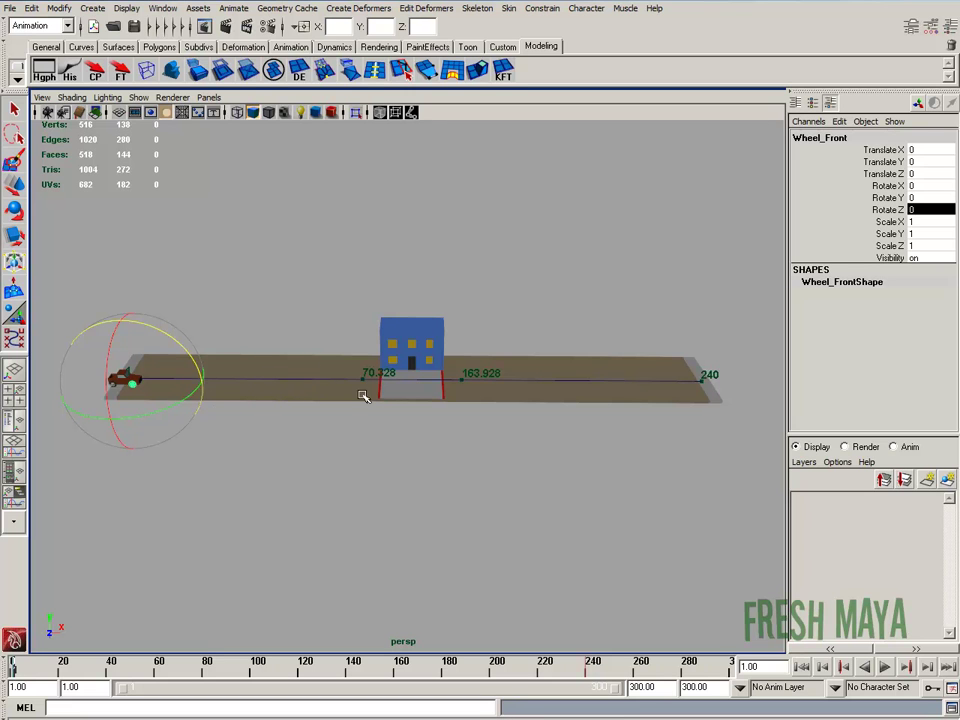
{"action": "left_click_drag", "start_coordinate": [343, 380], "coordinate": [343, 386], "text": "alt"}
{"action": "right_click_drag", "start_coordinate": [343, 386], "coordinate": [341, 407], "text": "alt"}
{"action": "right_click_drag", "start_coordinate": [490, 387], "coordinate": [377, 431], "text": "alt"}
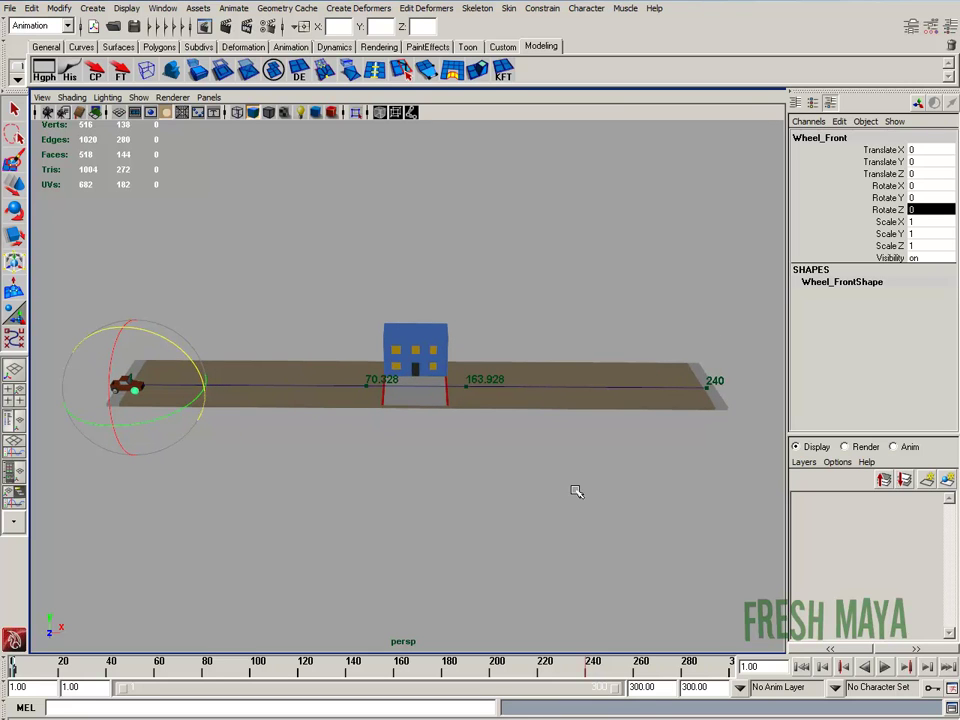
Step: Key only the front wheel's Rotate Z at -6000 at frame 240, and clear the selection
{"action": "left_click", "coordinate": [593, 673]}
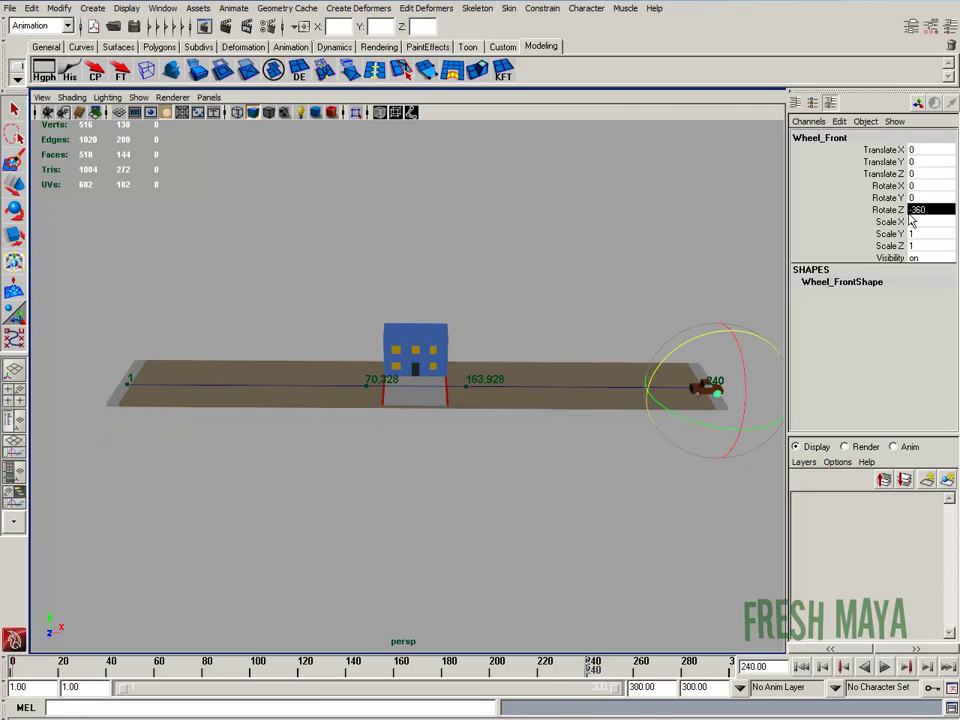
{"action": "left_click", "coordinate": [920, 212]}
{"action": "type", "text": "-"}
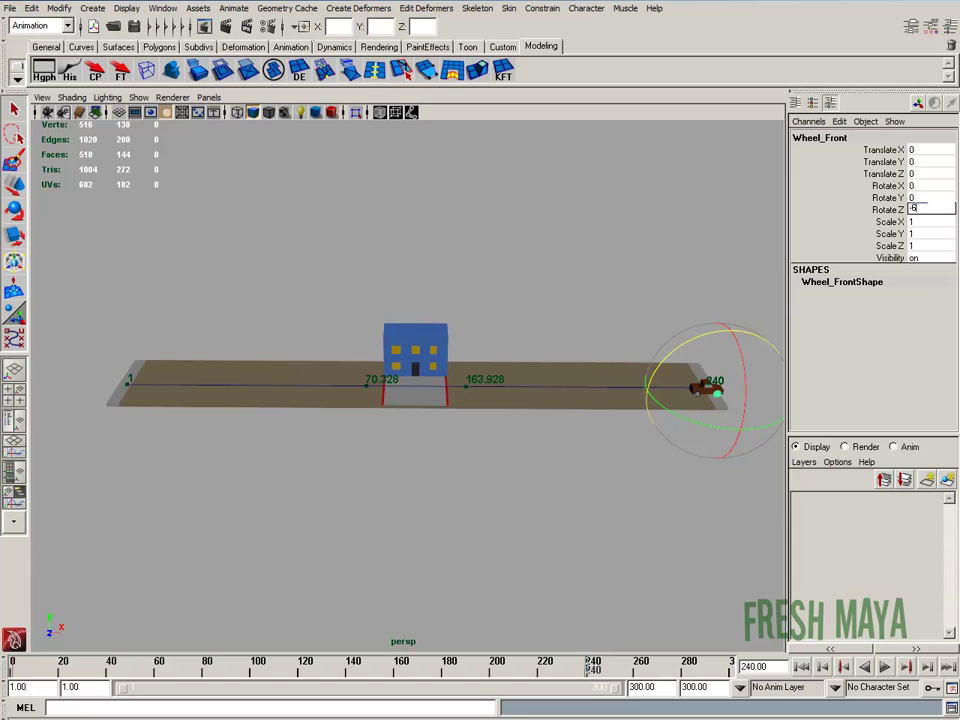
{"action": "type", "text": "6000"}
{"action": "key", "text": "Return"}
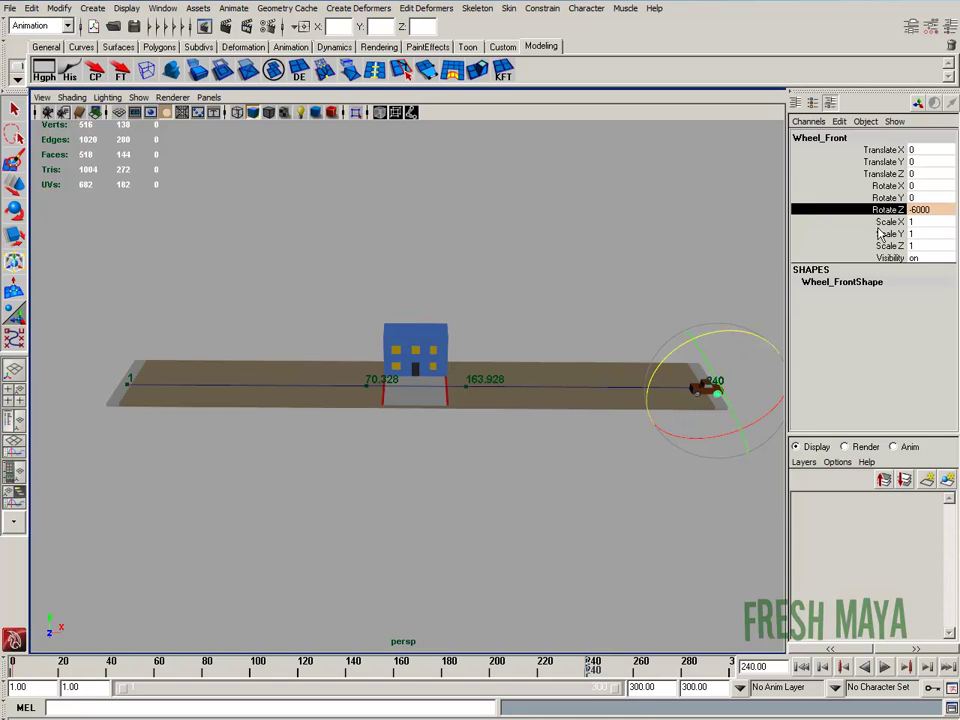
{"action": "right_click", "coordinate": [884, 218]}
{"action": "left_click", "coordinate": [830, 243]}
{"action": "left_click", "coordinate": [557, 278]}
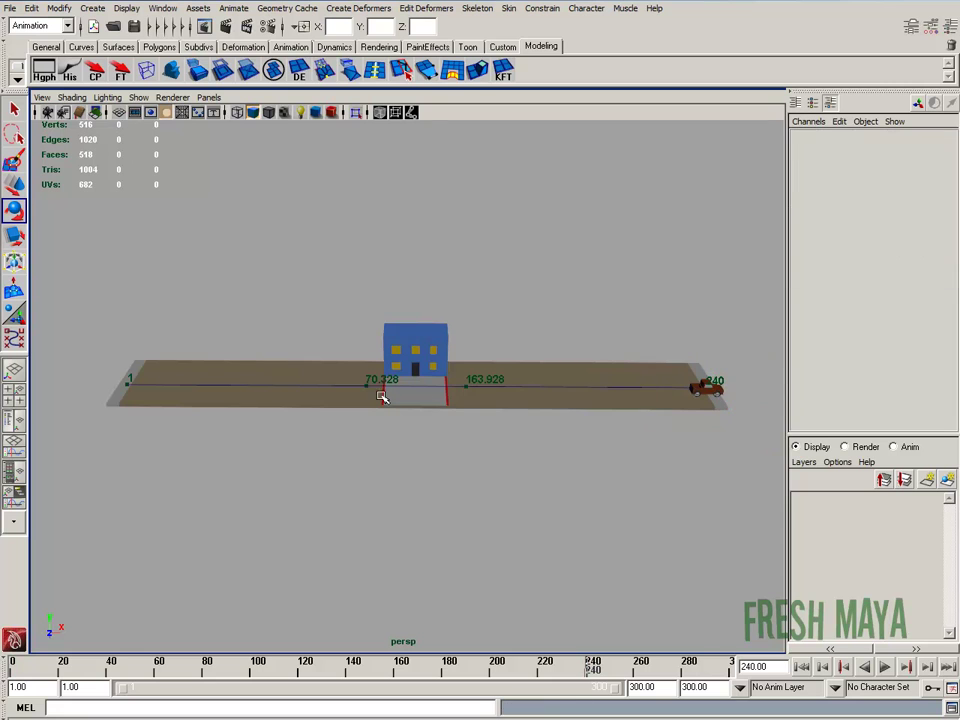
Step: Play the animation from frame 1 to watch the wheel roll past the house, and return to frame 1
{"action": "left_click", "coordinate": [806, 669]}
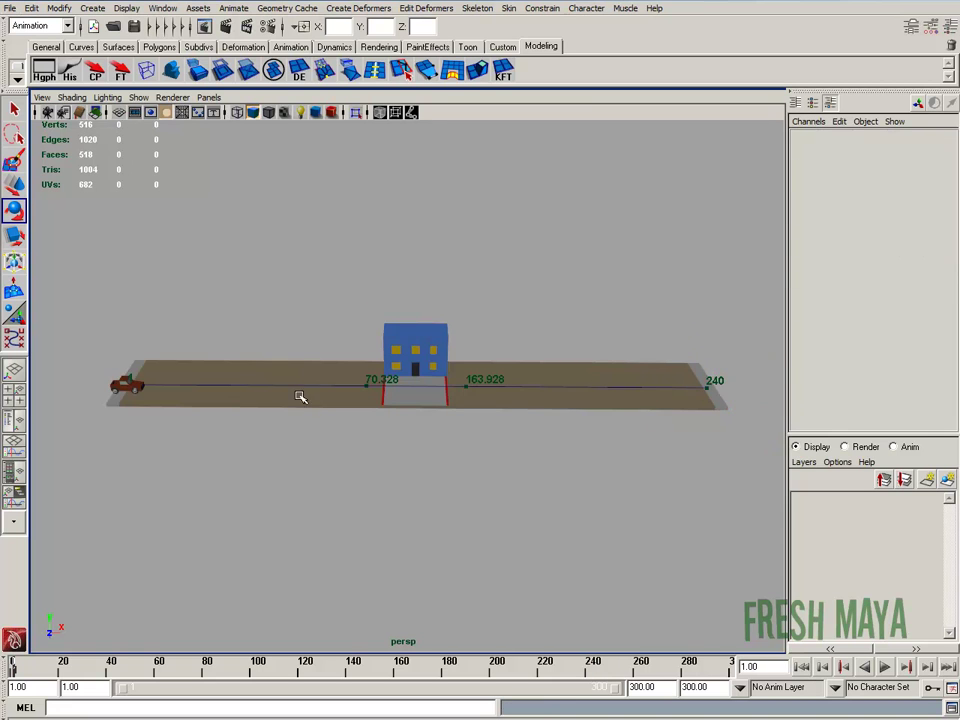
{"action": "right_click_drag", "start_coordinate": [300, 396], "coordinate": [346, 407], "text": "alt"}
{"action": "middle_click_drag", "start_coordinate": [346, 407], "coordinate": [499, 398], "text": "alt"}
{"action": "right_click_drag", "start_coordinate": [345, 415], "coordinate": [368, 421], "text": "alt"}
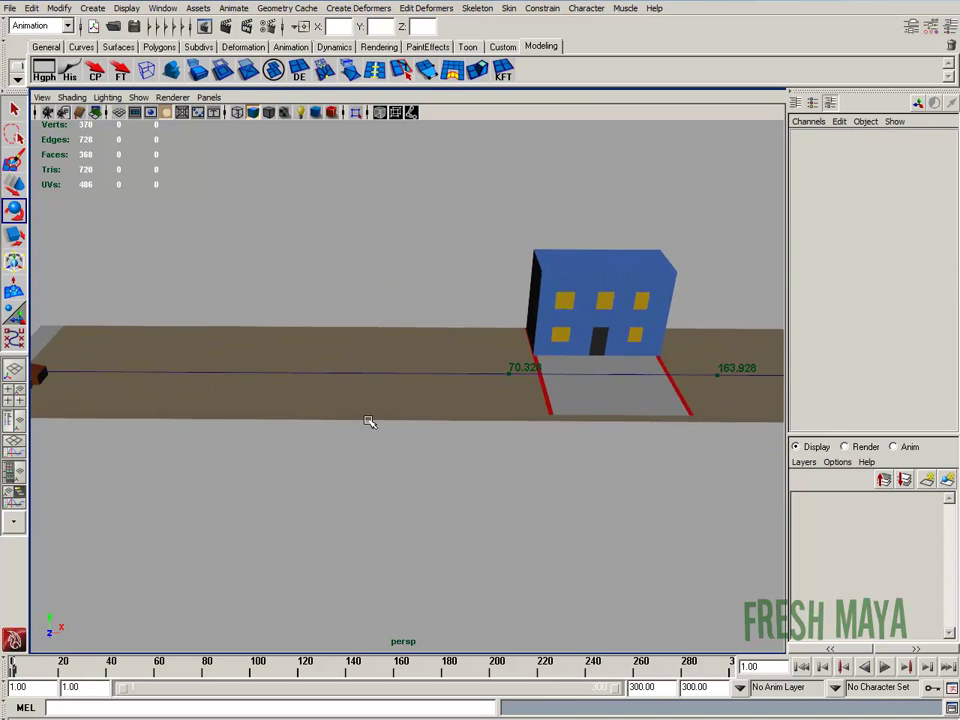
{"action": "middle_click_drag", "start_coordinate": [369, 422], "coordinate": [568, 389], "text": "alt"}
{"action": "left_click", "coordinate": [886, 668]}
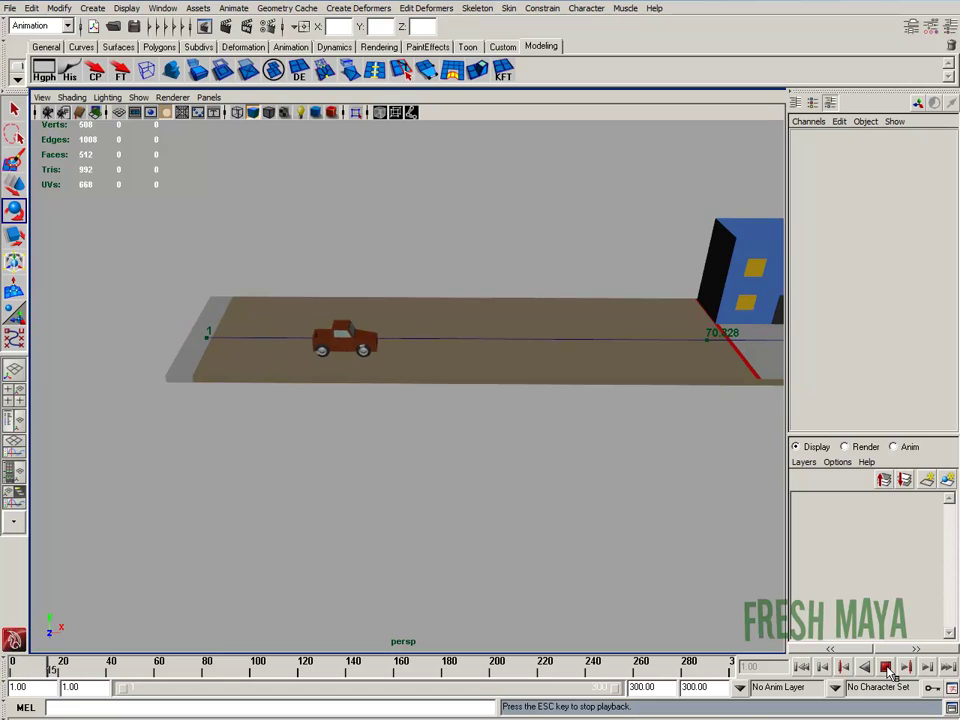
{"action": "middle_click_drag", "start_coordinate": [696, 413], "coordinate": [368, 413], "text": "alt"}
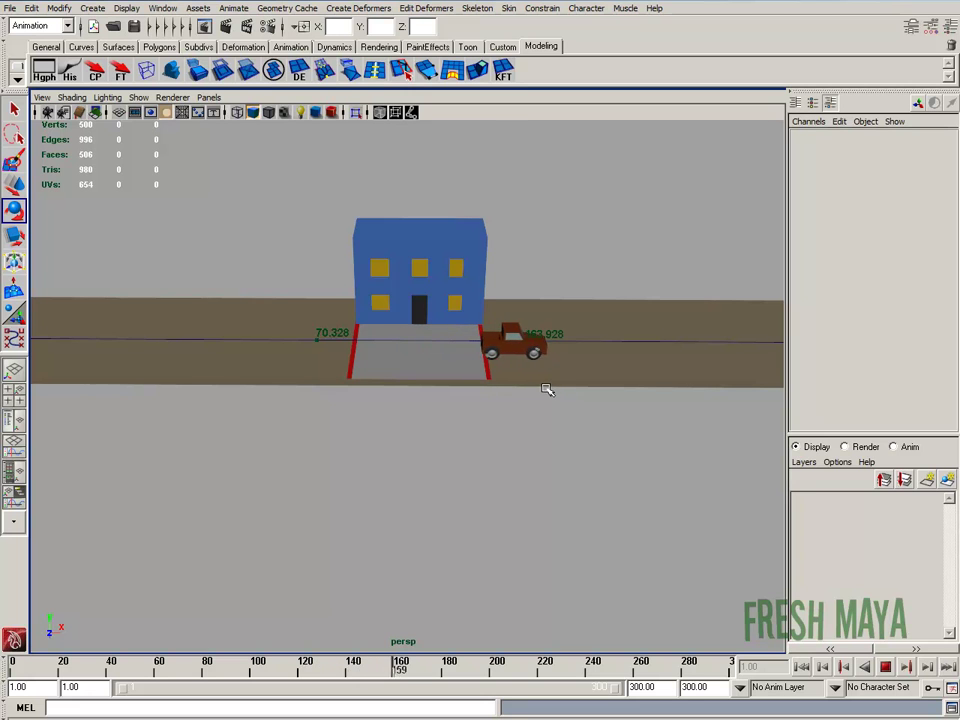
{"action": "left_click", "coordinate": [887, 667]}
{"action": "left_click", "coordinate": [804, 667]}
Step: Select the whole truck group, grp_Vehicle, at the start of the road
{"action": "right_click_drag", "start_coordinate": [661, 411], "coordinate": [298, 441], "text": "alt"}
{"action": "middle_click_drag", "start_coordinate": [305, 443], "coordinate": [380, 460], "text": "alt"}
{"action": "right_click_drag", "start_coordinate": [300, 481], "coordinate": [380, 477], "text": "alt"}
{"action": "middle_click_drag", "start_coordinate": [342, 466], "coordinate": [427, 454], "text": "alt"}
{"action": "left_click", "coordinate": [196, 369]}
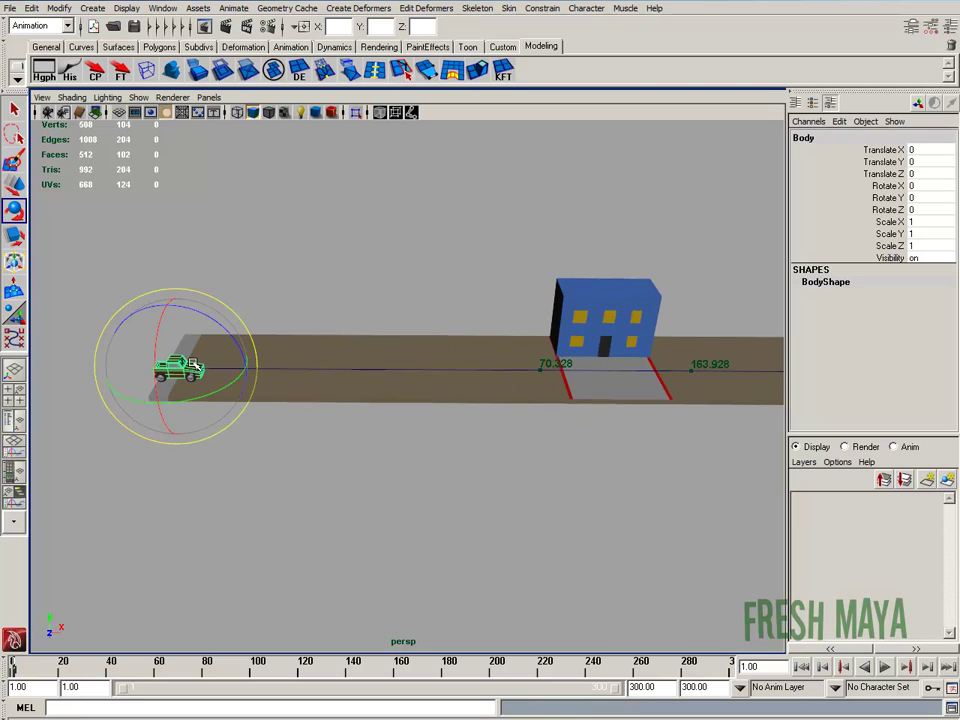
{"action": "key", "text": "Up"}
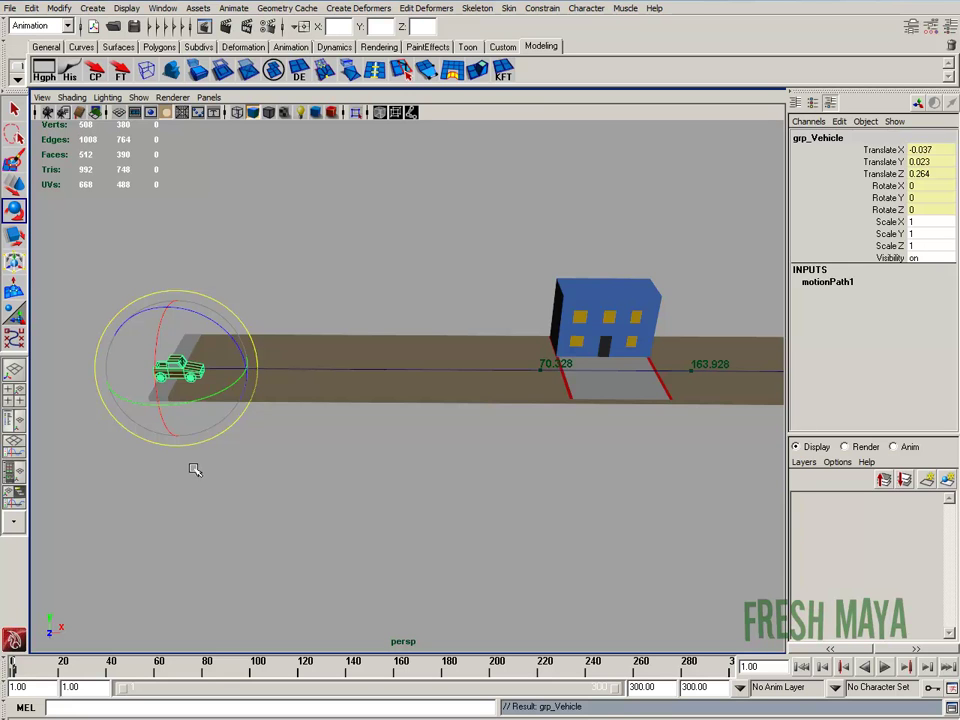
{"action": "left_click_drag", "start_coordinate": [366, 456], "coordinate": [382, 475], "text": "alt"}
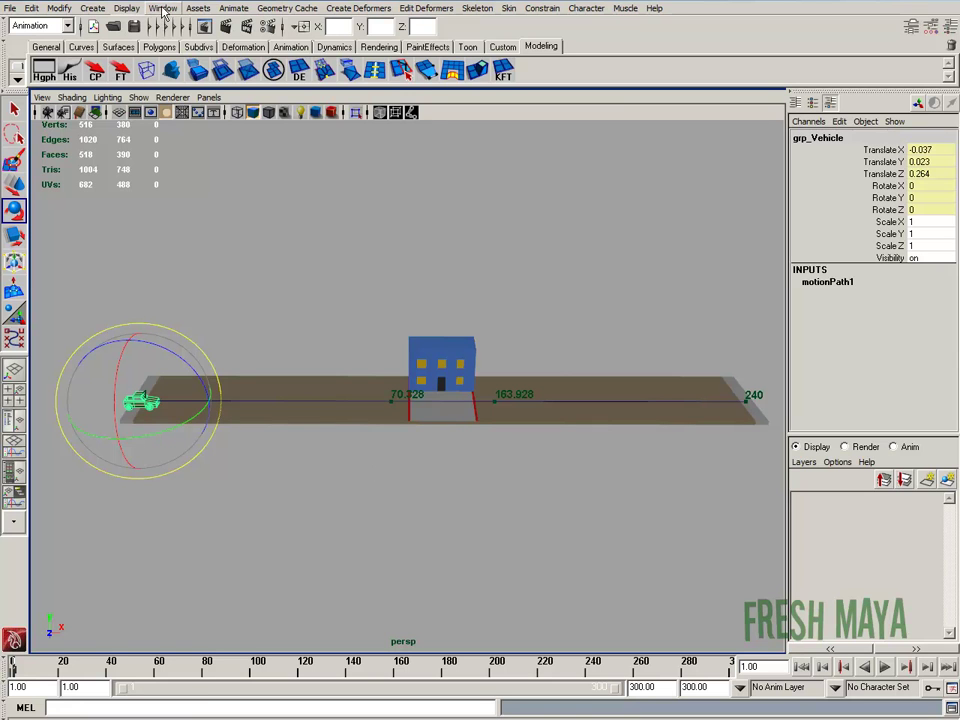
Step: Open the Graph Editor for the truck group and try to frame its animation curves
{"action": "left_click", "coordinate": [163, 8]}
{"action": "mouse_move", "coordinate": [240, 56]}
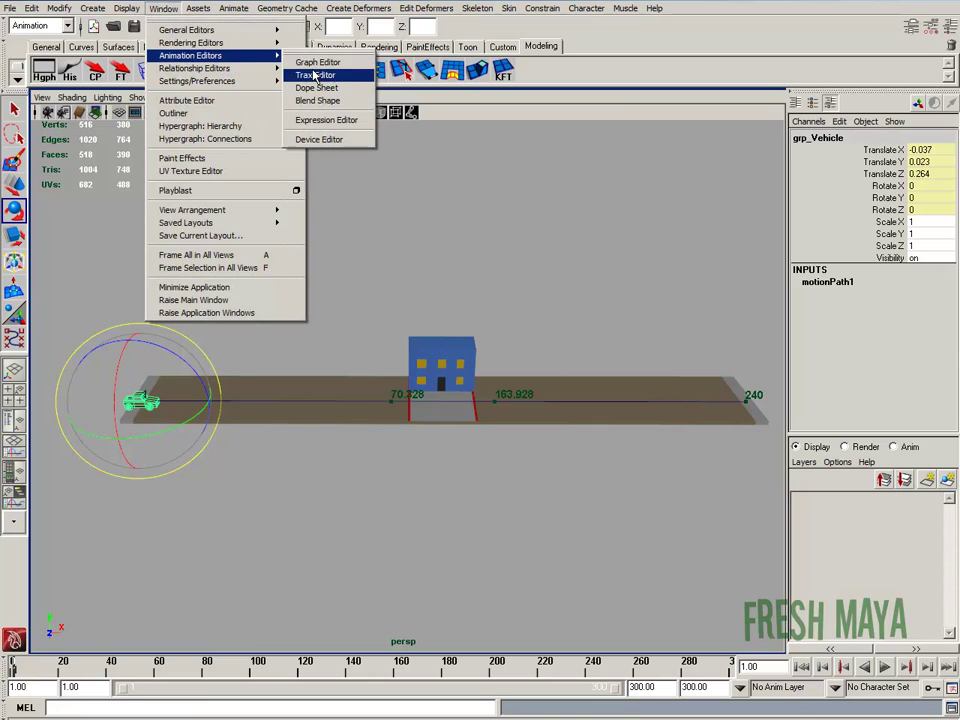
{"action": "left_click", "coordinate": [312, 62]}
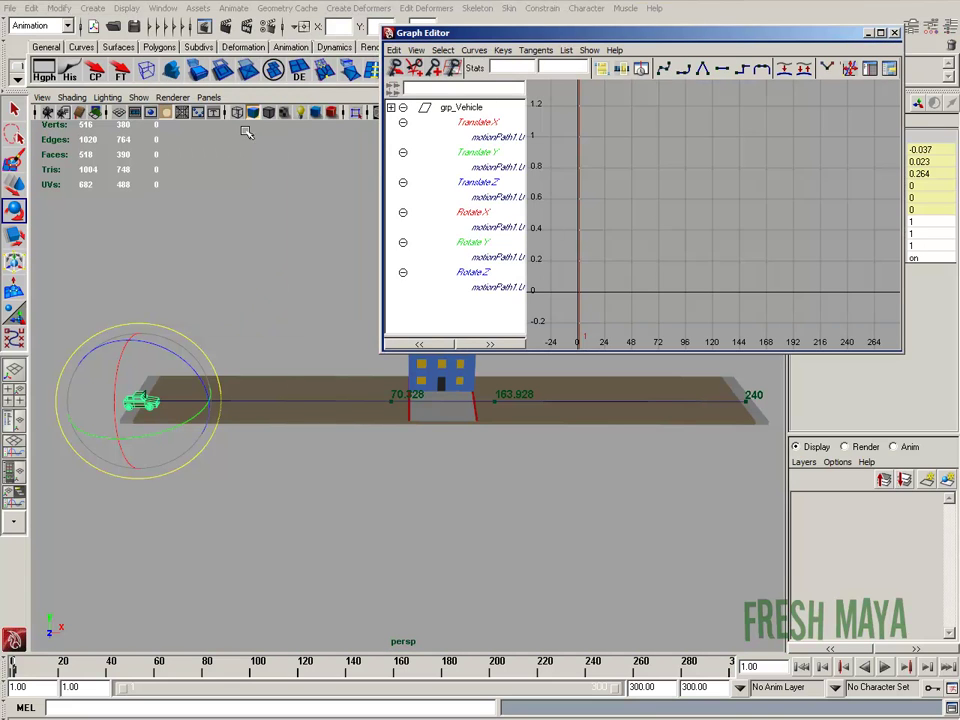
{"action": "left_click", "coordinate": [416, 50]}
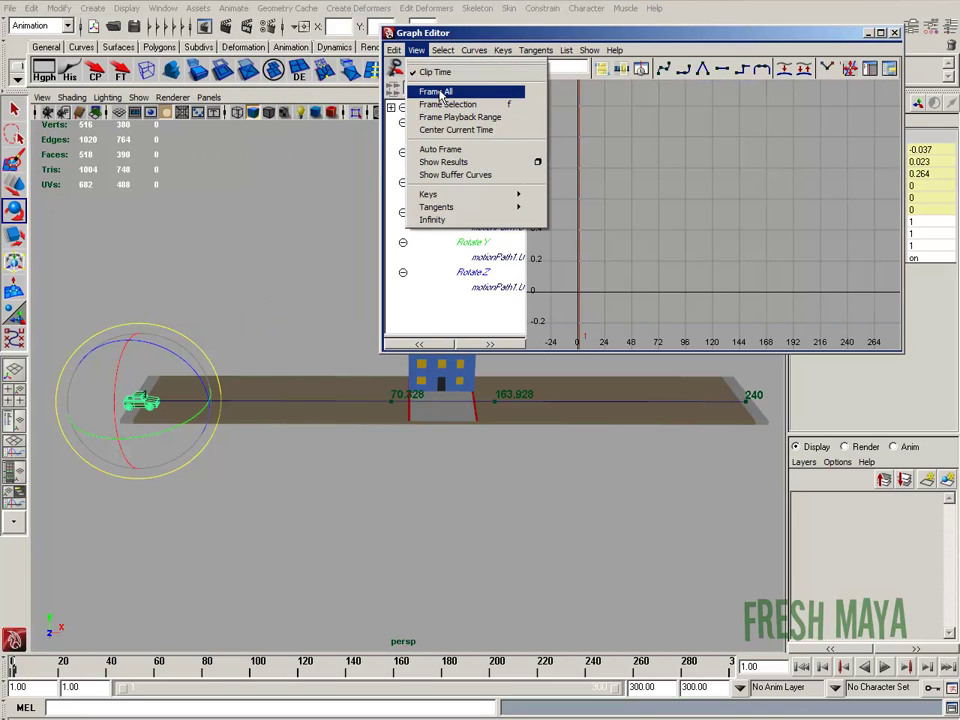
{"action": "left_click", "coordinate": [438, 89]}
{"action": "left_click", "coordinate": [416, 50]}
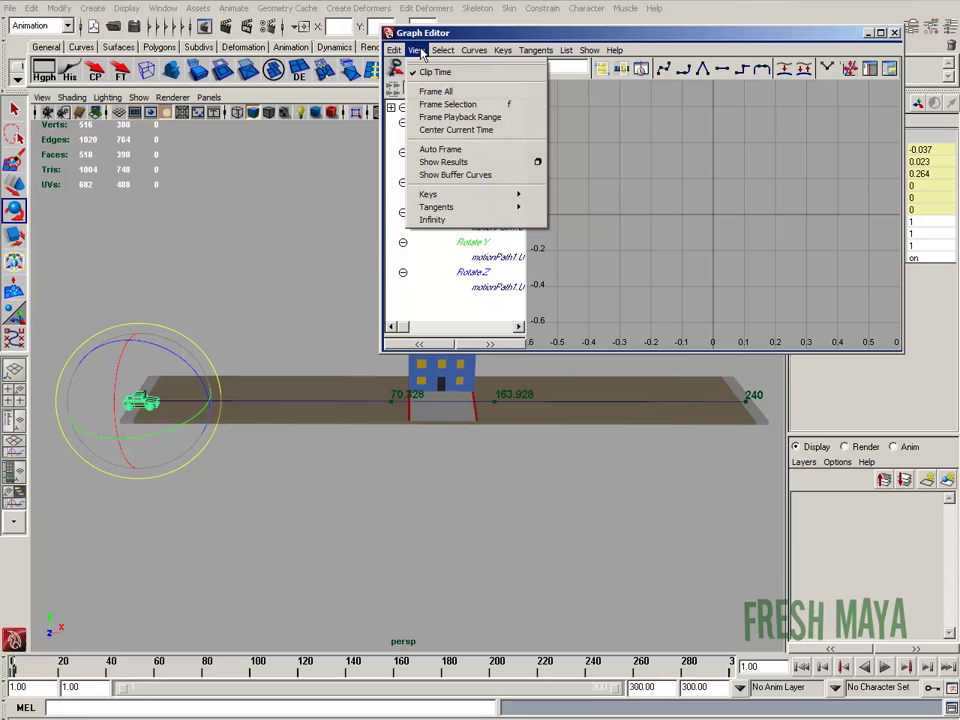
{"action": "left_click", "coordinate": [450, 103]}
Step: Reselect the truck group and frame its entire motion path curve in the Graph Editor
{"action": "left_click", "coordinate": [184, 256]}
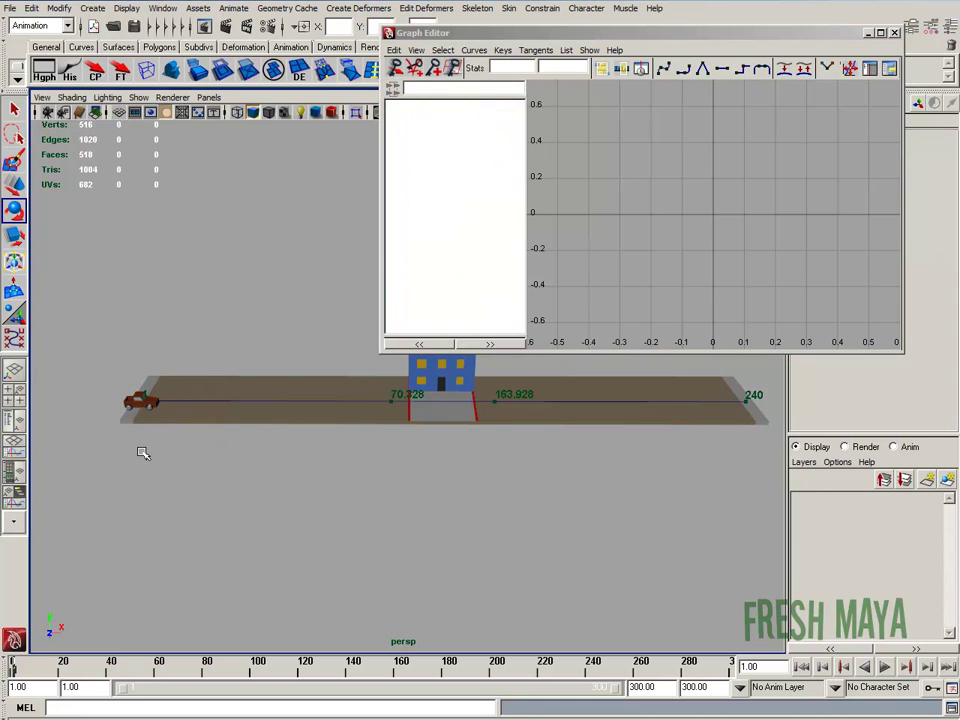
{"action": "left_click", "coordinate": [142, 388]}
{"action": "left_click", "coordinate": [178, 360]}
{"action": "left_click", "coordinate": [140, 399]}
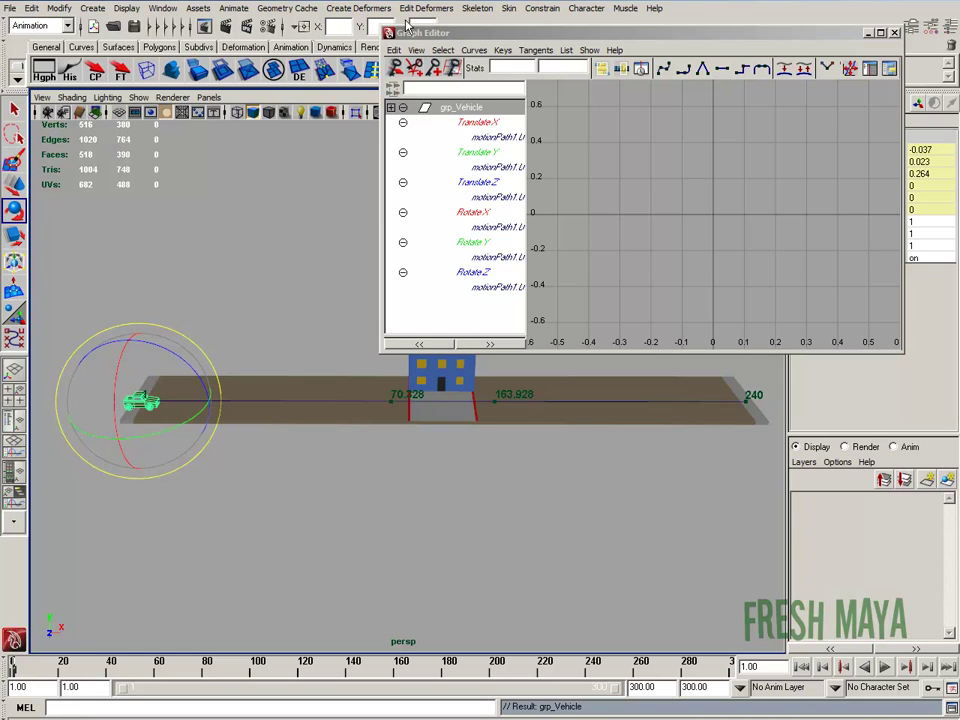
{"action": "left_click", "coordinate": [425, 51]}
{"action": "left_click", "coordinate": [430, 89]}
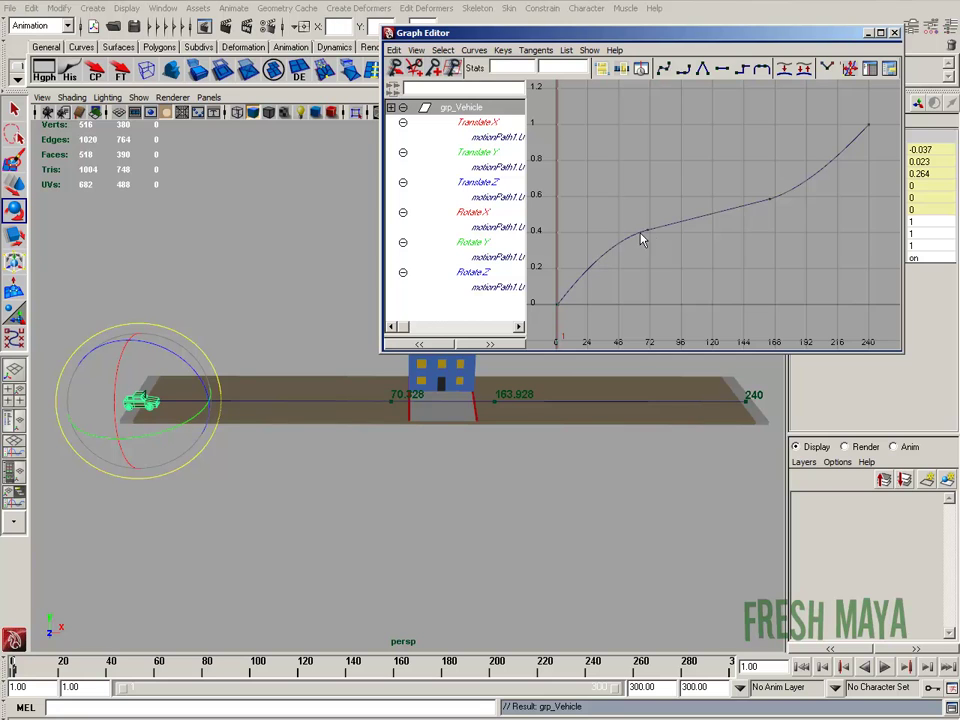
Step: Compare the two middle keys of the truck's motion path curve with their frame markers on either side of the house
{"action": "right_click_drag", "start_coordinate": [405, 440], "coordinate": [448, 465], "text": "alt"}
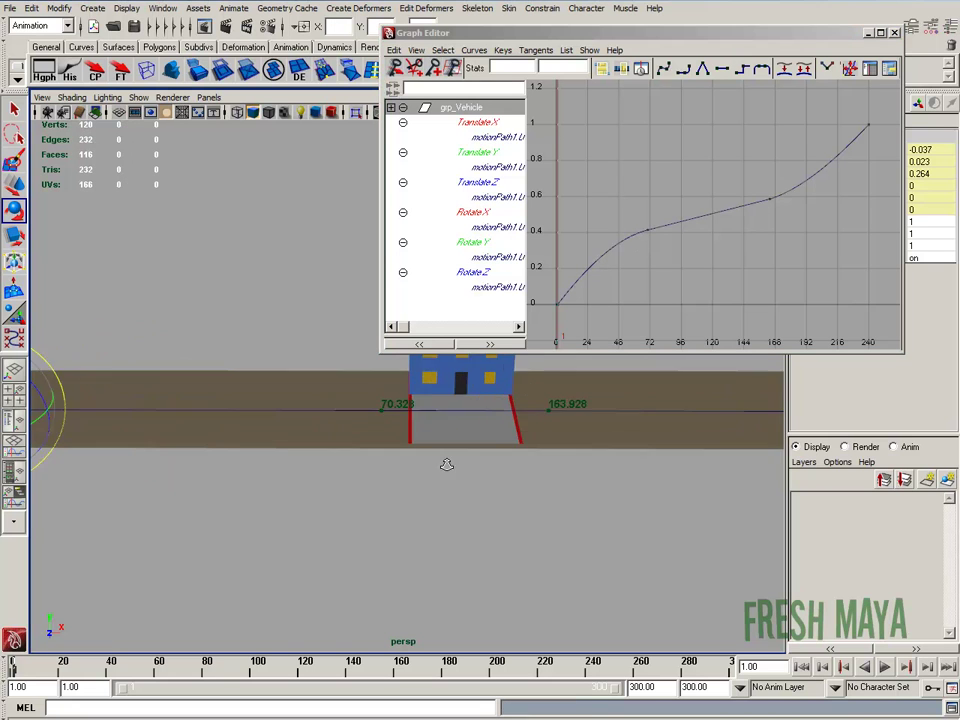
{"action": "middle_click_drag", "start_coordinate": [448, 465], "coordinate": [388, 519], "text": "alt"}
{"action": "right_click_drag", "start_coordinate": [388, 519], "coordinate": [403, 474], "text": "alt"}
{"action": "left_click_drag", "start_coordinate": [403, 474], "coordinate": [396, 486], "text": "alt"}
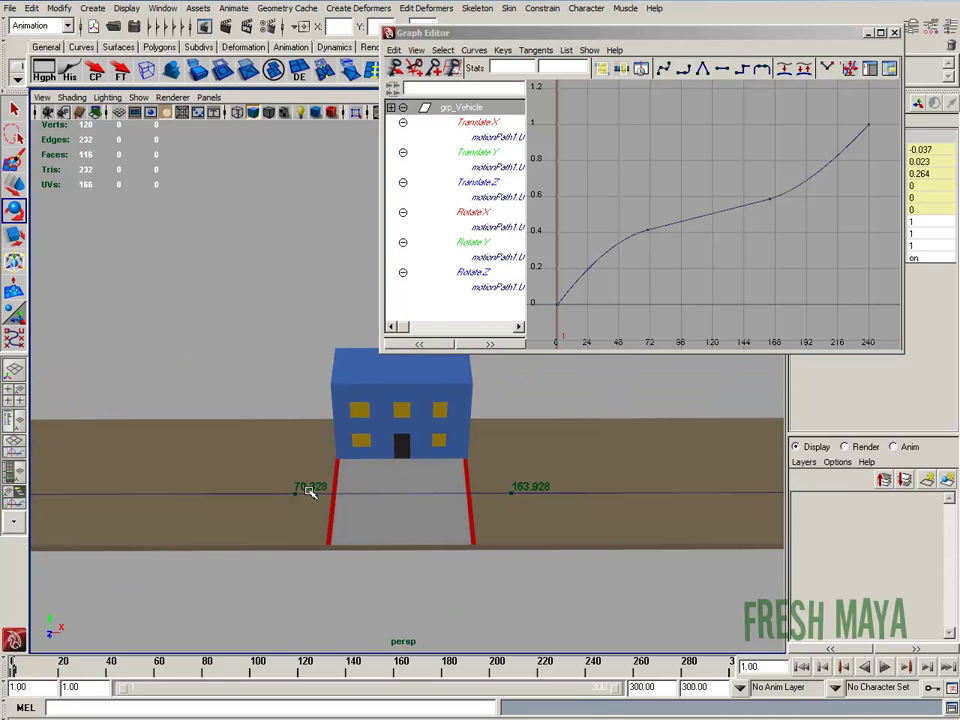
{"action": "left_click_drag", "start_coordinate": [627, 193], "coordinate": [722, 266]}
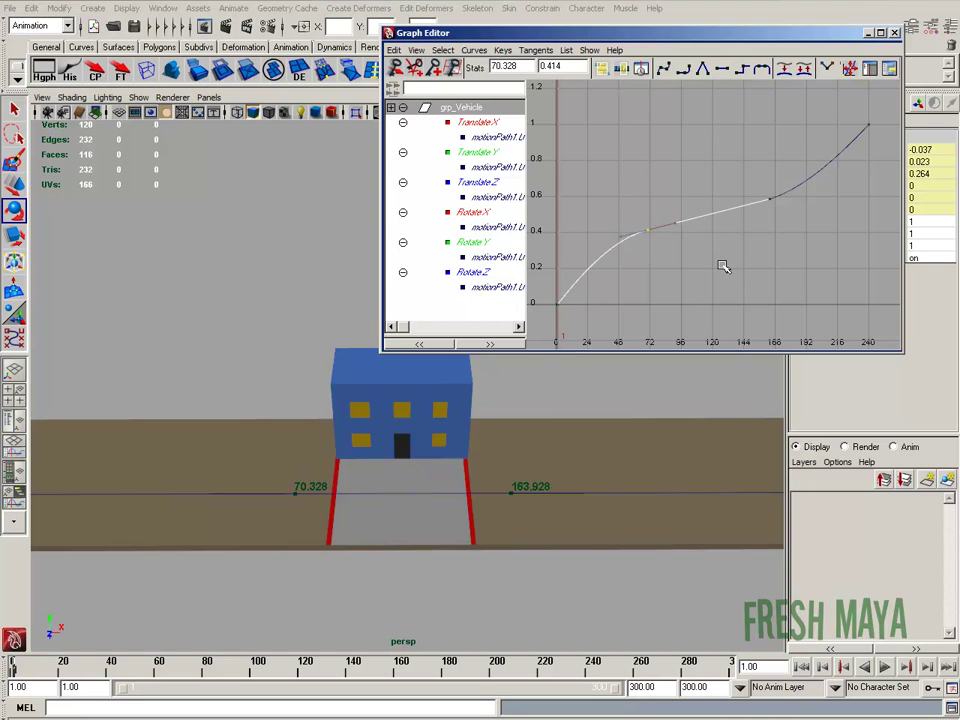
{"action": "left_click_drag", "start_coordinate": [731, 193], "coordinate": [774, 232]}
Step: Set the first middle key of the motion path curve, just before the house, to frame 70
{"action": "left_click_drag", "start_coordinate": [643, 203], "coordinate": [676, 242]}
{"action": "double_click", "coordinate": [504, 66]}
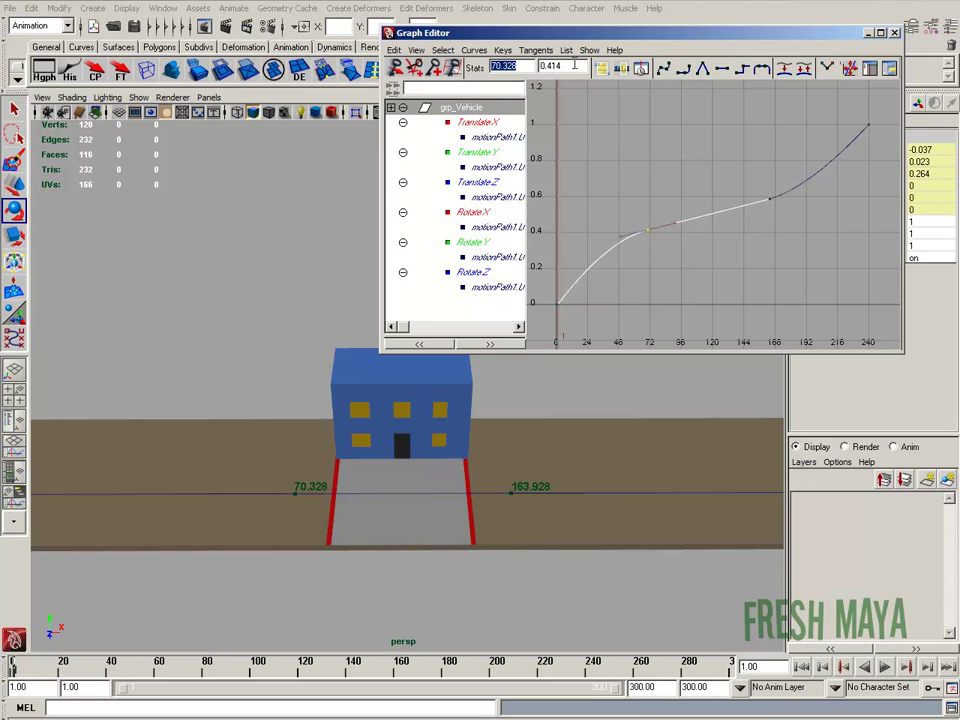
{"action": "key", "text": "Tab"}
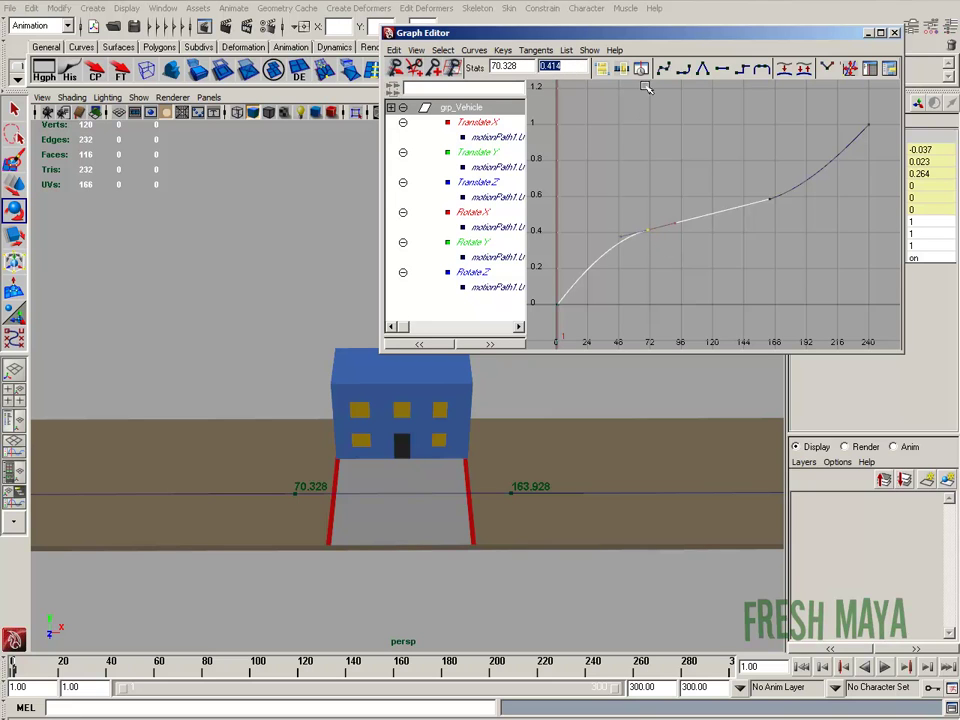
{"action": "left_click_drag", "start_coordinate": [520, 68], "coordinate": [490, 77]}
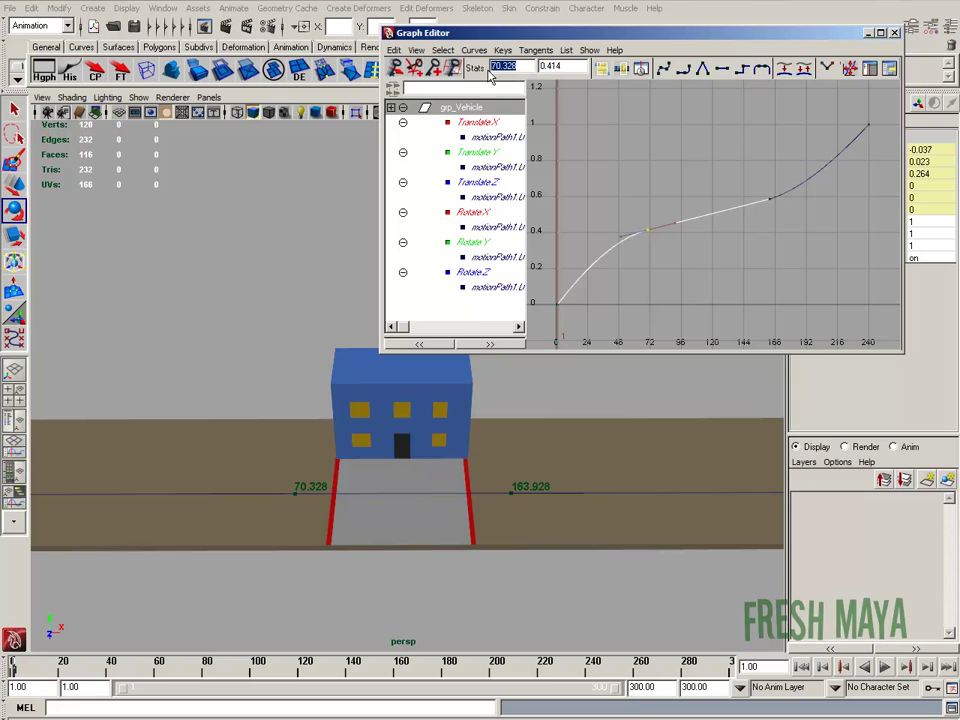
{"action": "double_click", "coordinate": [570, 66]}
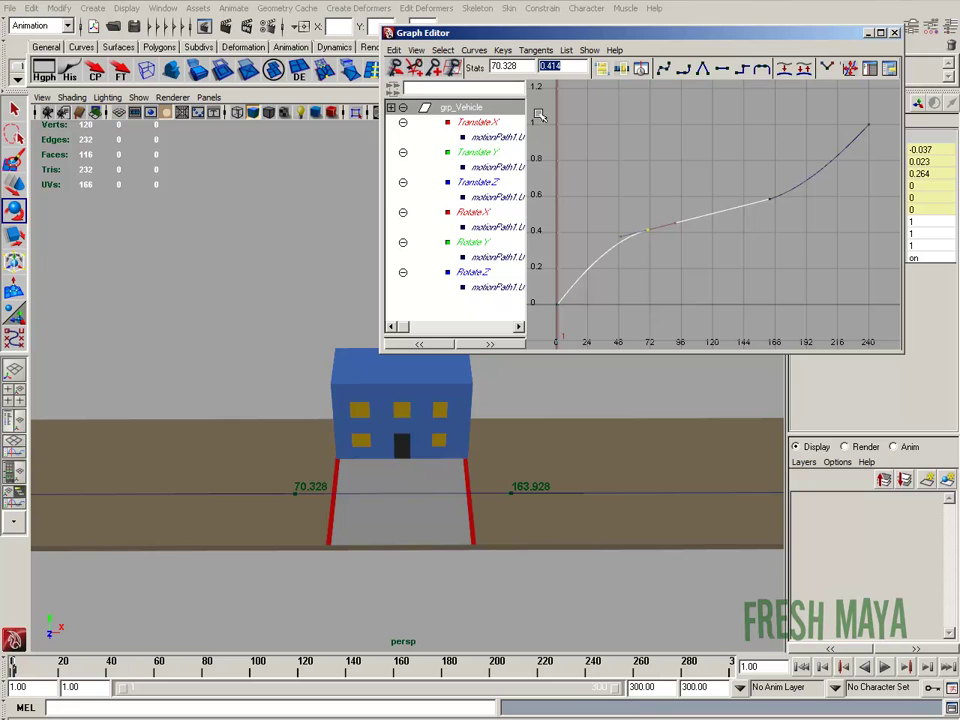
{"action": "double_click", "coordinate": [512, 63]}
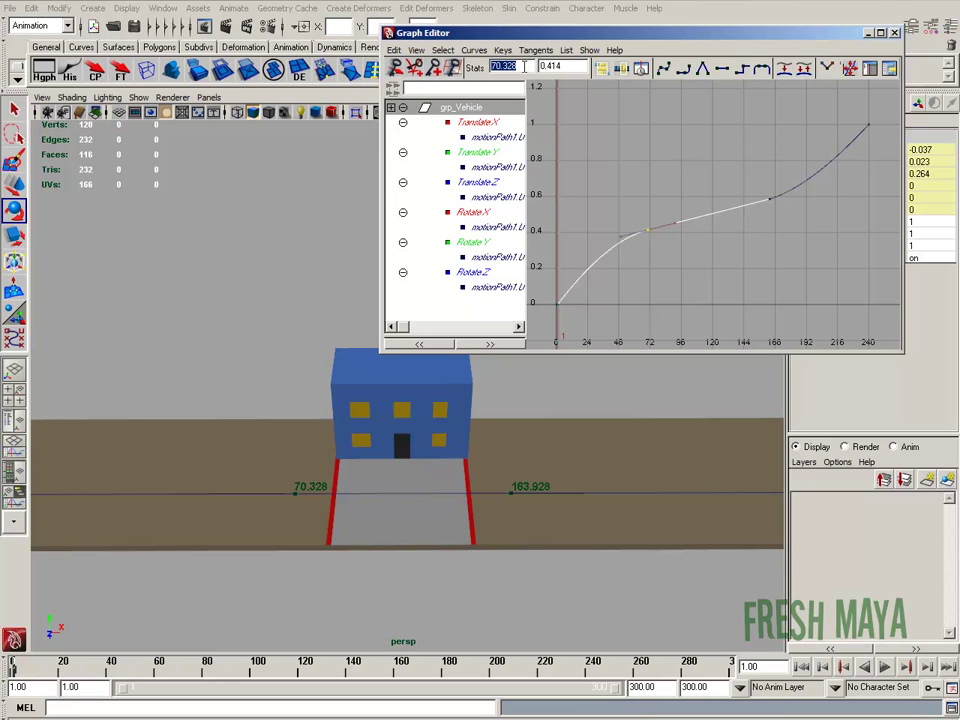
{"action": "type", "text": "70"}
{"action": "key", "text": "Return"}
Step: Set the motion path curve's key just past the house to frame 164 and recheck both middle keys
{"action": "left_click_drag", "start_coordinate": [748, 165], "coordinate": [786, 225]}
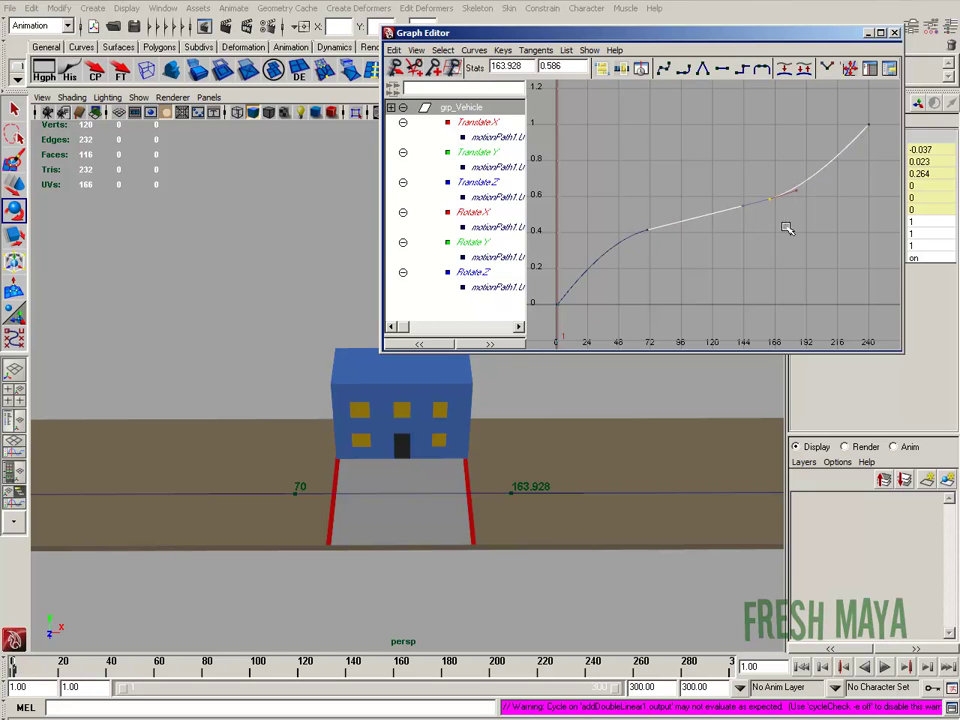
{"action": "double_click", "coordinate": [529, 66]}
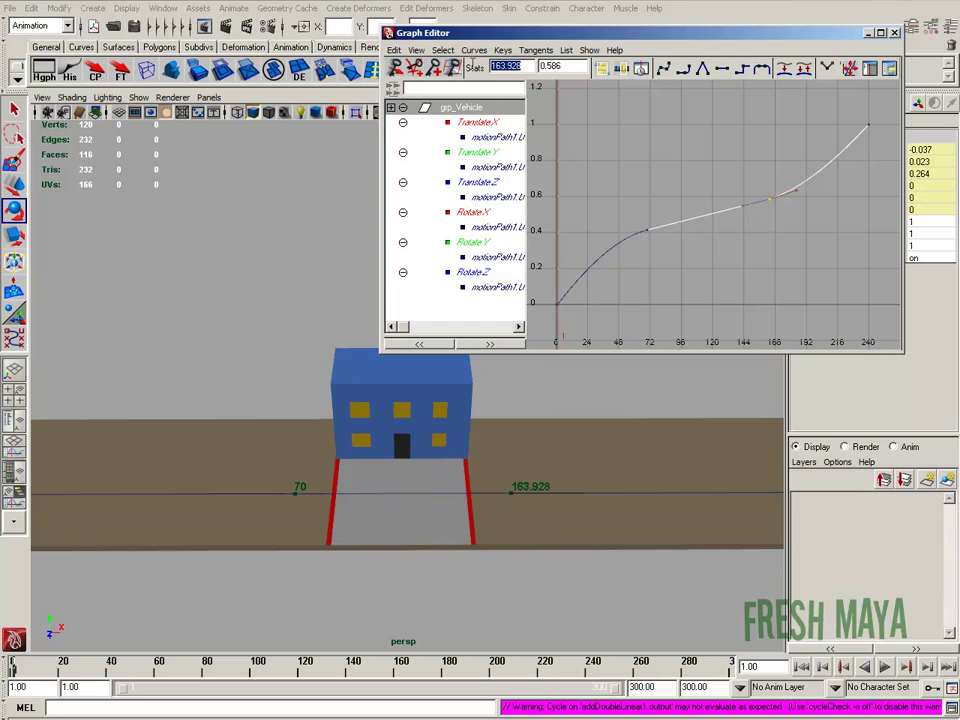
{"action": "type", "text": "164"}
{"action": "key", "text": "Return"}
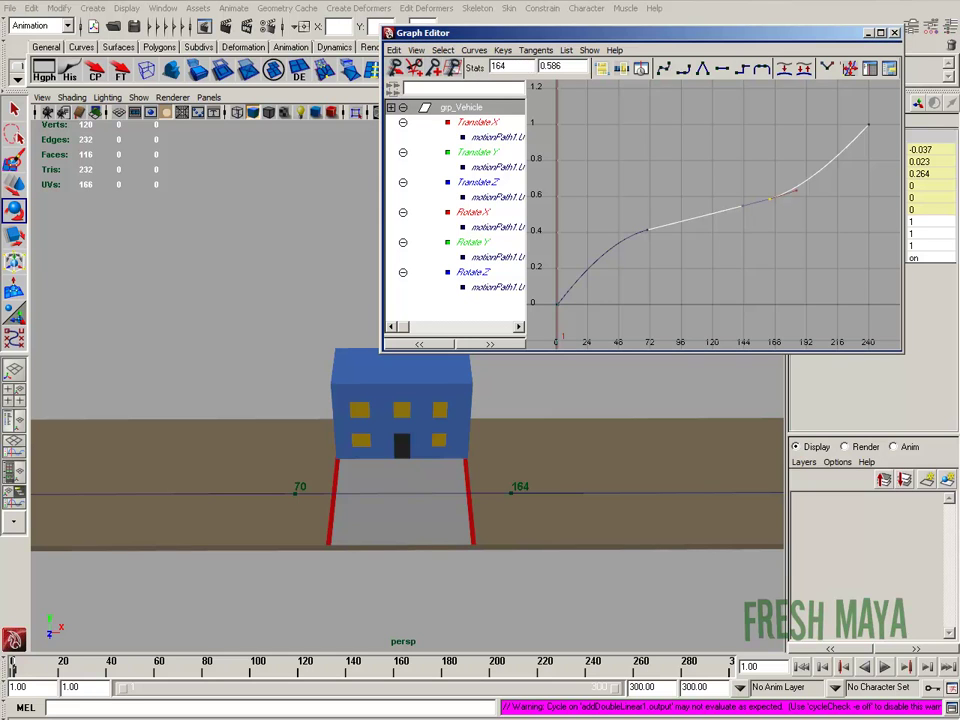
{"action": "left_click_drag", "start_coordinate": [629, 191], "coordinate": [798, 277]}
{"action": "left_click_drag", "start_coordinate": [613, 201], "coordinate": [666, 251]}
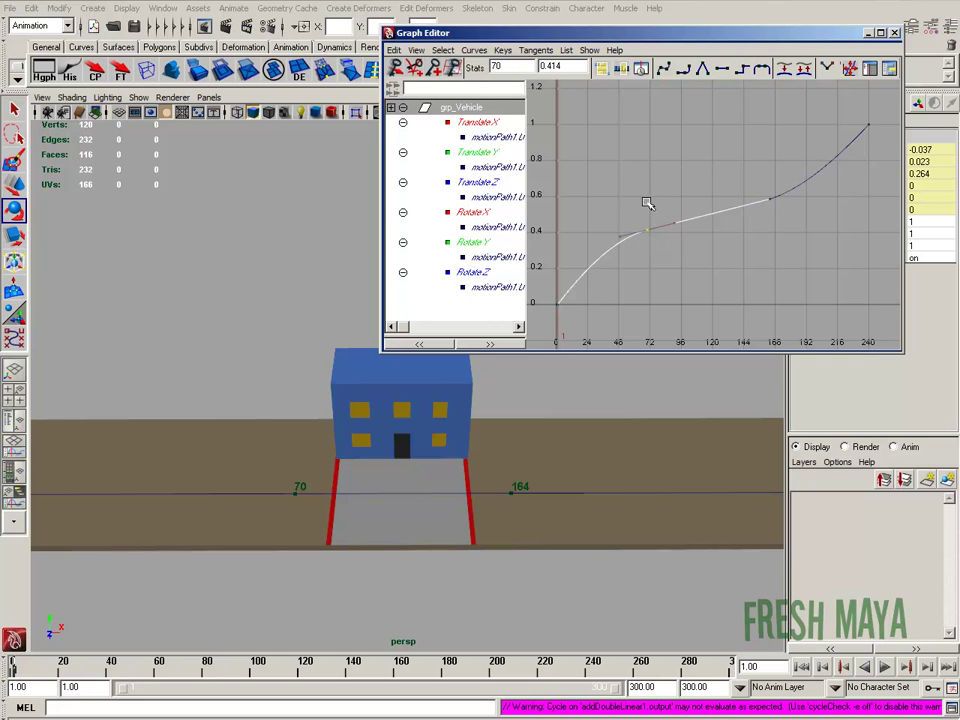
{"action": "left_click_drag", "start_coordinate": [740, 176], "coordinate": [793, 229]}
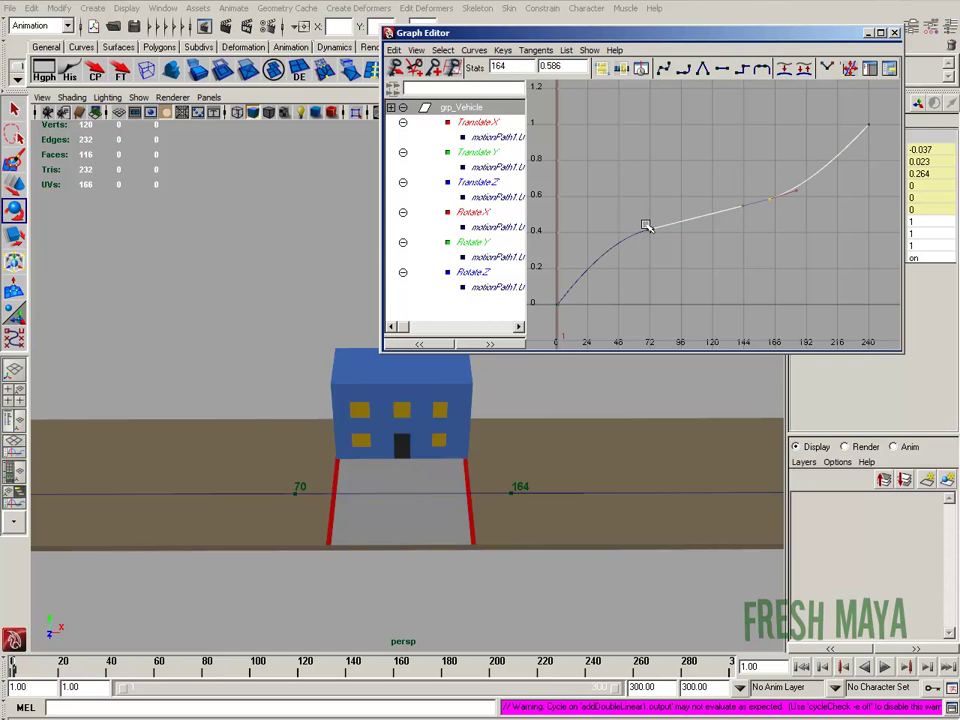
Step: Deselect the truck group and select the truck's front wheel at the start of the road
{"action": "right_click_drag", "start_coordinate": [454, 515], "coordinate": [330, 516], "text": "alt"}
{"action": "middle_click_drag", "start_coordinate": [330, 516], "coordinate": [523, 536], "text": "alt"}
{"action": "left_click", "coordinate": [391, 547]}
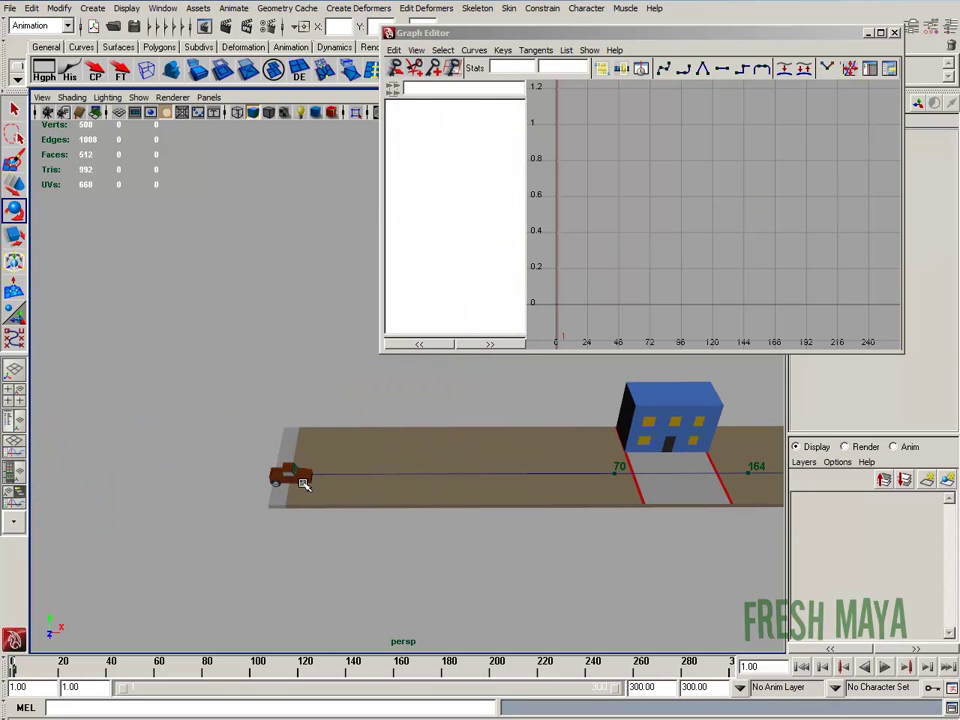
{"action": "left_click", "coordinate": [303, 484]}
{"action": "left_click_drag", "start_coordinate": [343, 493], "coordinate": [337, 521], "text": "alt"}
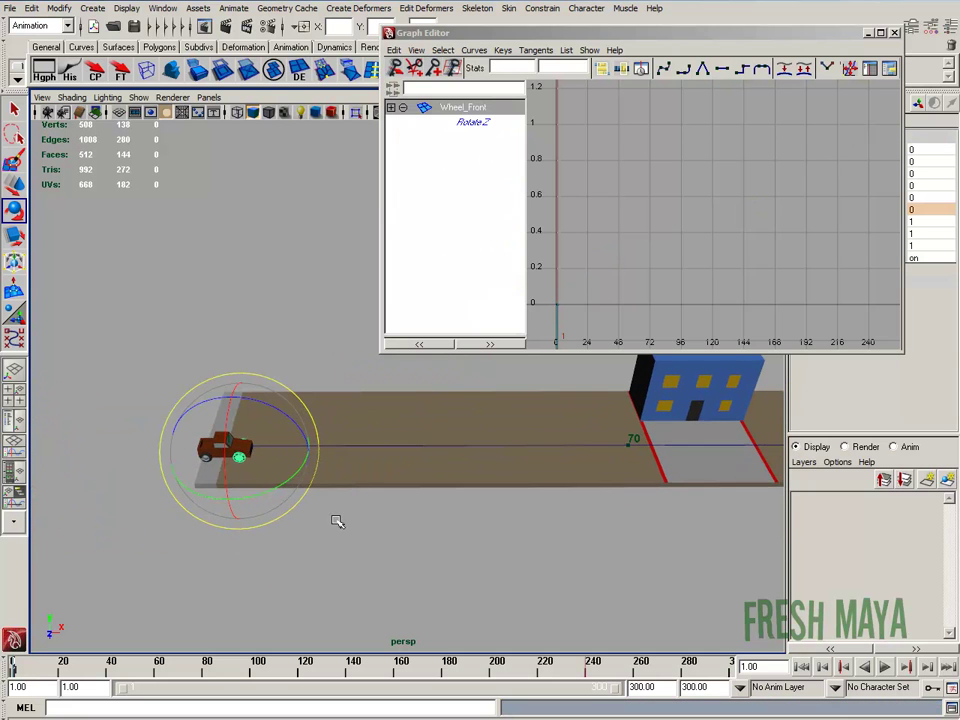
Step: Play the animation briefly from frame 1 and stop it before the truck reaches the house
{"action": "key", "text": "alt+v"}
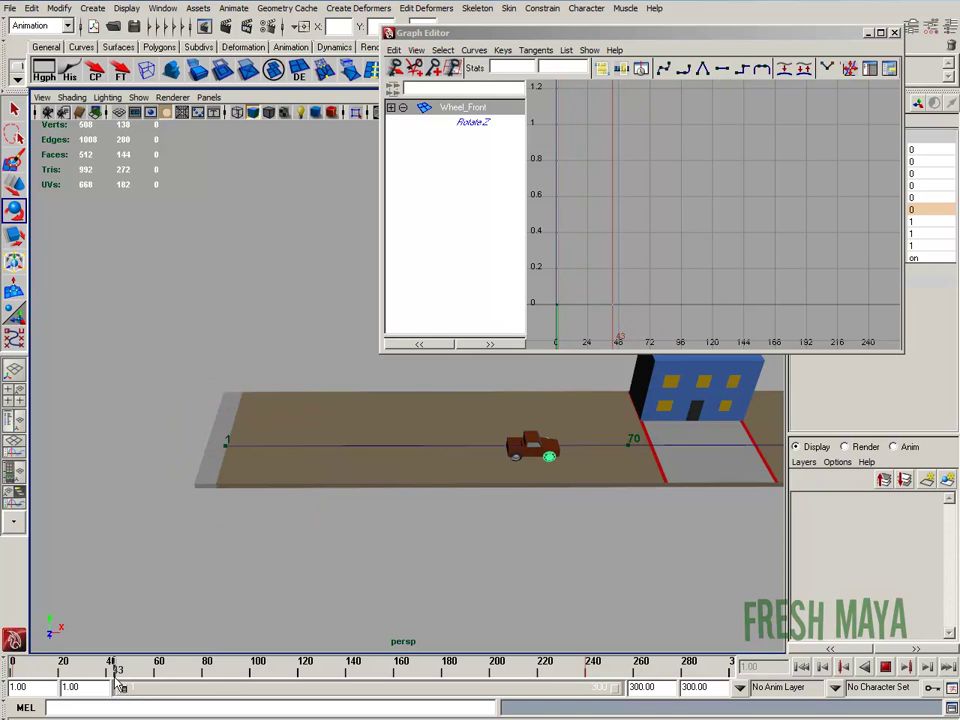
{"action": "key", "text": "alt+v"}
{"action": "middle_click_drag", "start_coordinate": [476, 568], "coordinate": [104, 504], "text": "alt"}
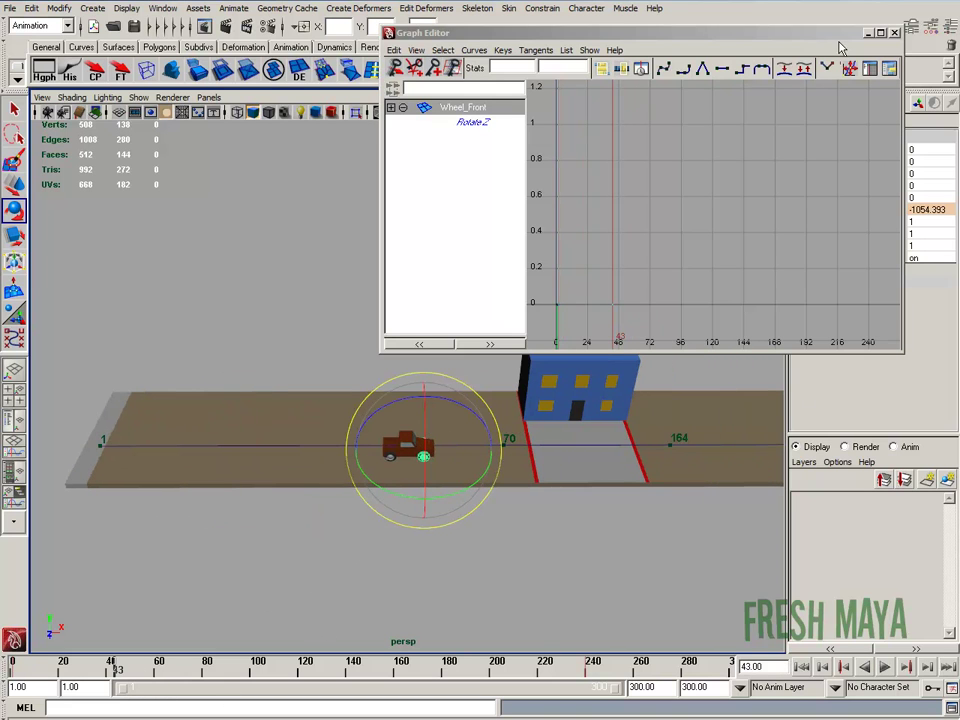
Step: Minimize the Graph Editor and key the front wheel's Rotate Z at frame 70 with its existing value
{"action": "left_click", "coordinate": [869, 33]}
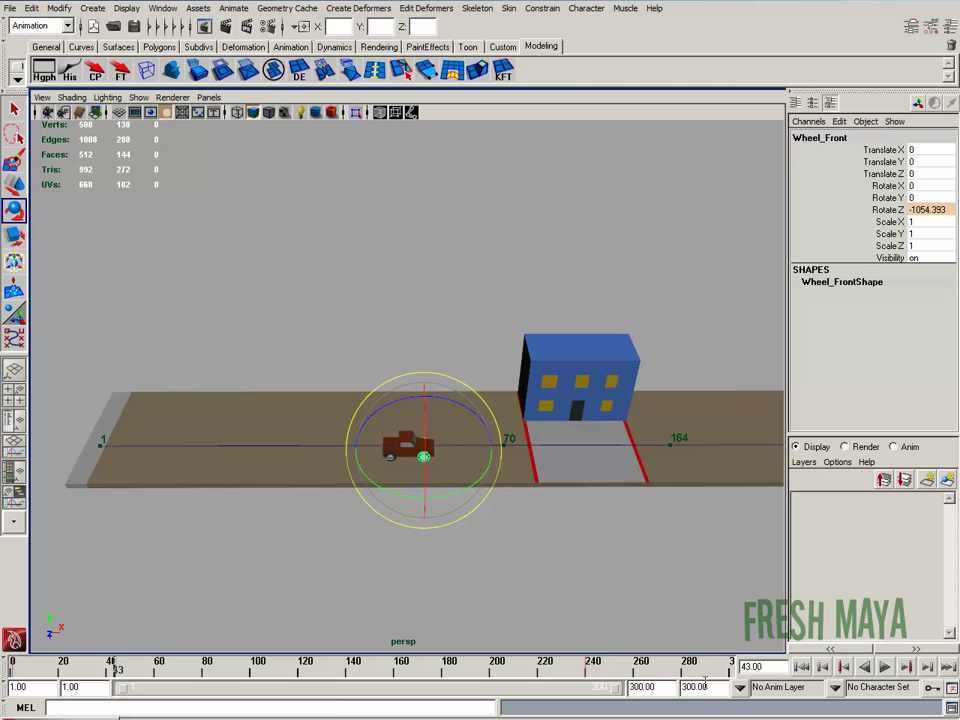
{"action": "double_click", "coordinate": [748, 666]}
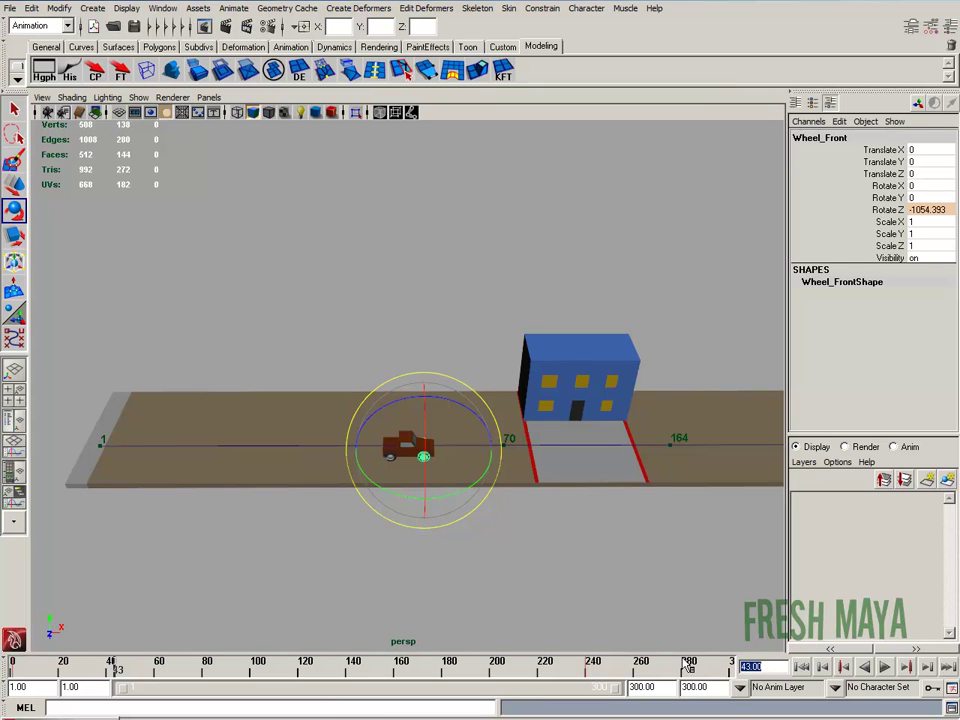
{"action": "type", "text": "70"}
{"action": "key", "text": "Return"}
{"action": "left_click", "coordinate": [884, 210]}
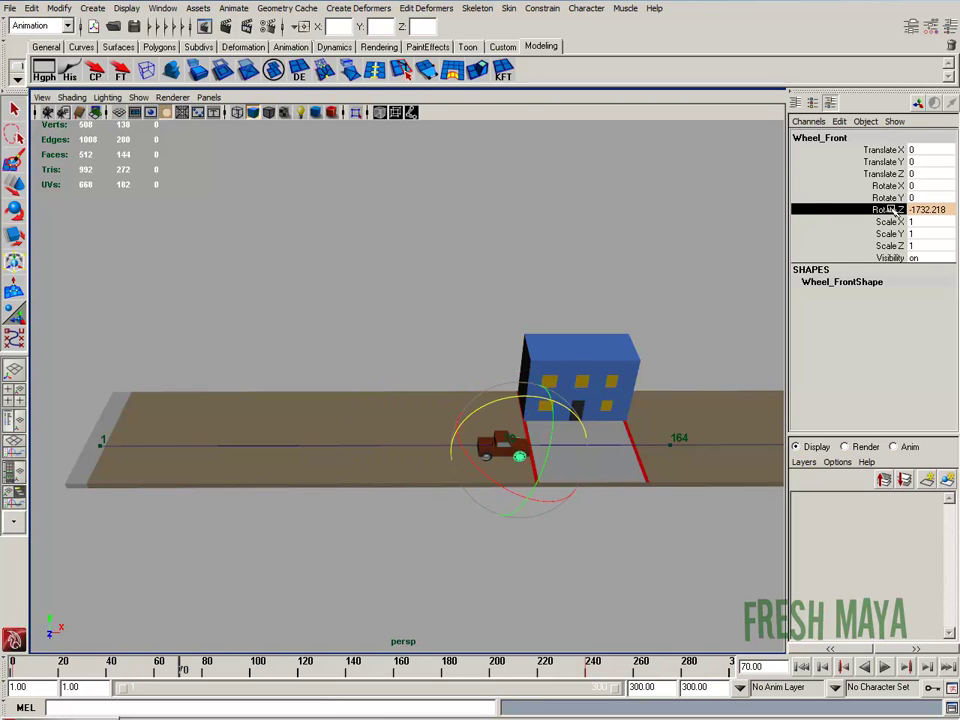
{"action": "right_click", "coordinate": [825, 213]}
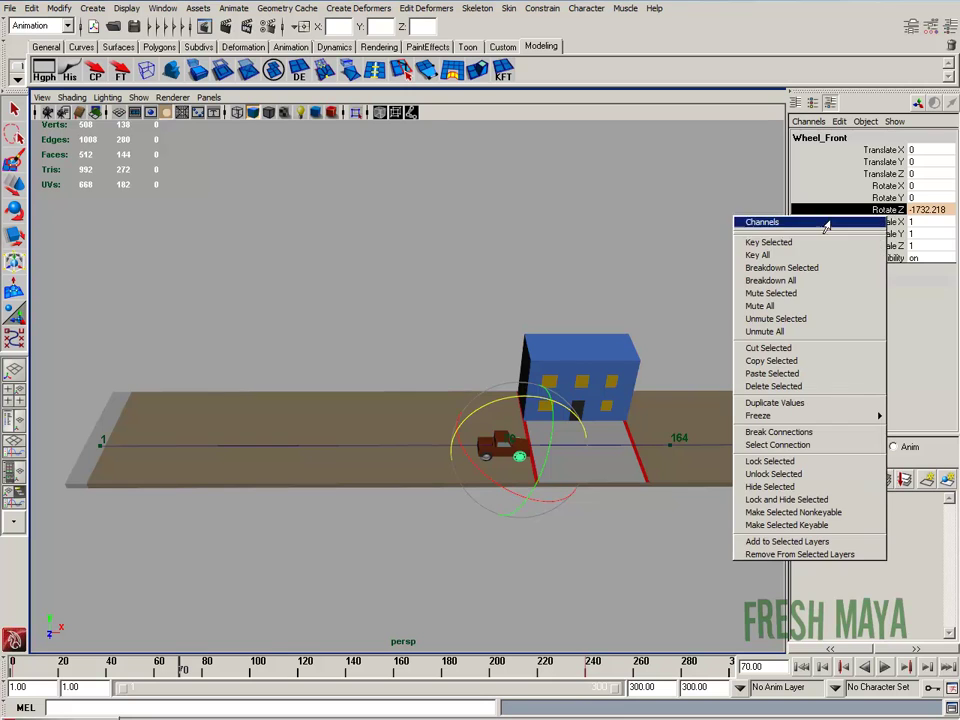
{"action": "left_click", "coordinate": [889, 213]}
{"action": "right_click", "coordinate": [898, 212]}
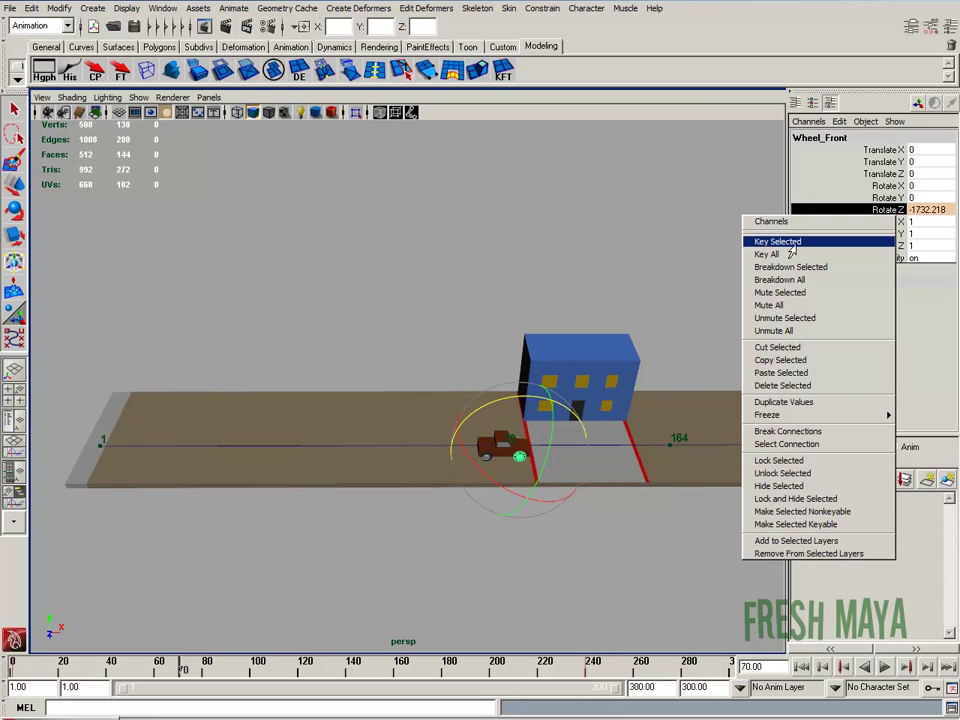
{"action": "left_click", "coordinate": [786, 242]}
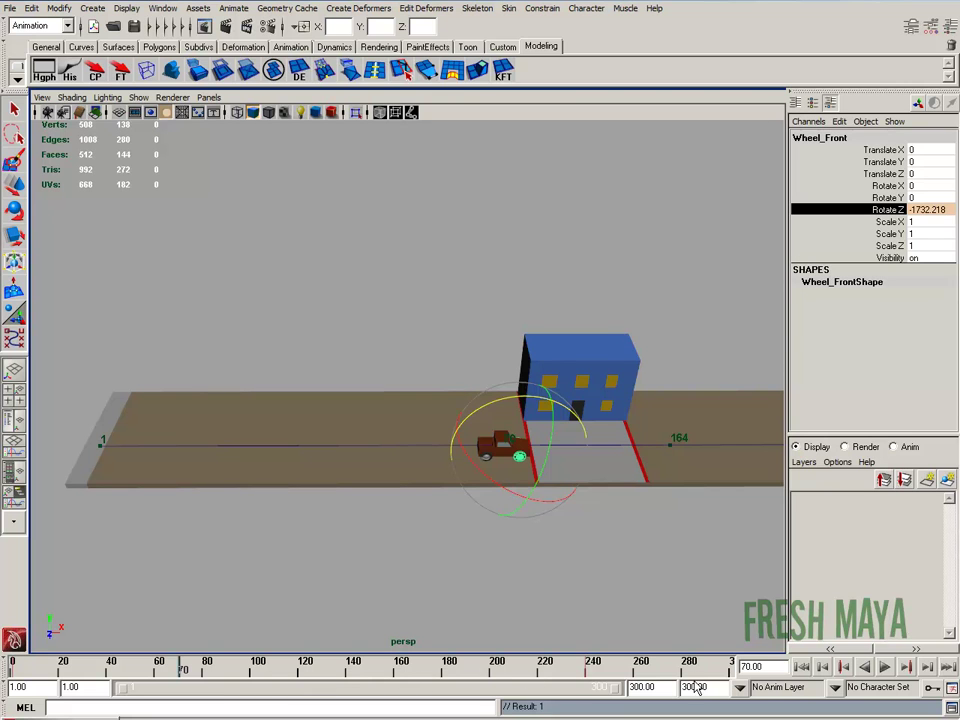
Step: Key the front wheel's Rotate Z at frame 164, just past the house, with its existing value
{"action": "double_click", "coordinate": [752, 667]}
{"action": "type", "text": "164"}
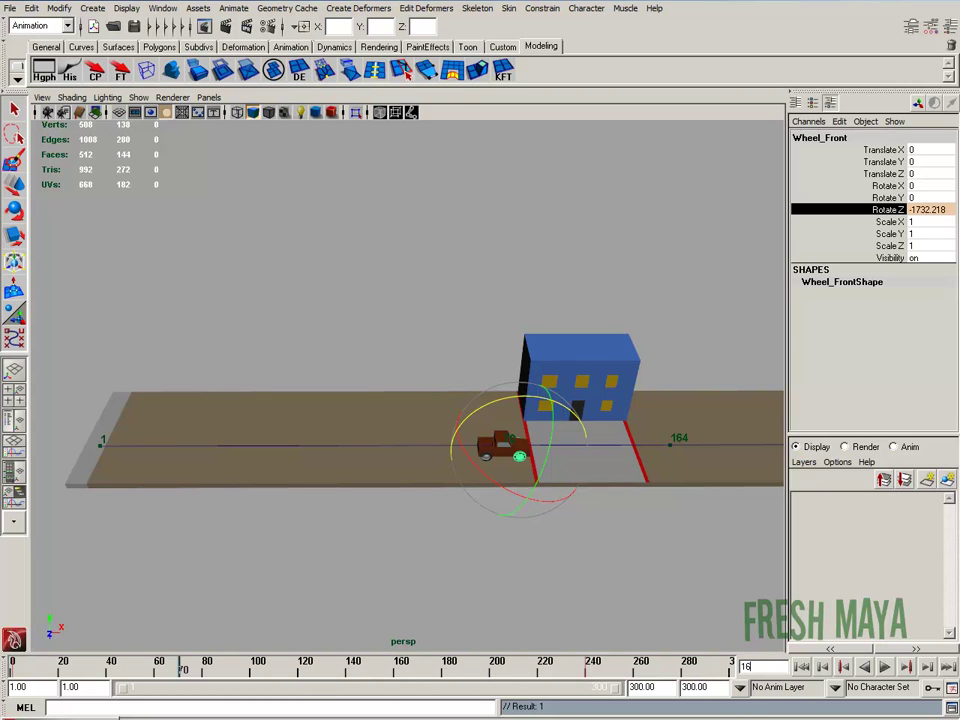
{"action": "key", "text": "Return"}
{"action": "double_click", "coordinate": [752, 666]}
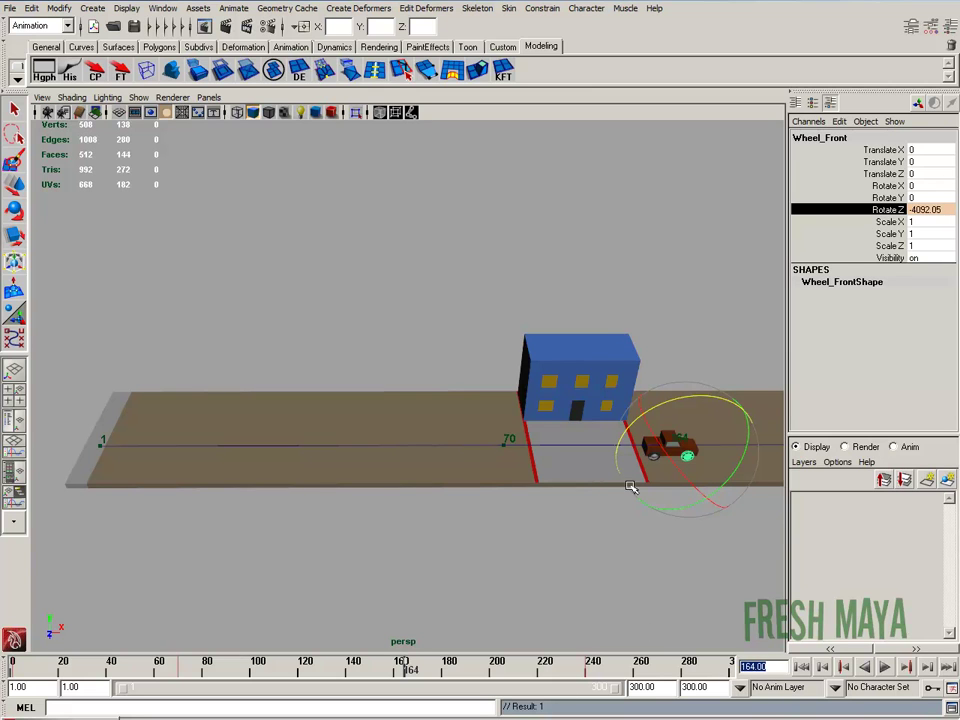
{"action": "left_click", "coordinate": [891, 213]}
{"action": "right_click", "coordinate": [890, 220]}
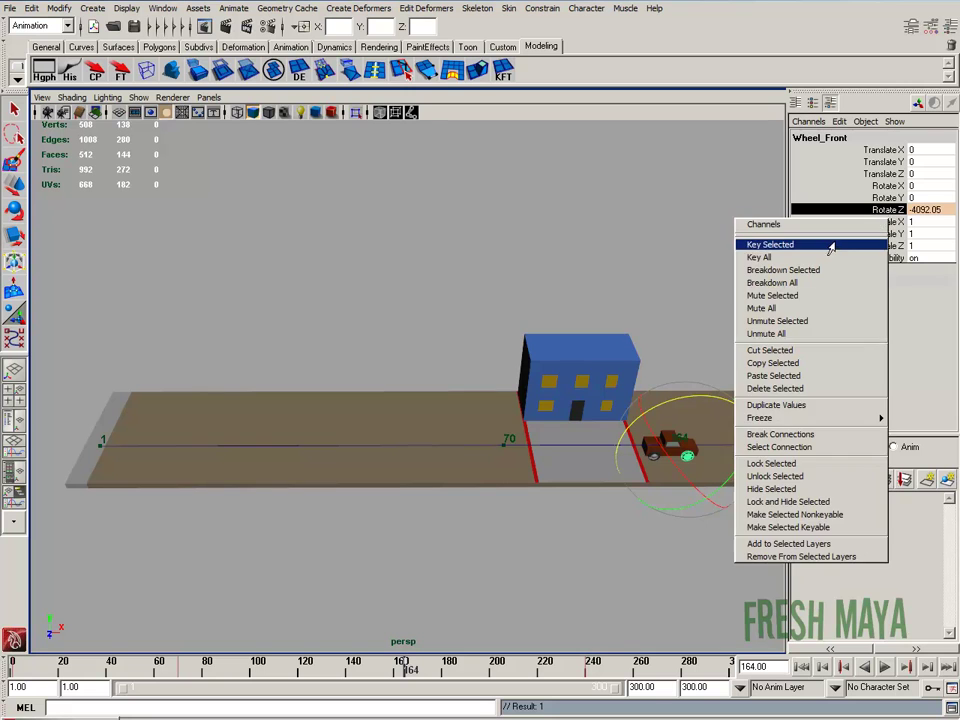
{"action": "left_click", "coordinate": [830, 245]}
{"action": "scroll", "coordinate": [597, 535], "scroll_direction": "down", "scroll_amount": 3}
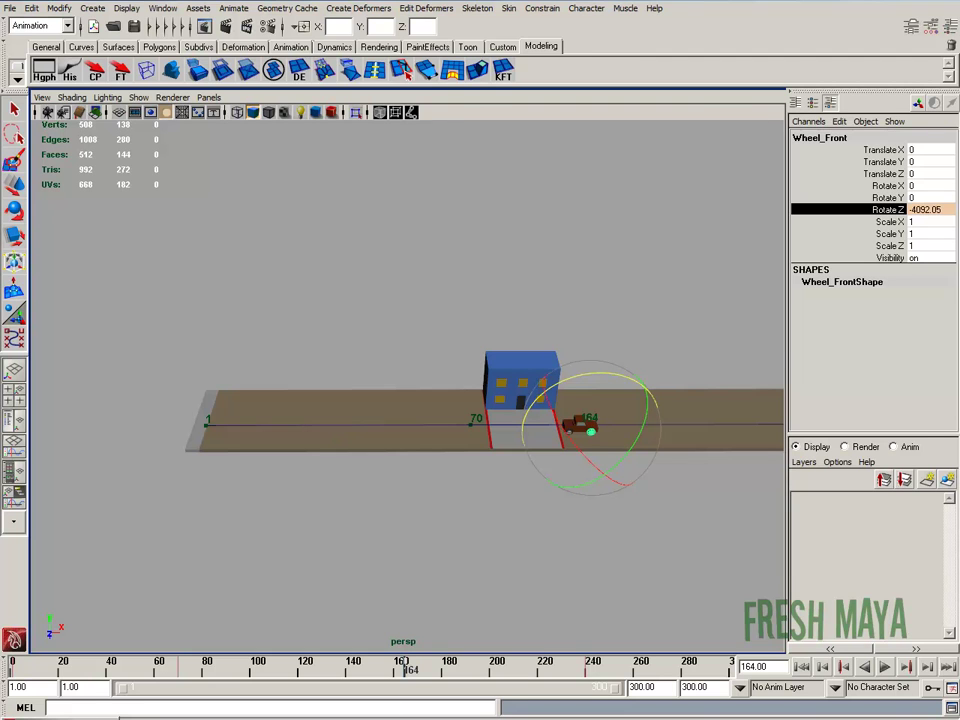
Step: Restore the Graph Editor, frame the front wheel's entire Rotate Z curve, and inspect its key at frame 70
{"action": "left_click", "coordinate": [90, 718]}
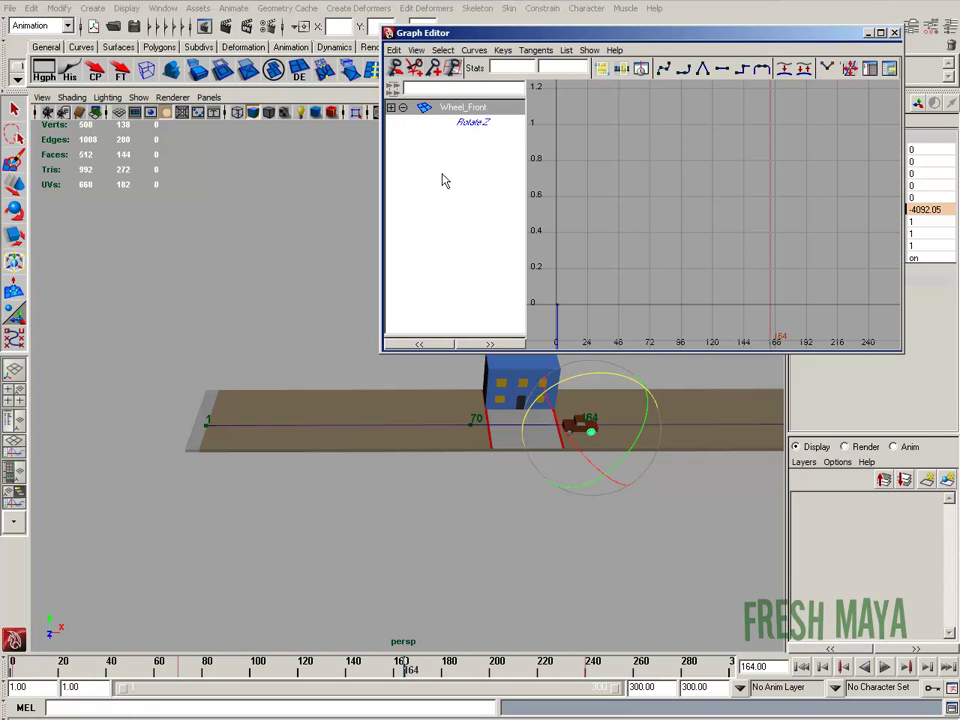
{"action": "left_click", "coordinate": [416, 50]}
{"action": "left_click", "coordinate": [439, 92]}
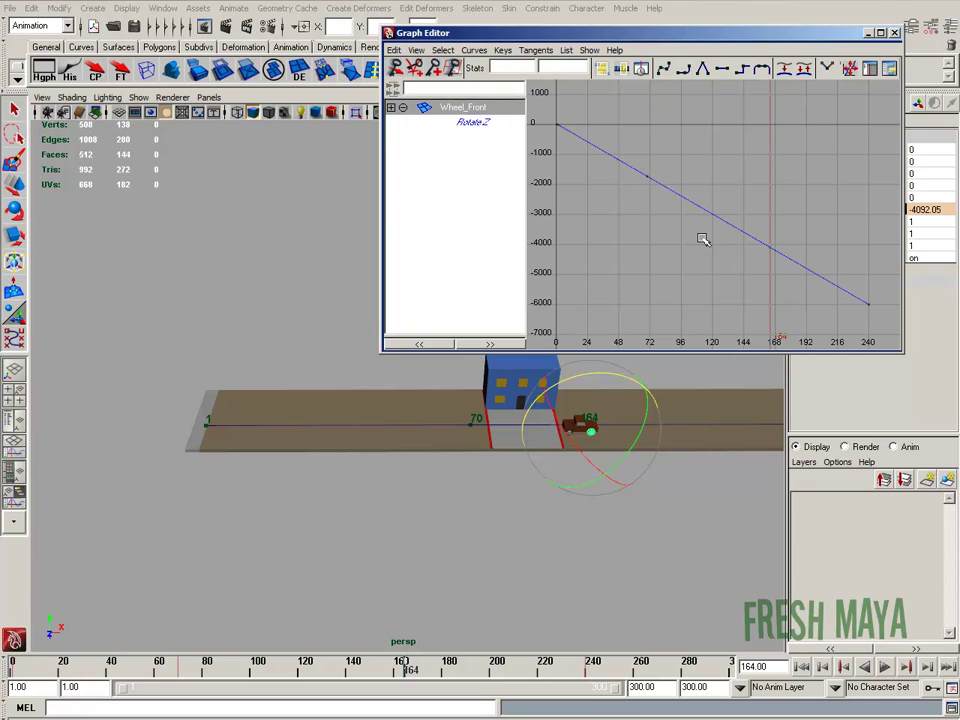
{"action": "left_click", "coordinate": [645, 179]}
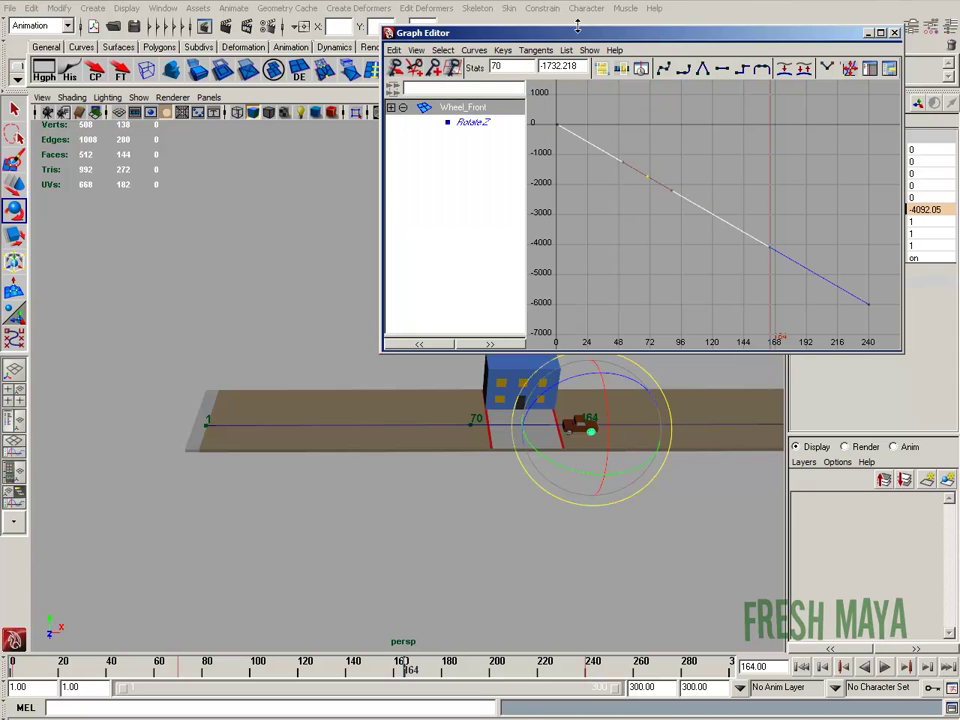
{"action": "double_click", "coordinate": [516, 67]}
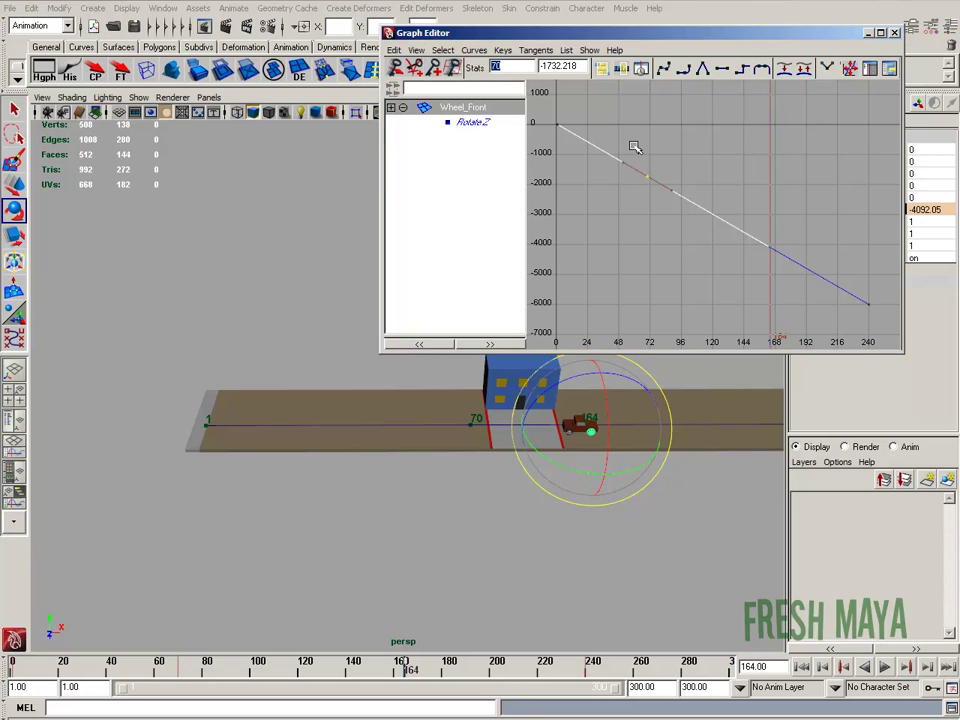
{"action": "left_click", "coordinate": [661, 187]}
{"action": "scroll", "coordinate": [735, 231], "scroll_direction": "down", "scroll_amount": 5}
{"action": "scroll", "coordinate": [740, 240], "scroll_direction": "up", "scroll_amount": 5}
{"action": "right_click_drag", "start_coordinate": [745, 243], "coordinate": [739, 242], "text": "alt"}
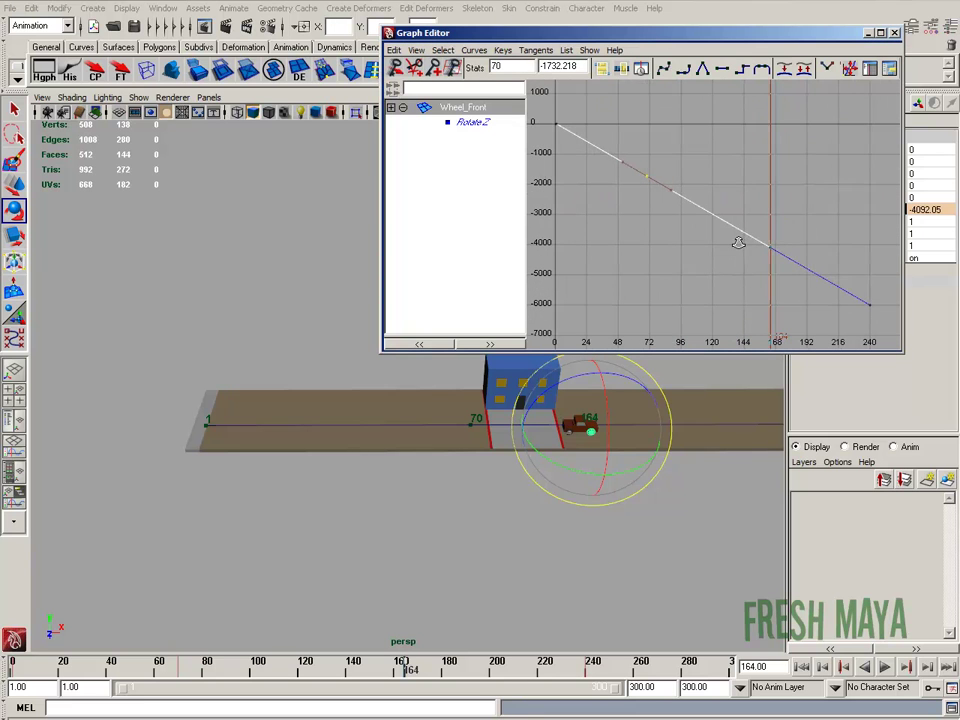
Step: Select the front wheel's Rotate Z keys at frames 70 and 164 and activate the Scale tool
{"action": "left_click_drag", "start_coordinate": [630, 139], "coordinate": [823, 287]}
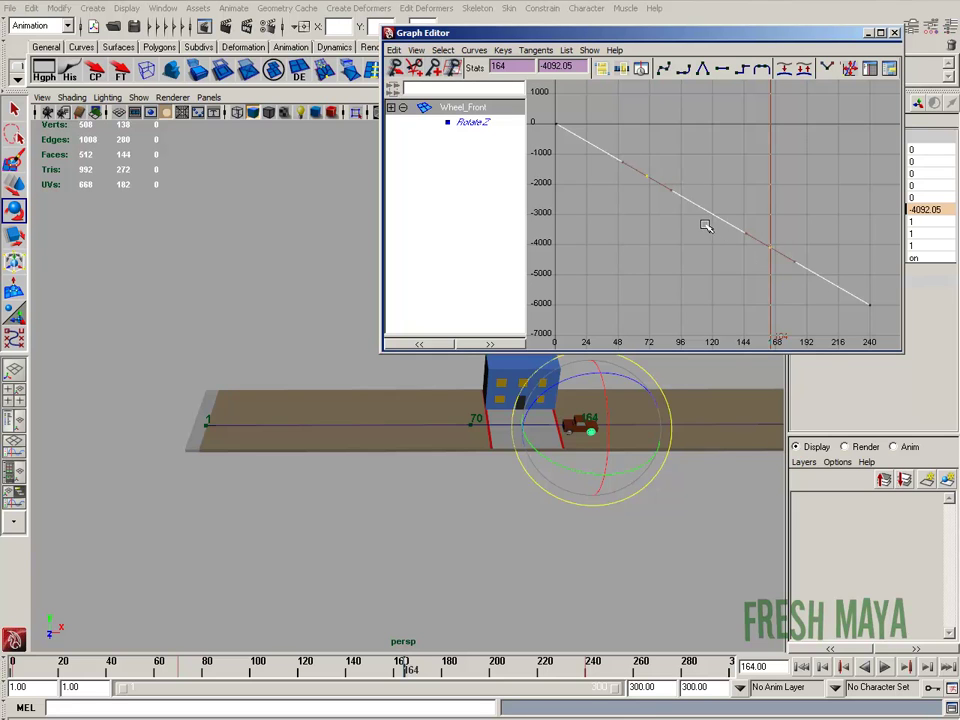
{"action": "key", "text": "r"}
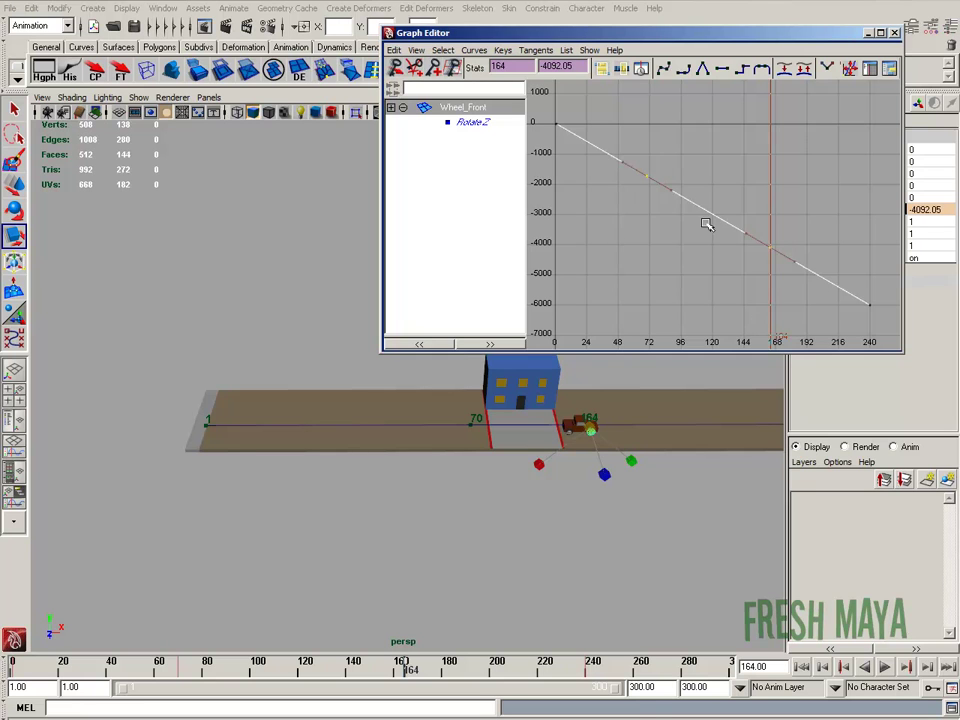
Step: Try scaling the values of the two selected Rotate Z keys freehand to flatten the segment between them, and undo the scaling
{"action": "mouse_move", "coordinate": [709, 250]}
{"action": "middle_mouse_down"}
{"action": "mouse_move", "coordinate": [707, 242]}
{"action": "mouse_move", "coordinate": [711, 271]}
{"action": "middle_mouse_up"}
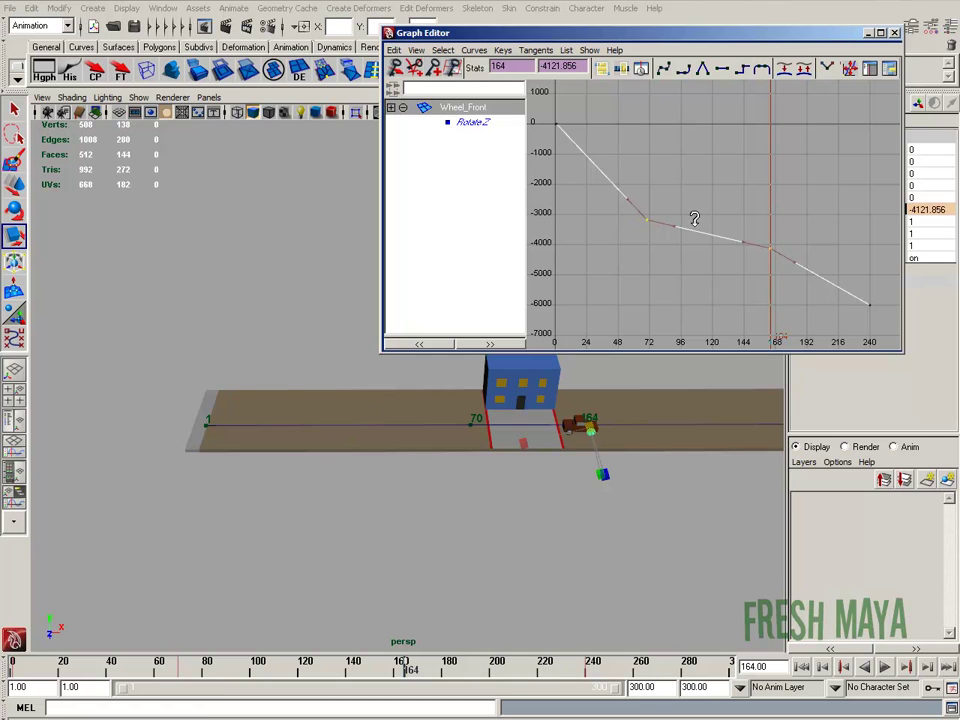
{"action": "middle_click_drag", "start_coordinate": [694, 218], "coordinate": [694, 225]}
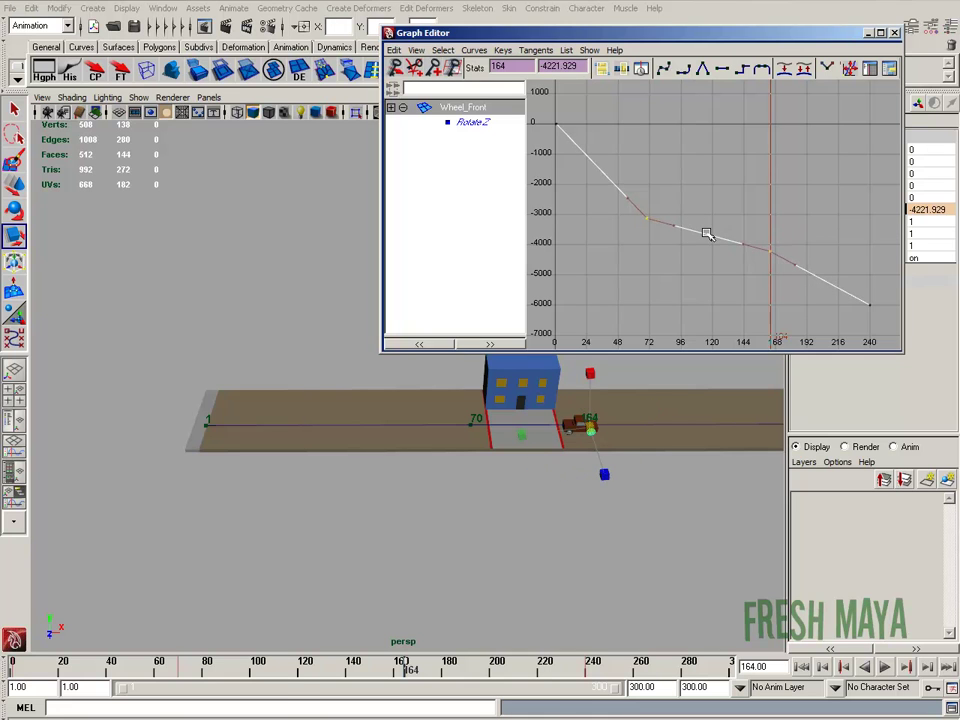
{"action": "key", "text": "super"}
{"action": "left_click", "coordinate": [699, 198]}
{"action": "key", "text": "ctrl+z"}
{"action": "key", "text": "ctrl+z"}
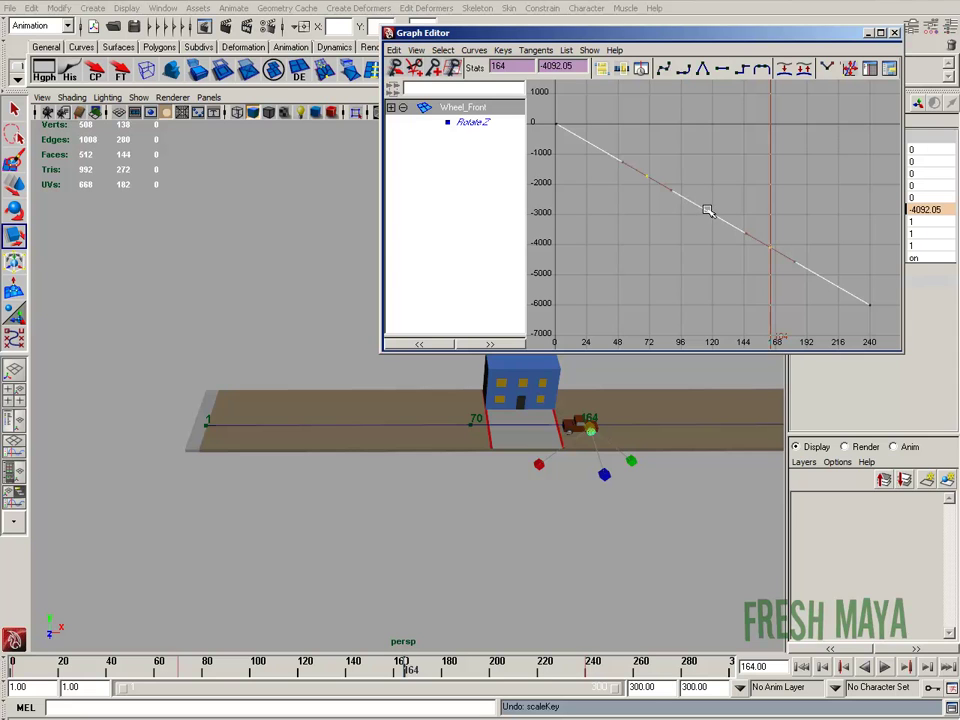
Step: Scale the keys at frames 70 and 164 vertically toward each other, to values of about -2247 and -3521
{"action": "mouse_move", "coordinate": [707, 210]}
{"action": "middle_mouse_down", "text": "shift"}
{"action": "mouse_move", "coordinate": [707, 194]}
{"action": "mouse_move", "coordinate": [714, 249]}
{"action": "mouse_move", "coordinate": [716, 227]}
{"action": "middle_mouse_up", "text": "shift"}
{"action": "left_click", "coordinate": [719, 234]}
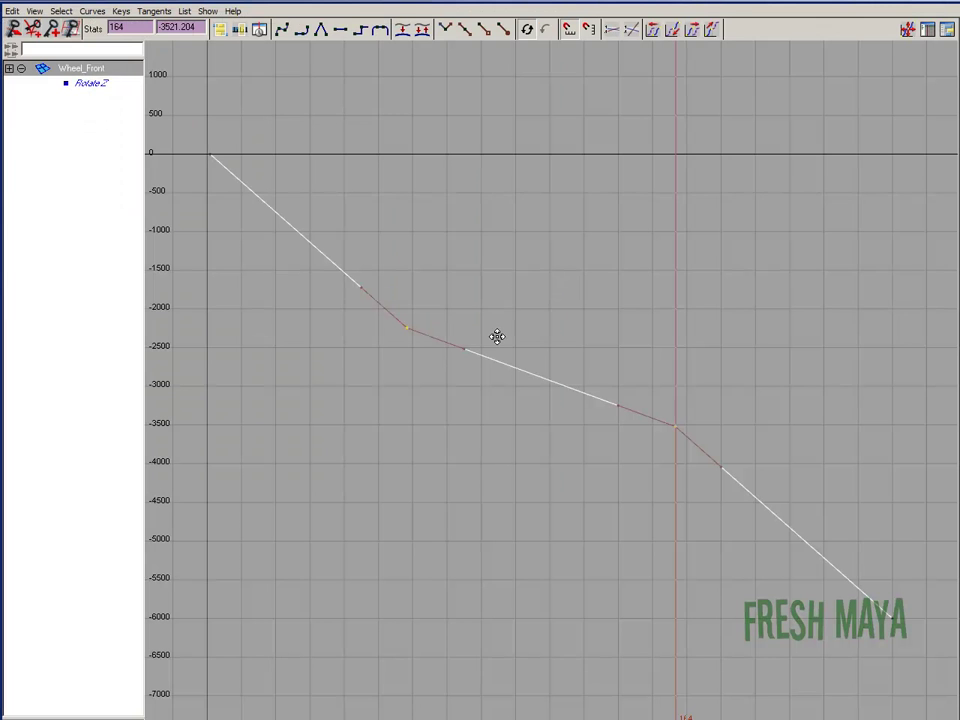
Step: Break the tangents of the key at frame 70 and tilt its in-tangent to line up with the flatter middle segment
{"action": "key", "text": "a"}
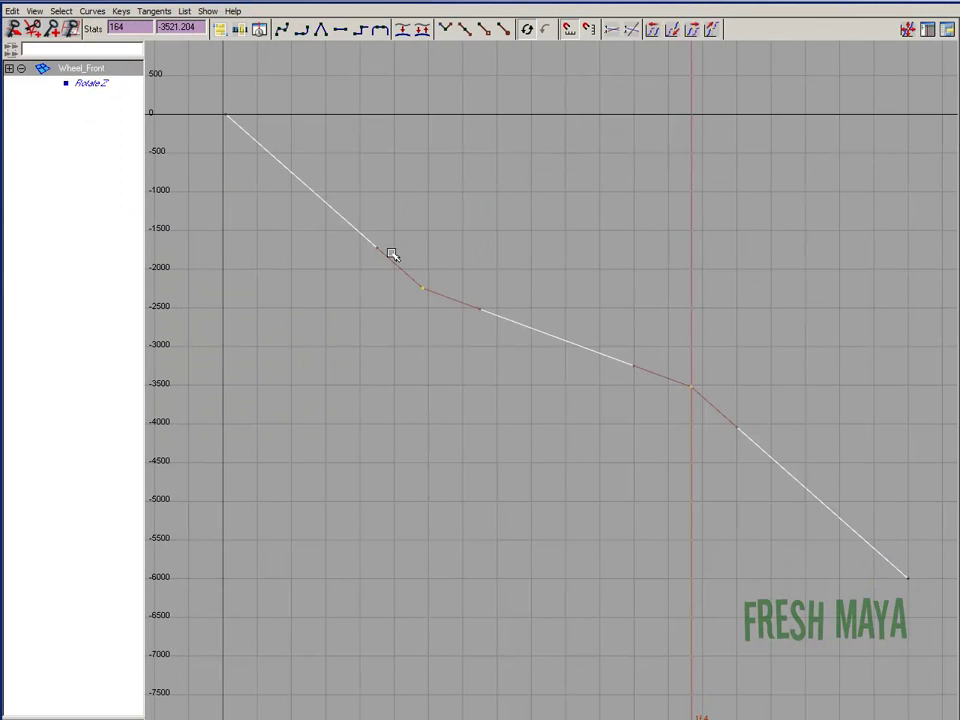
{"action": "mouse_move", "coordinate": [413, 289]}
{"action": "left_mouse_down"}
{"action": "mouse_move", "coordinate": [448, 336]}
{"action": "mouse_move", "coordinate": [424, 294]}
{"action": "left_mouse_up"}
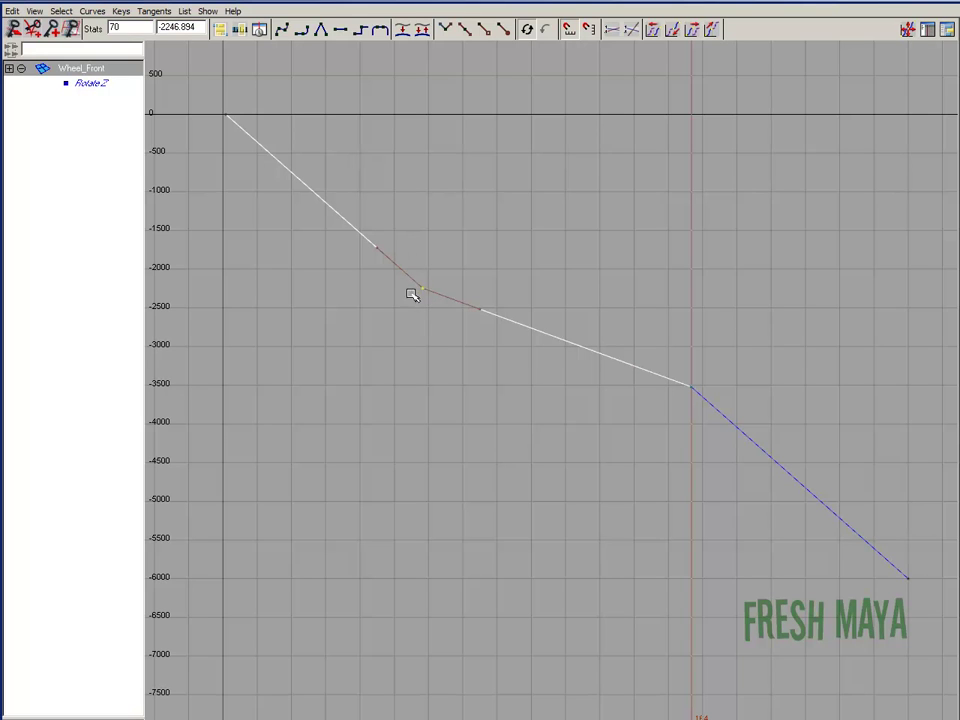
{"action": "left_click", "coordinate": [124, 12]}
{"action": "left_click", "coordinate": [145, 32]}
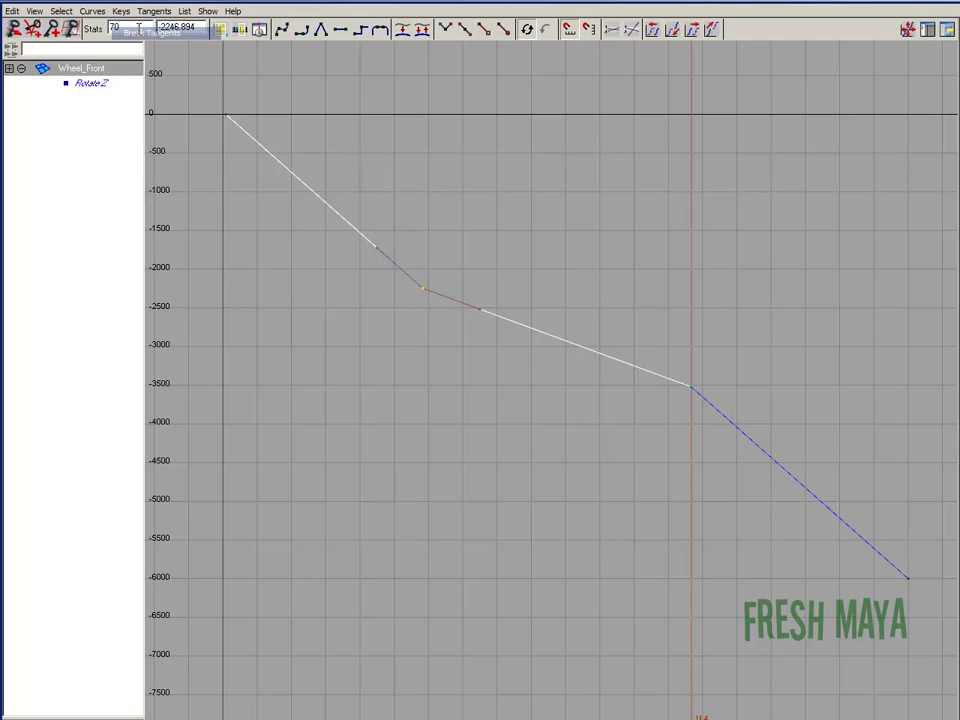
{"action": "left_click", "coordinate": [381, 251]}
{"action": "middle_click_drag", "start_coordinate": [378, 248], "coordinate": [369, 265], "text": "shift"}
{"action": "key", "text": "z"}
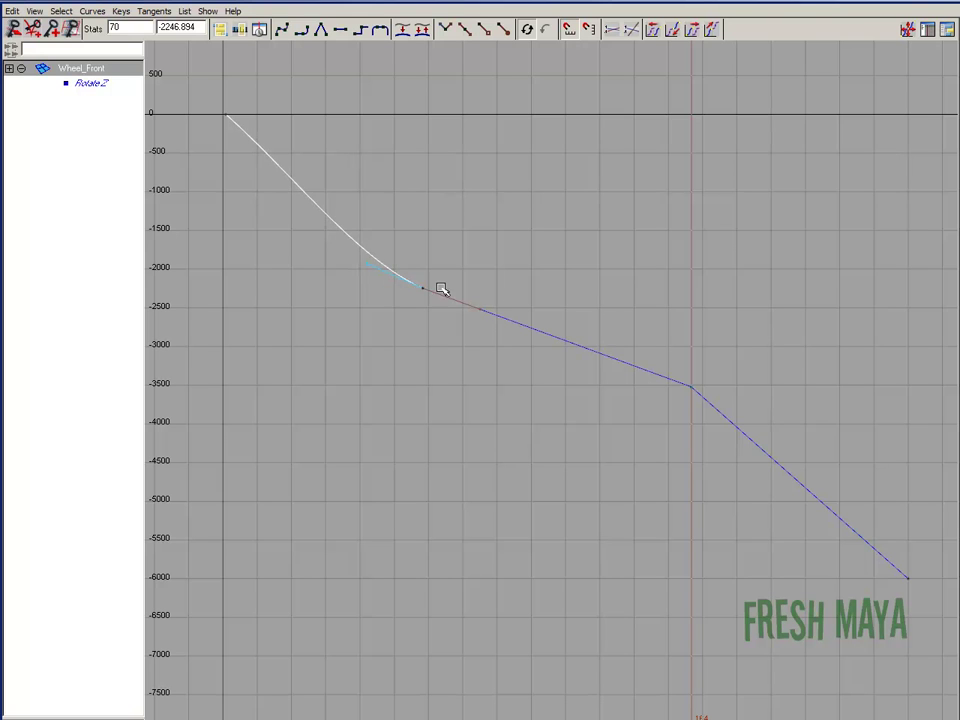
Step: Break the tangents of the key at frame 164 and raise its out-tangent to continue the slope of the middle segment
{"action": "left_click", "coordinate": [682, 390]}
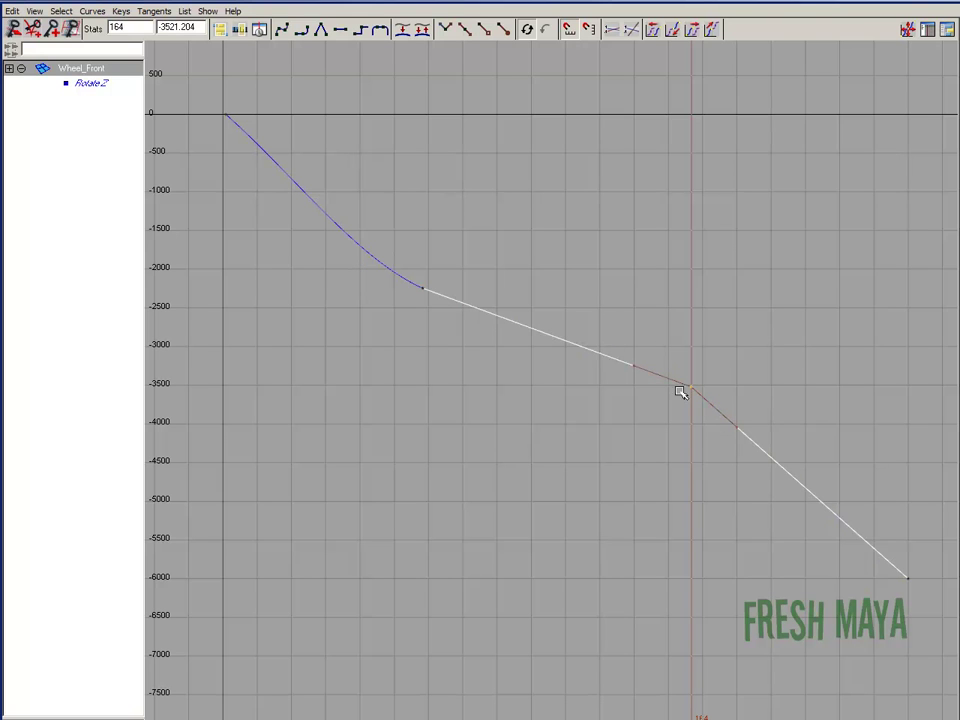
{"action": "left_click", "coordinate": [128, 14]}
{"action": "left_click", "coordinate": [129, 33]}
{"action": "left_click", "coordinate": [736, 425]}
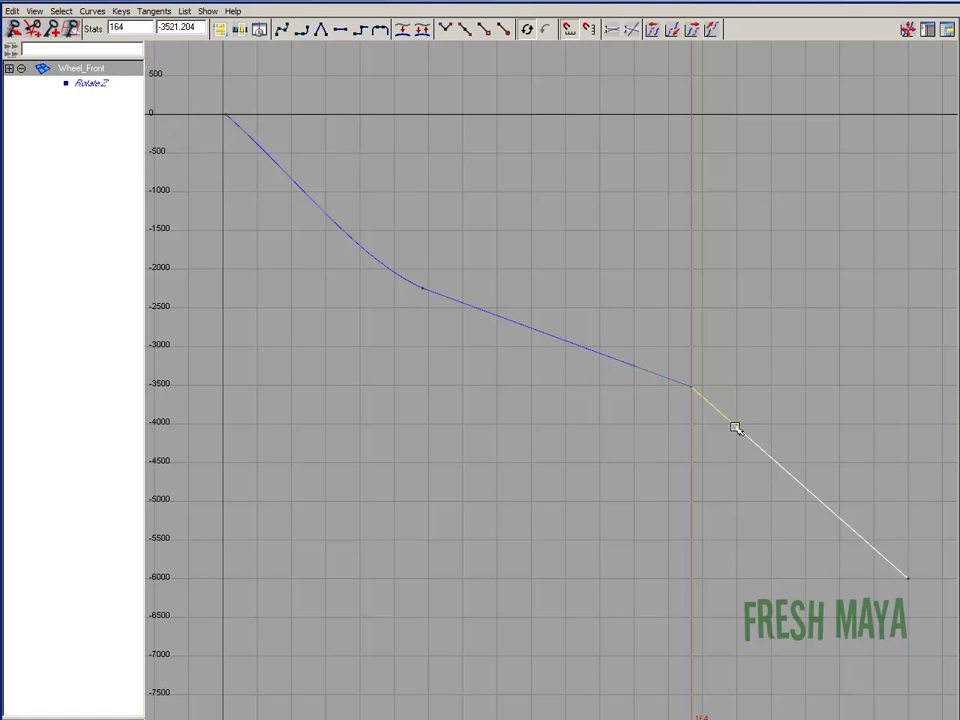
{"action": "left_click_drag", "start_coordinate": [736, 428], "coordinate": [750, 408]}
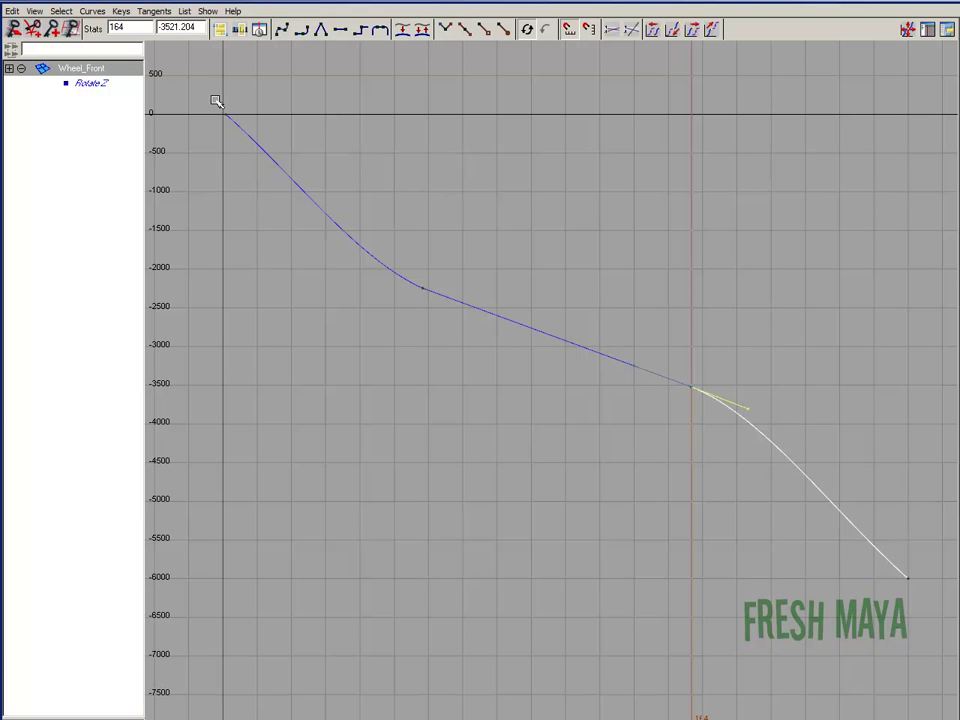
Step: Break the tangents of the Rotate Z curve's first and last keys and slightly steepen the first key's out-tangent
{"action": "left_click_drag", "start_coordinate": [216, 101], "coordinate": [248, 150]}
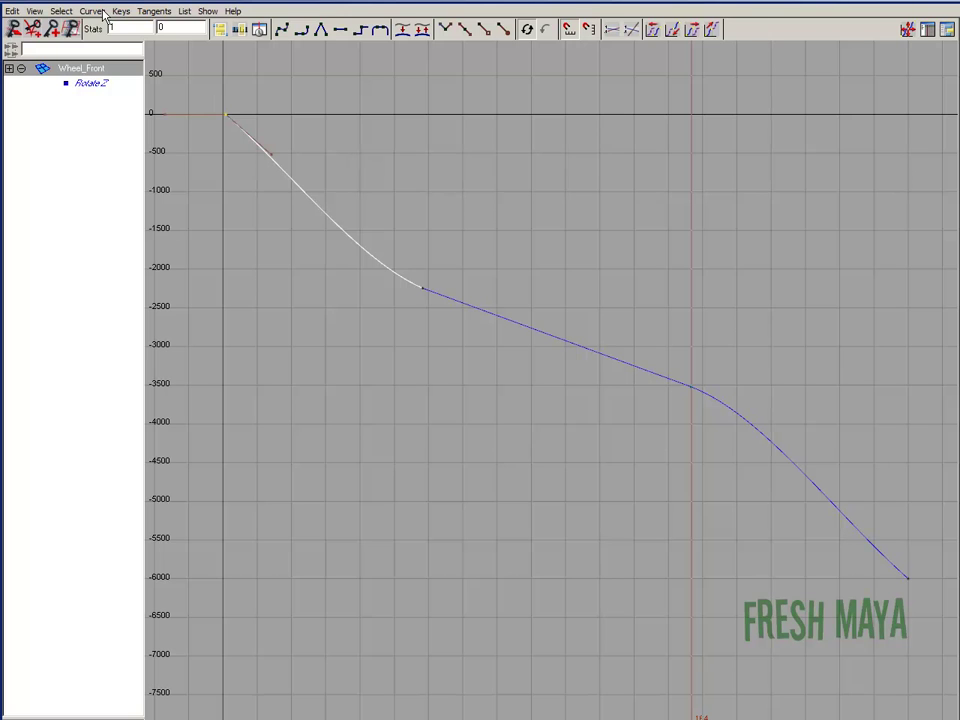
{"action": "right_click_drag", "start_coordinate": [799, 425], "coordinate": [713, 380], "text": "alt"}
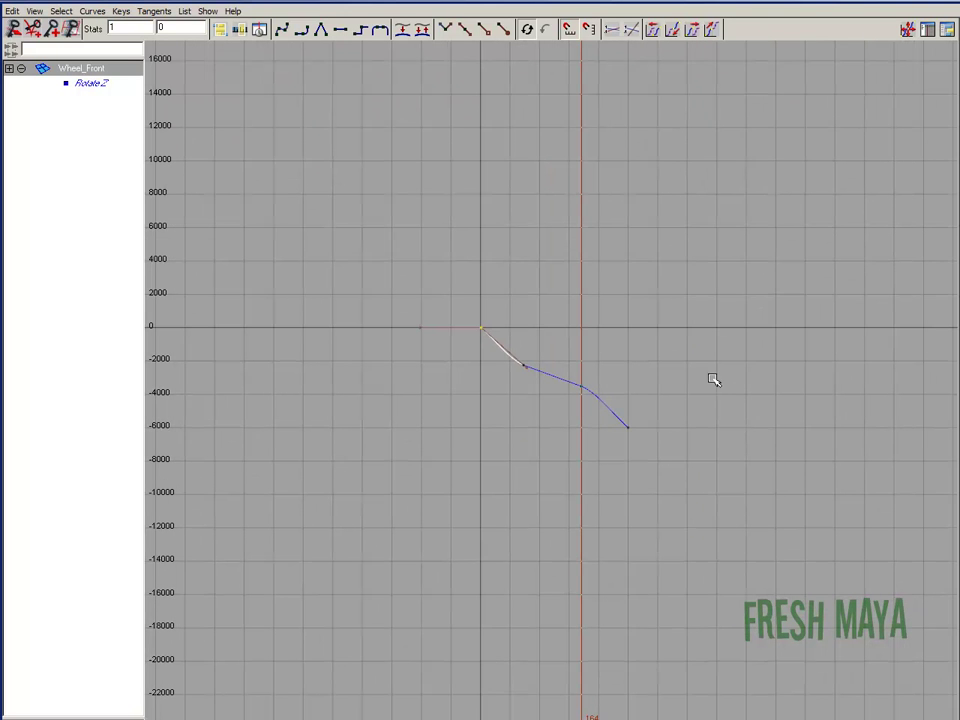
{"action": "left_click_drag", "start_coordinate": [615, 407], "coordinate": [647, 441]}
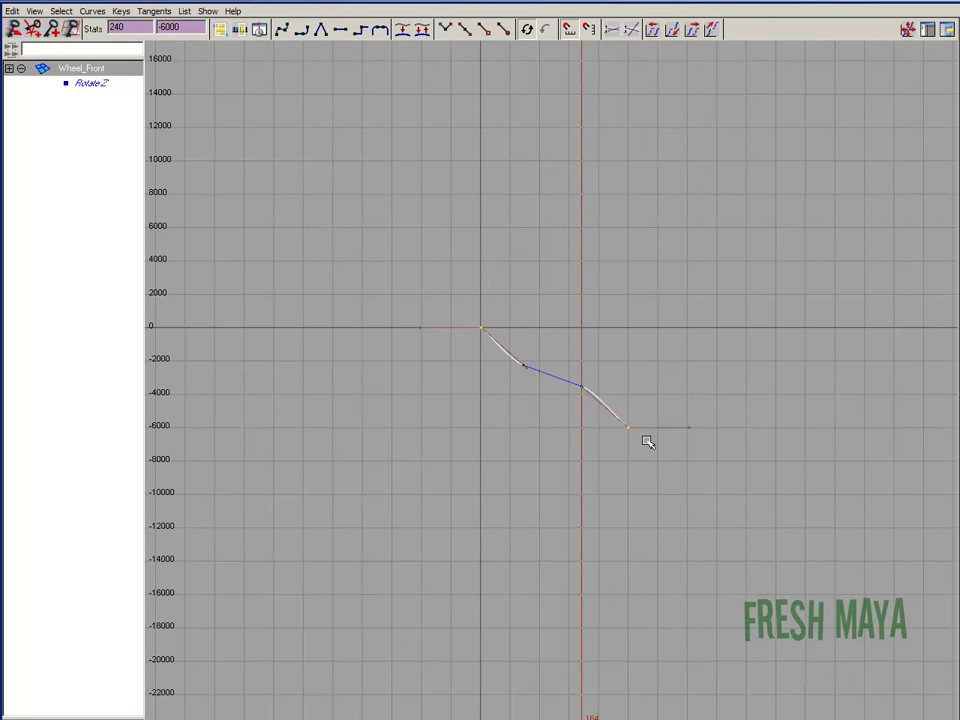
{"action": "left_click", "coordinate": [119, 12]}
{"action": "left_click", "coordinate": [148, 32]}
{"action": "right_click_drag", "start_coordinate": [537, 411], "coordinate": [375, 386], "text": "alt"}
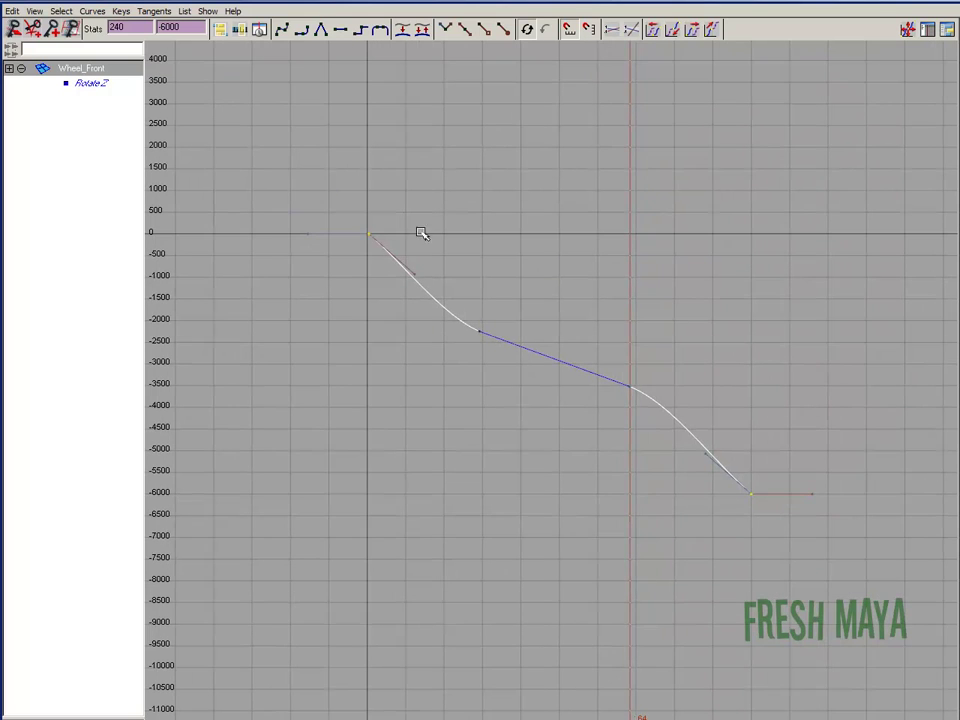
{"action": "left_click", "coordinate": [416, 270]}
{"action": "middle_click_drag", "start_coordinate": [415, 272], "coordinate": [411, 277]}
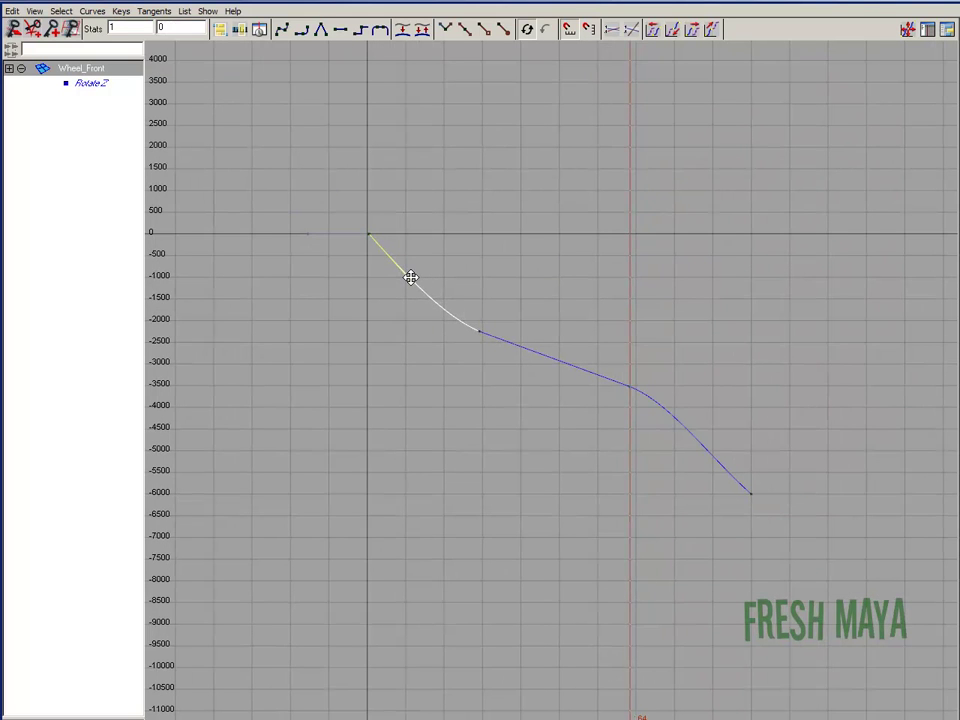
{"action": "left_click", "coordinate": [749, 490]}
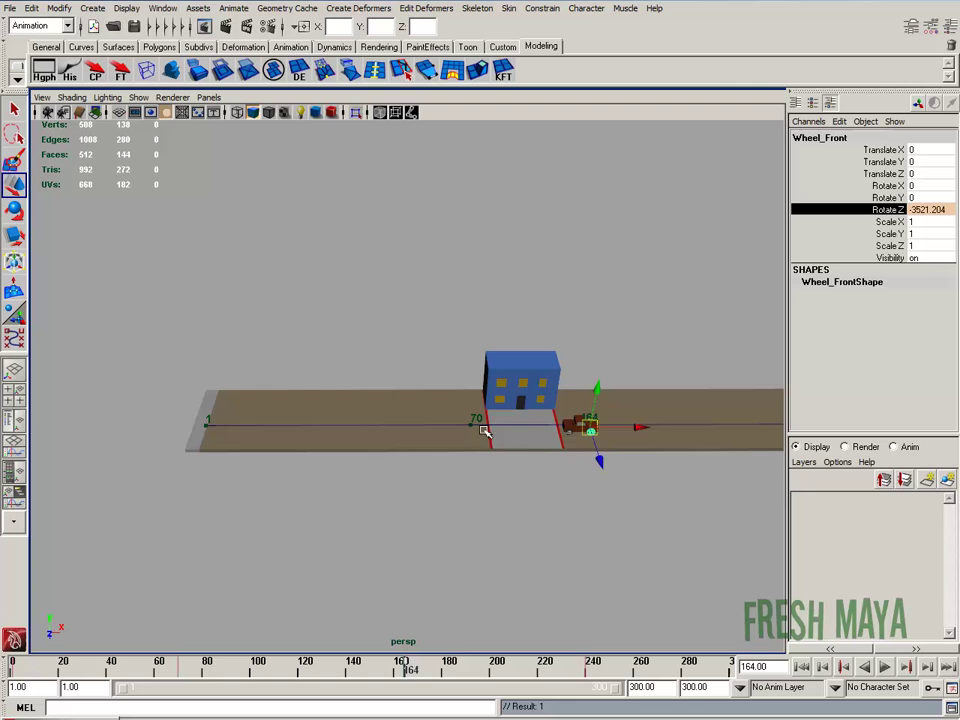
Step: Hide the Channel Box and examine the truck and its front wheel just past the house at frame 164
{"action": "left_click_drag", "start_coordinate": [484, 433], "coordinate": [515, 413], "text": "alt"}
{"action": "left_click", "coordinate": [951, 27]}
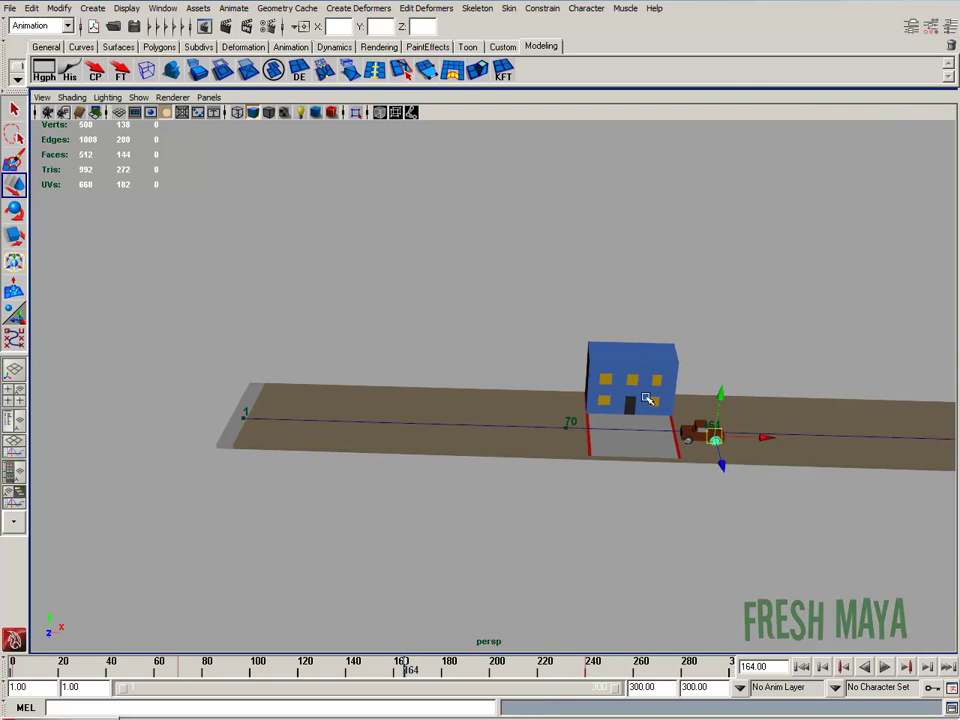
{"action": "middle_click_drag", "start_coordinate": [648, 398], "coordinate": [537, 352], "text": "alt"}
{"action": "right_click_drag", "start_coordinate": [537, 352], "coordinate": [650, 360], "text": "alt"}
{"action": "middle_click_drag", "start_coordinate": [650, 360], "coordinate": [518, 408], "text": "alt"}
{"action": "right_click_drag", "start_coordinate": [518, 408], "coordinate": [525, 414], "text": "alt"}
{"action": "left_click_drag", "start_coordinate": [525, 414], "coordinate": [498, 424], "text": "alt"}
{"action": "right_click_drag", "start_coordinate": [498, 424], "coordinate": [519, 381], "text": "alt"}
{"action": "middle_click_drag", "start_coordinate": [519, 381], "coordinate": [540, 396], "text": "alt"}
{"action": "left_click_drag", "start_coordinate": [540, 396], "coordinate": [531, 399], "text": "alt"}
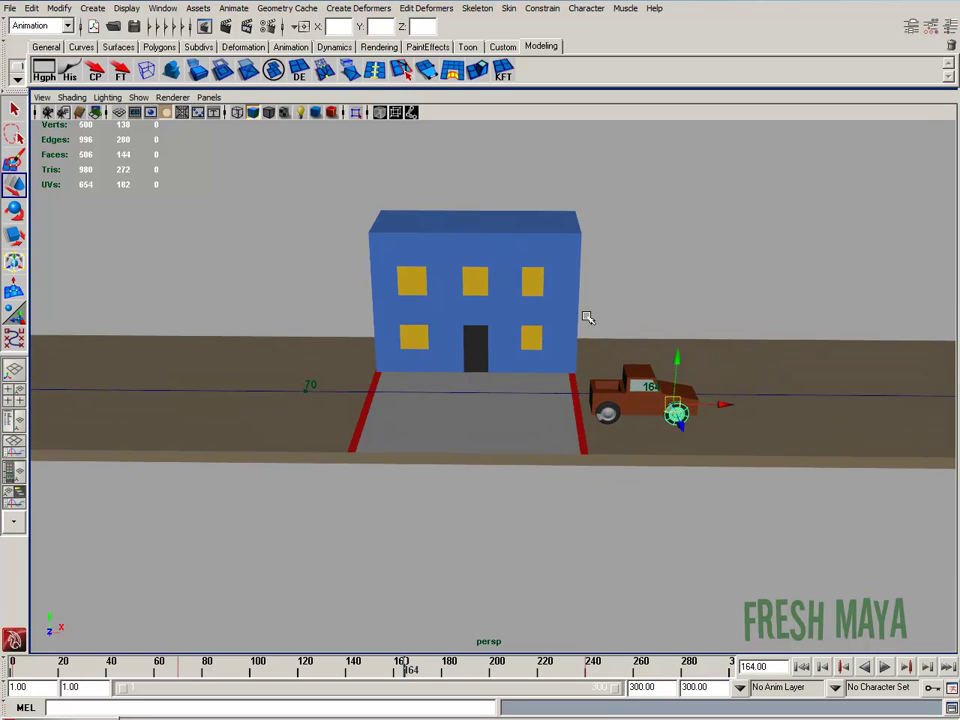
Step: Deselect the wheel and play the animation from frame 1 until the truck has left the road, checking the wheel's rotation
{"action": "left_click", "coordinate": [771, 565]}
{"action": "left_click", "coordinate": [804, 668]}
{"action": "left_click", "coordinate": [883, 669]}
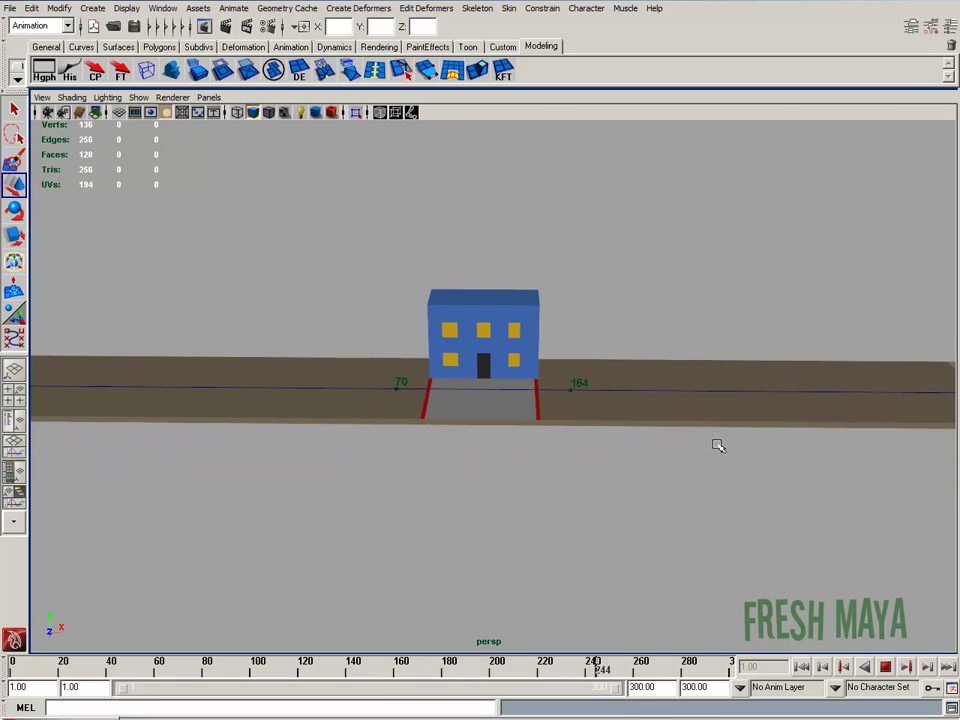
{"action": "left_click", "coordinate": [884, 667]}
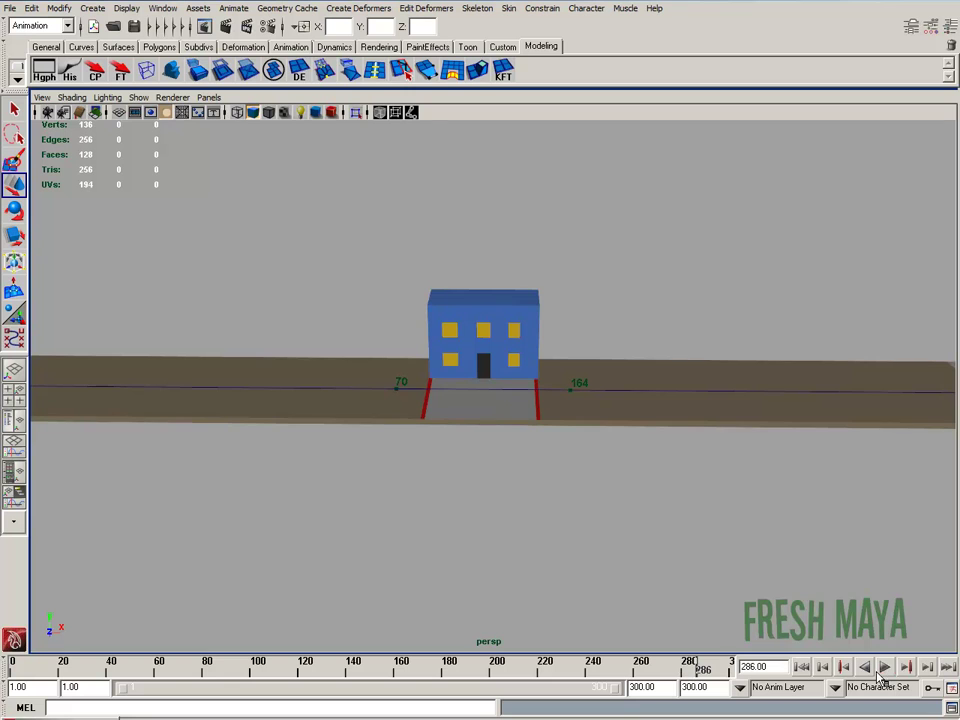
Step: Replay the animation from frame 1 past the house, stop it, and return to frame 1
{"action": "left_click", "coordinate": [802, 667]}
{"action": "key", "text": "alt+v"}
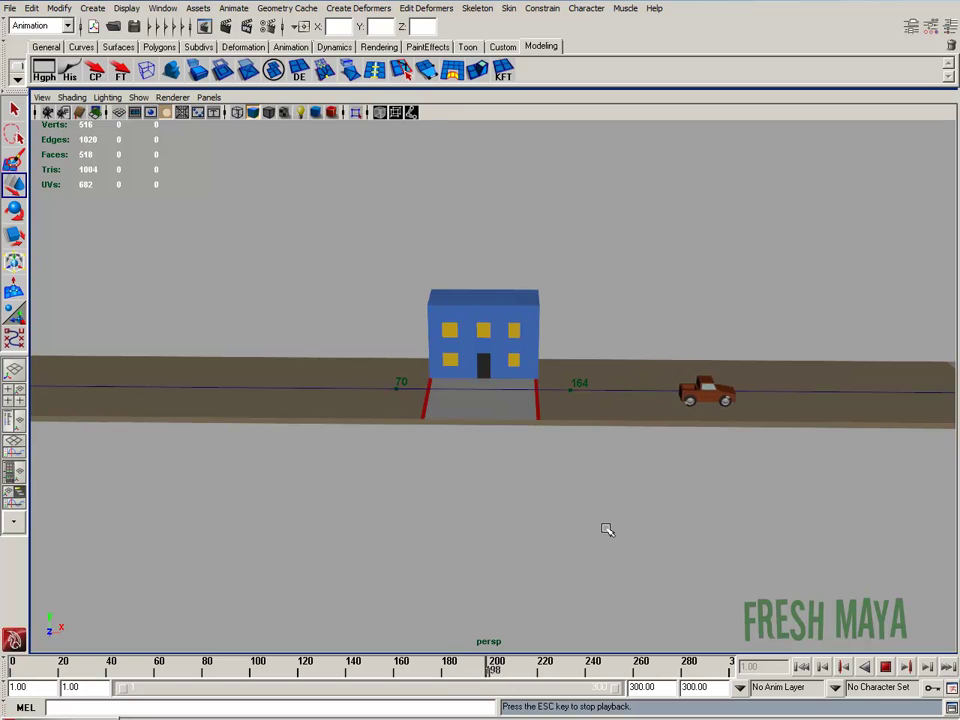
{"action": "left_click", "coordinate": [888, 667]}
{"action": "left_click", "coordinate": [804, 667]}
Step: Examine the whole road with the truck at its start and the motion path markers at frames 70, 164 and 240
{"action": "right_click_drag", "start_coordinate": [699, 401], "coordinate": [489, 407], "text": "alt"}
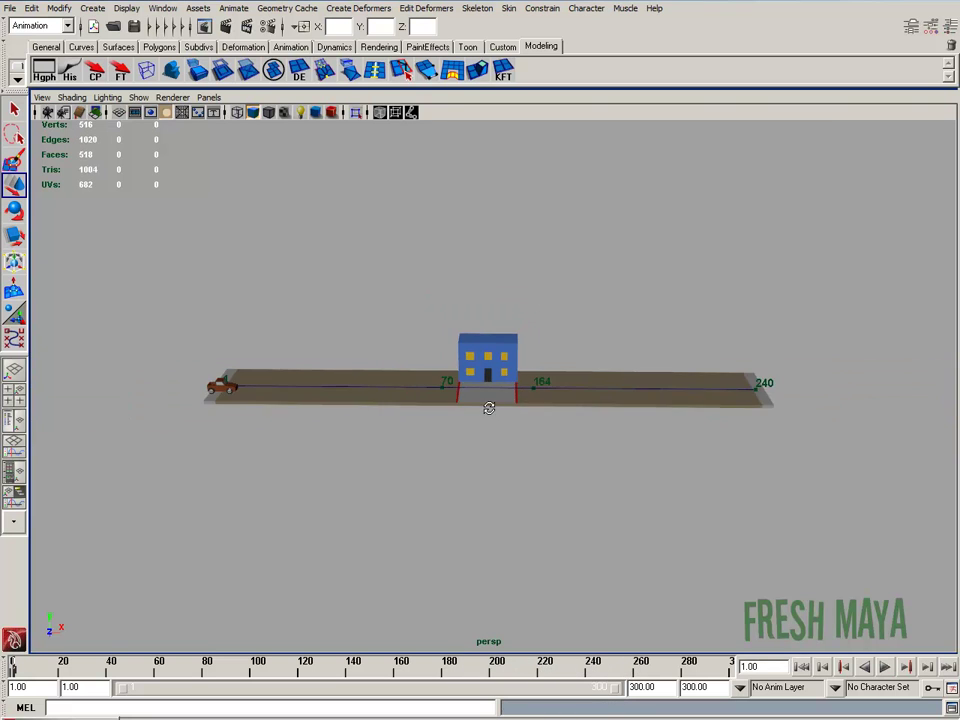
{"action": "left_click_drag", "start_coordinate": [489, 407], "coordinate": [505, 446], "text": "alt"}
{"action": "right_click_drag", "start_coordinate": [388, 446], "coordinate": [515, 436], "text": "alt"}
{"action": "left_click_drag", "start_coordinate": [515, 436], "coordinate": [424, 416], "text": "alt"}
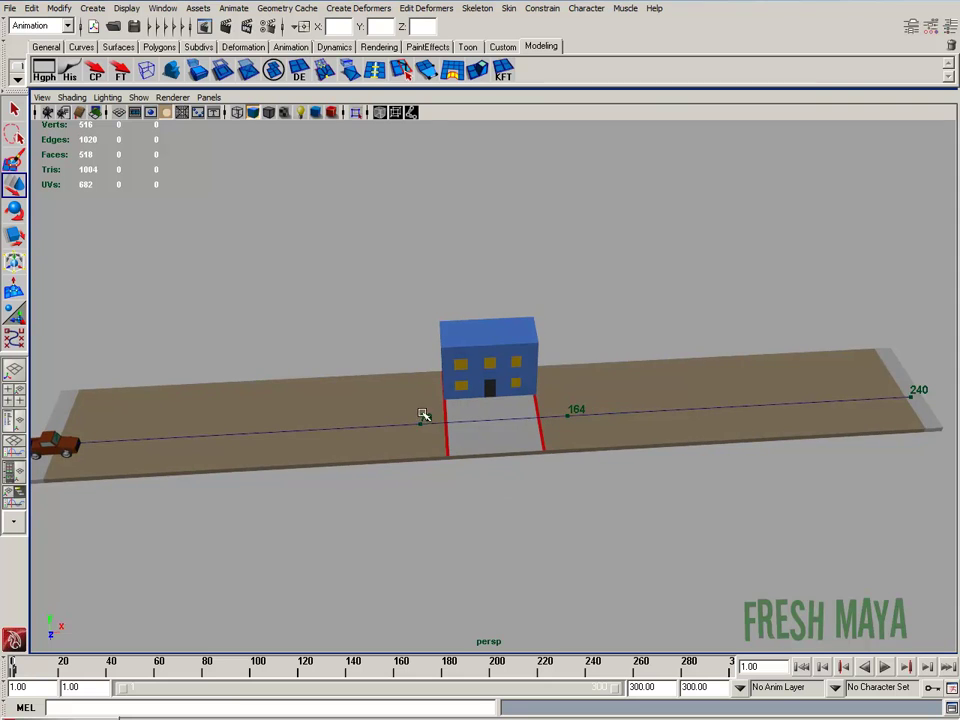
{"action": "left_click_drag", "start_coordinate": [216, 483], "coordinate": [360, 487], "text": "alt"}
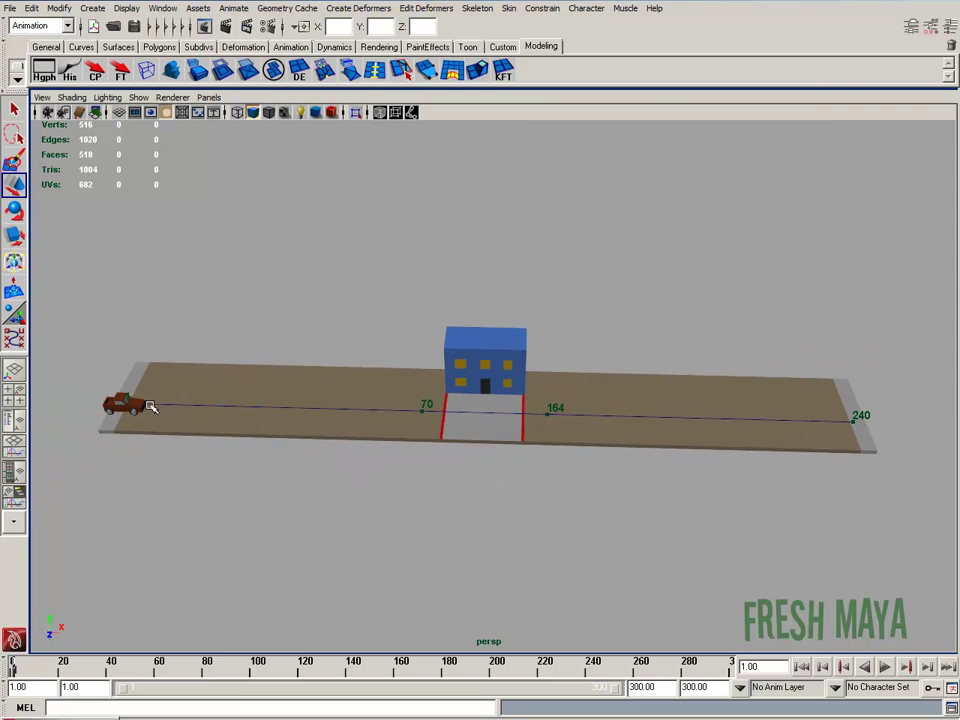
{"action": "left_click_drag", "start_coordinate": [150, 406], "coordinate": [128, 404], "text": "alt"}
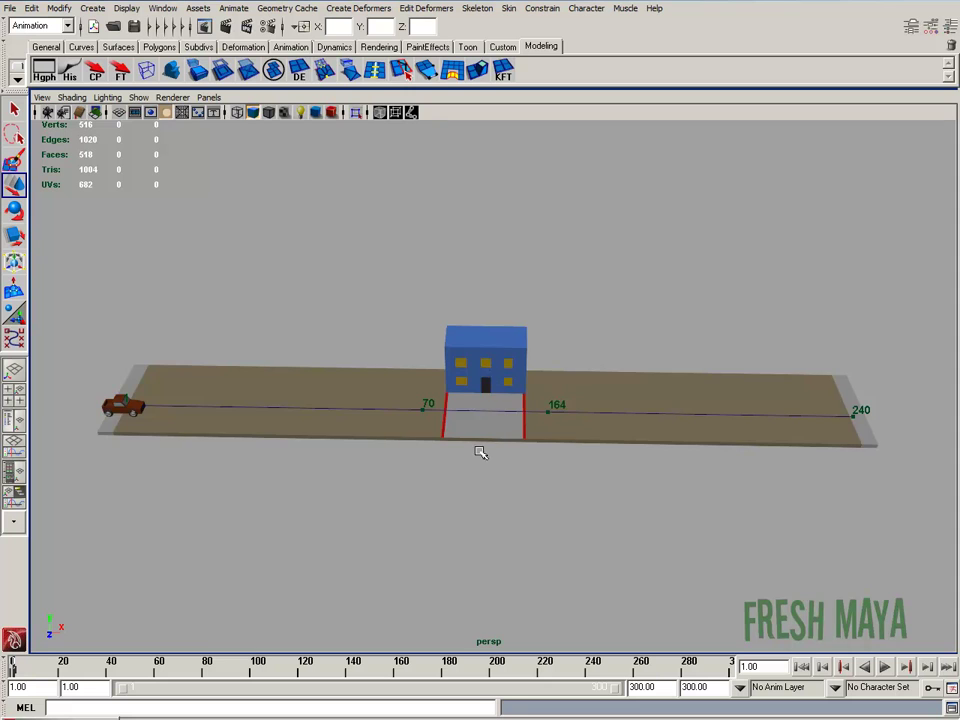
{"action": "left_click_drag", "start_coordinate": [481, 452], "coordinate": [491, 430], "text": "alt"}
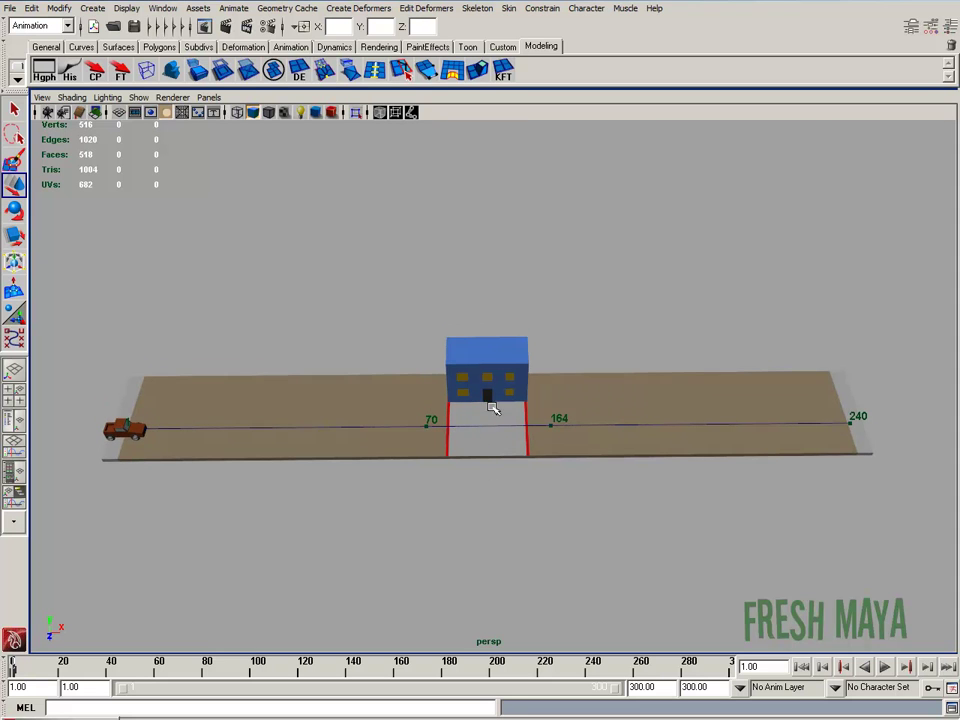